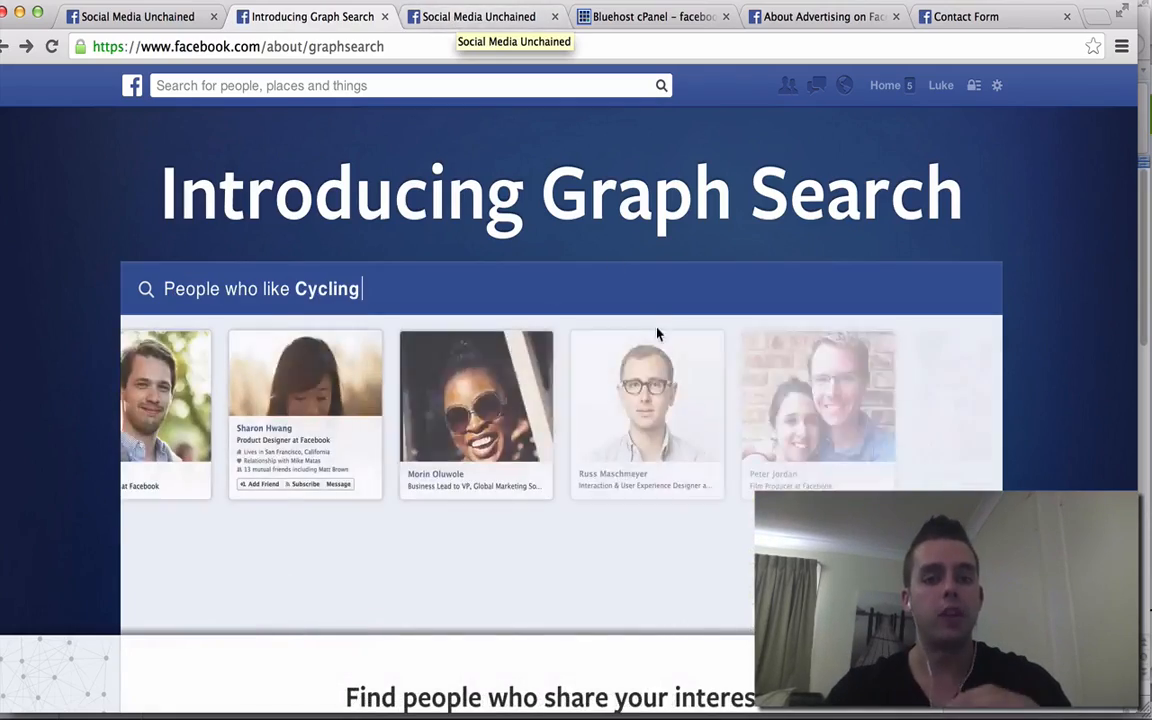
# - Preview Graph Search suggestions, then switch to the Social Media Unchained page's Admin Panel tab
pyautogui.scroll(-10, 656, 330)
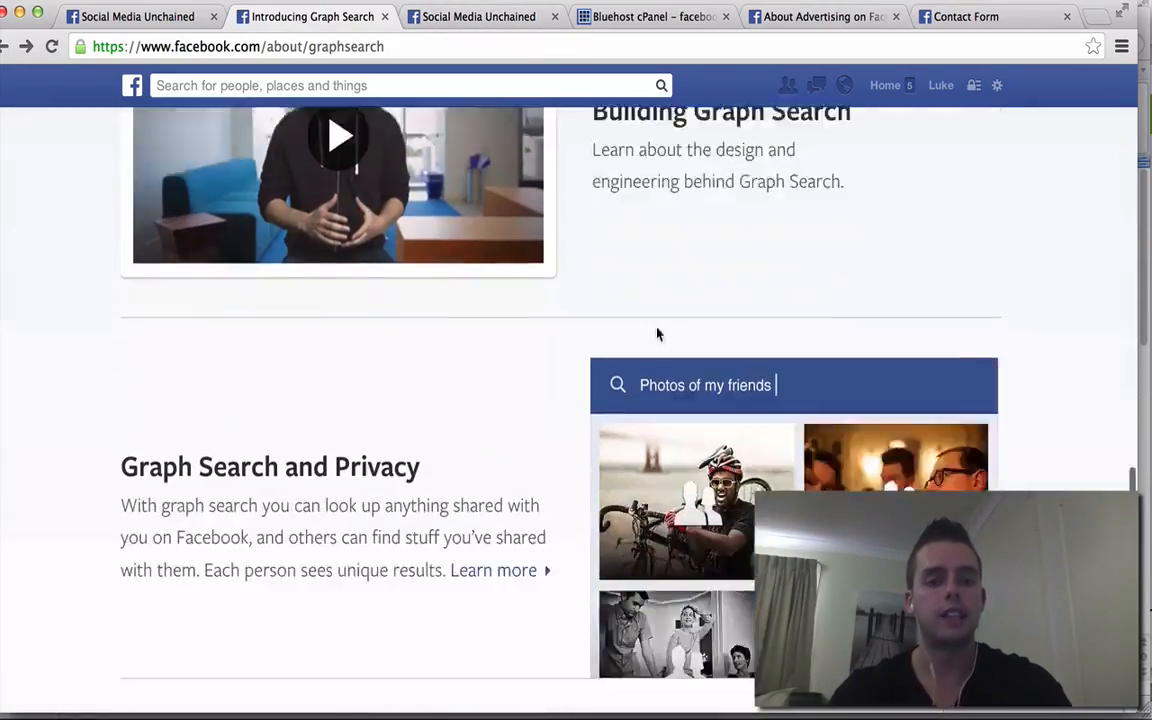
pyautogui.scroll(15, 656, 334)
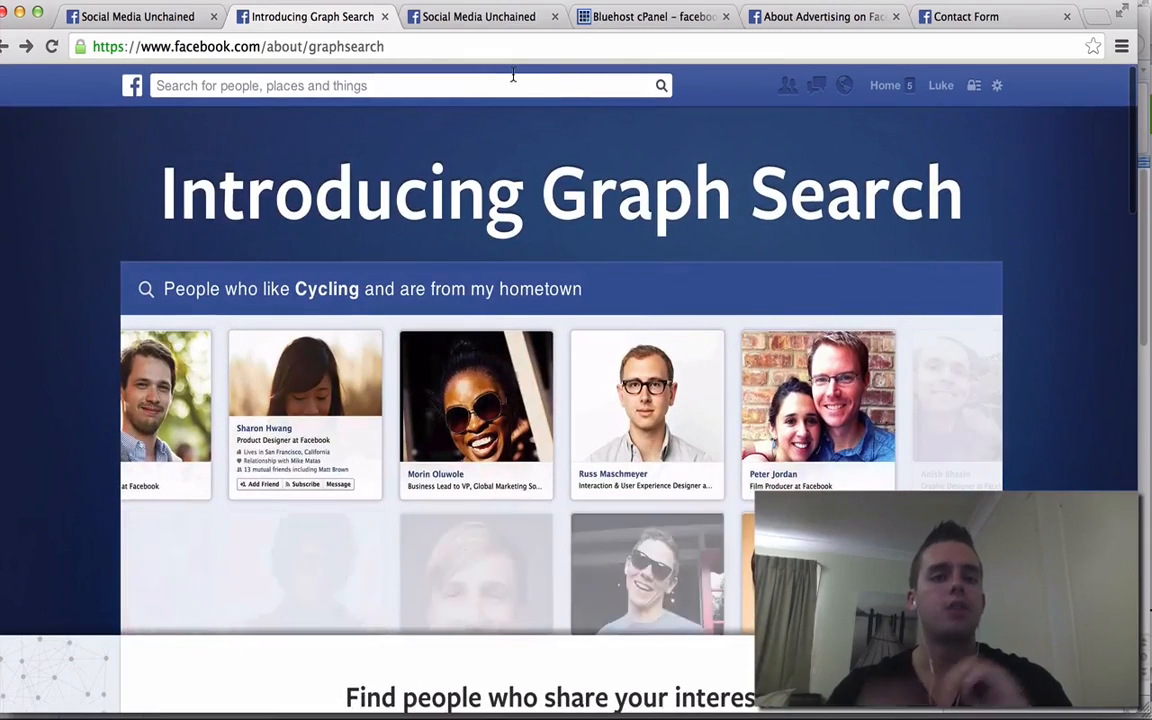
pyautogui.click(239, 88)
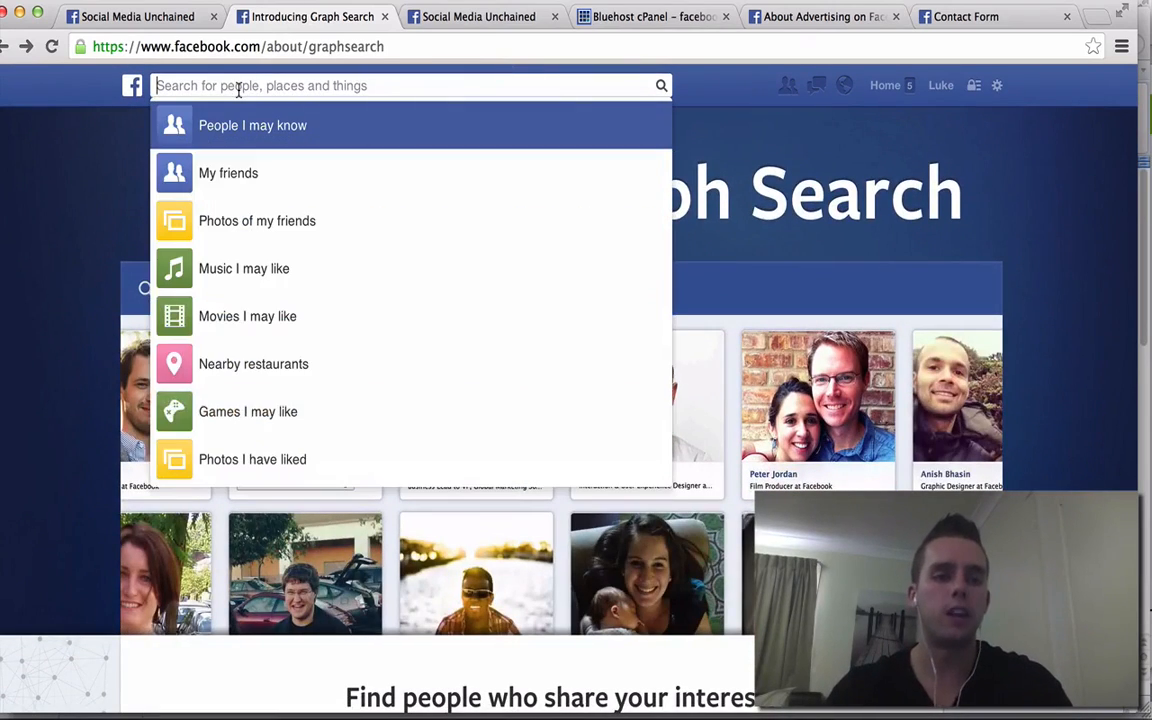
pyautogui.click(498, 17)
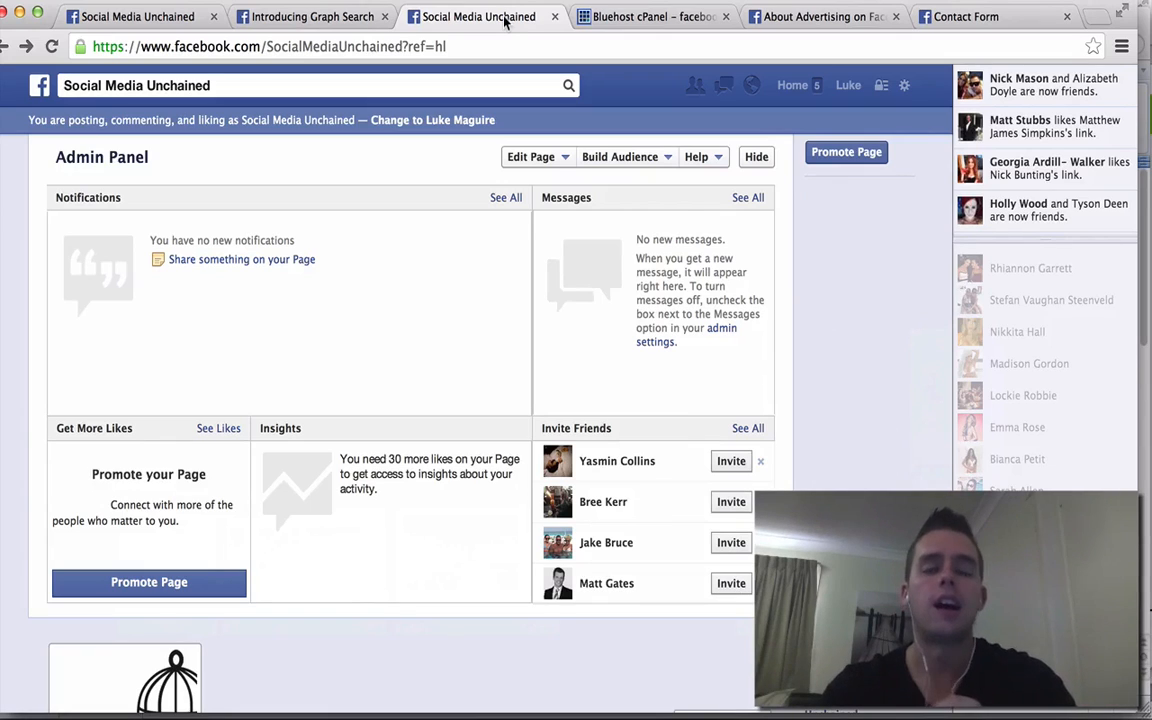
# - Run a Graph Search for 'favourite pages of people who like rodger federer and tennis'
pyautogui.click(243, 85)
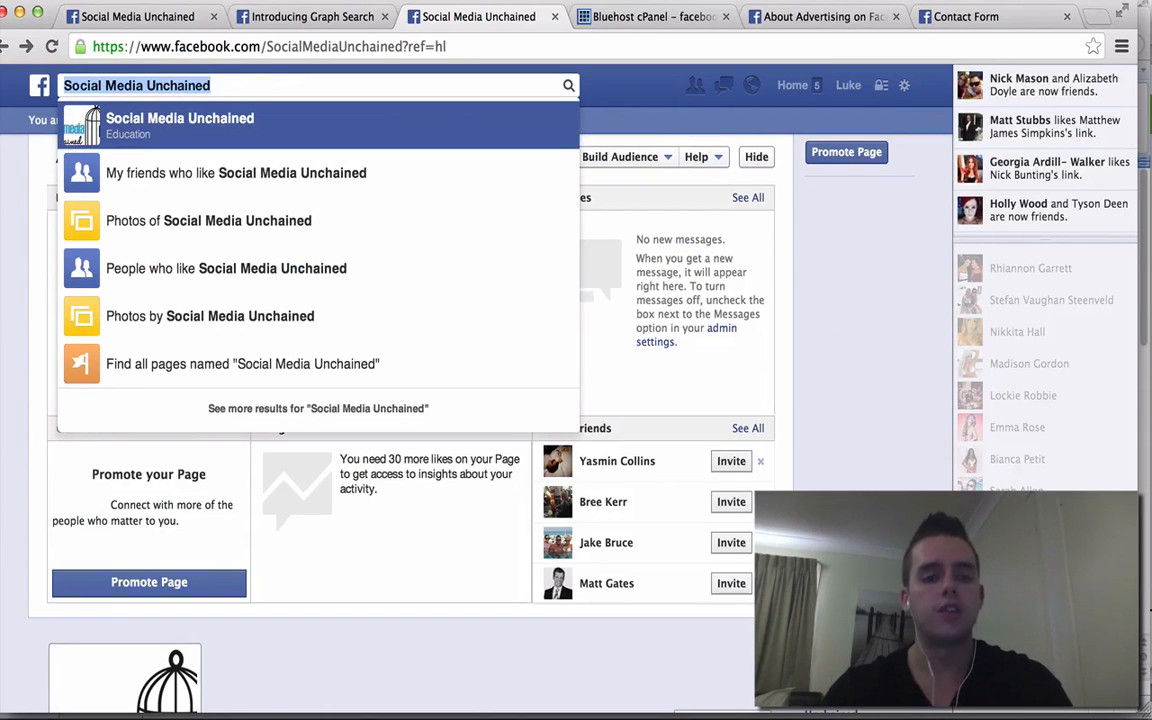
pyautogui.write('favourite ')
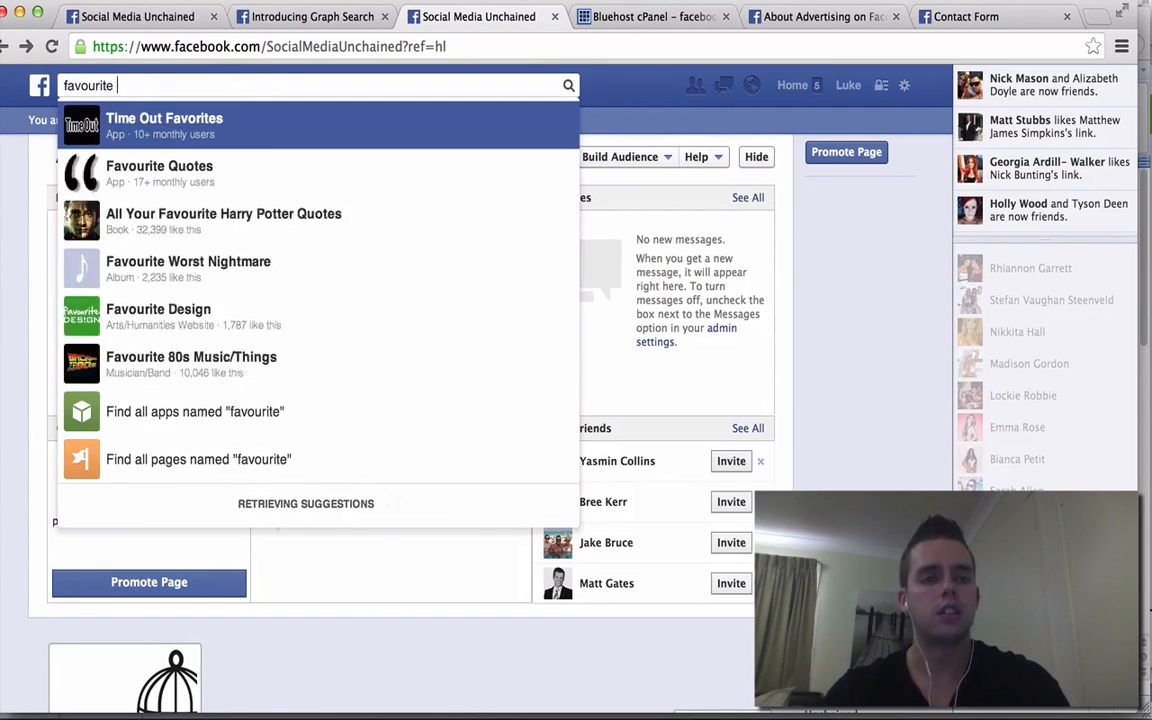
pyautogui.write('pages of ')
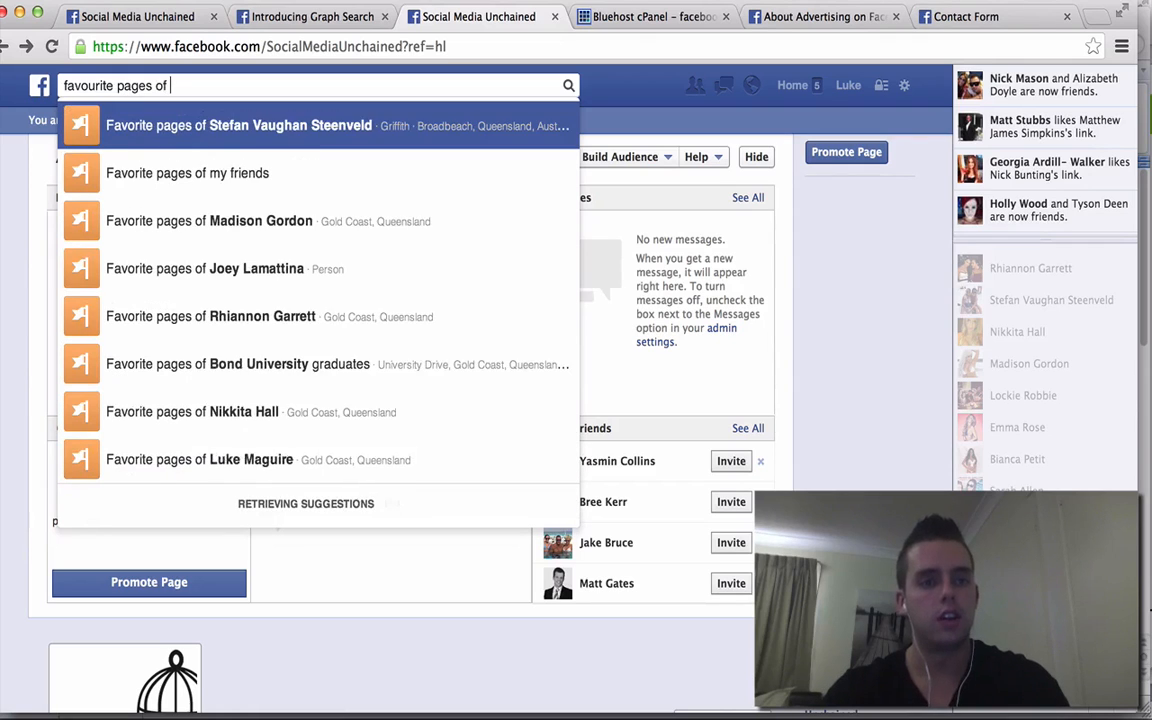
pyautogui.write('people who like')
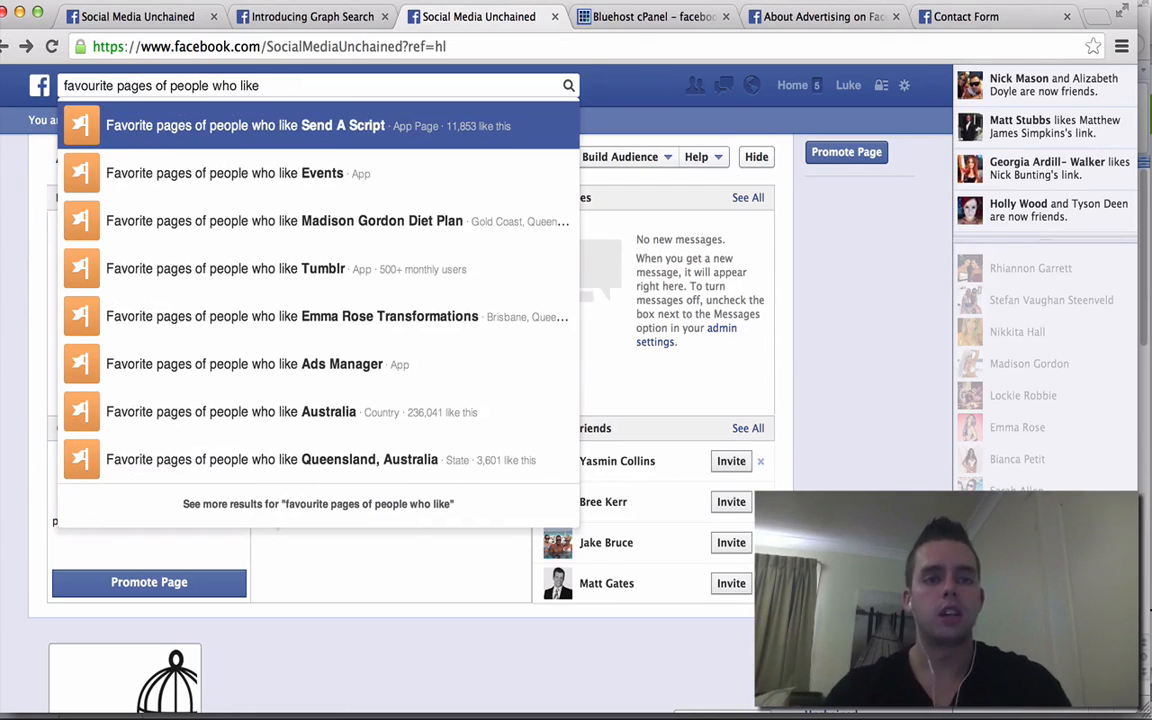
pyautogui.write('rodger ')
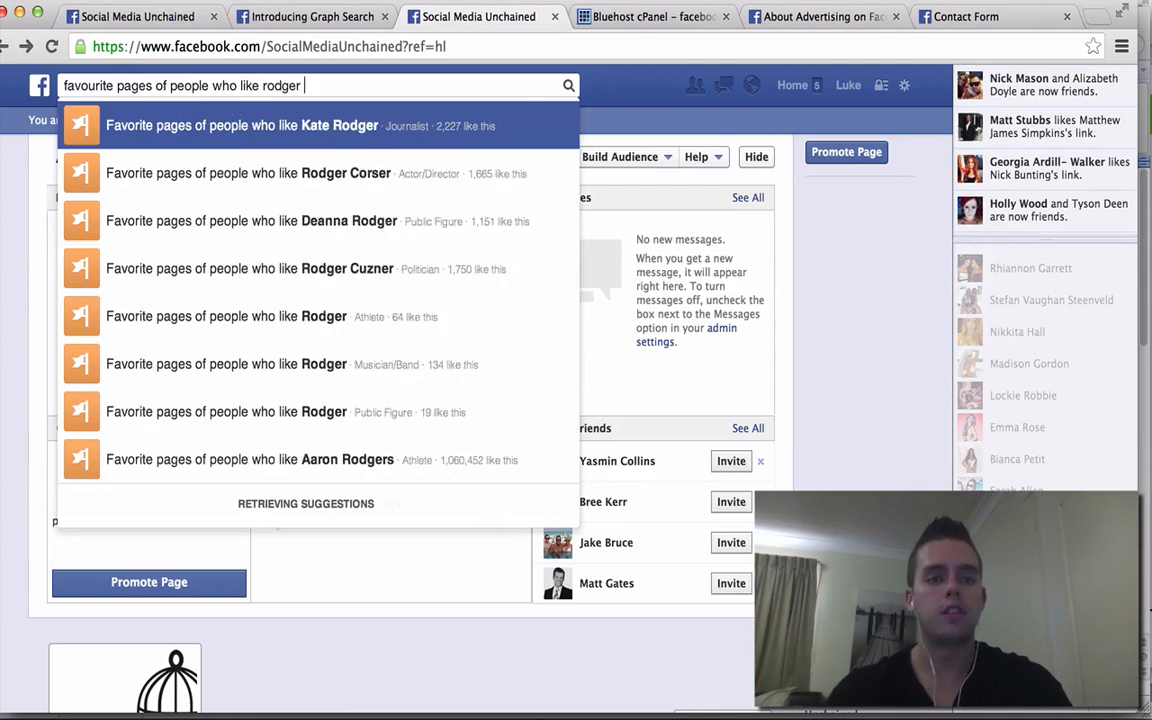
pyautogui.write('federer')
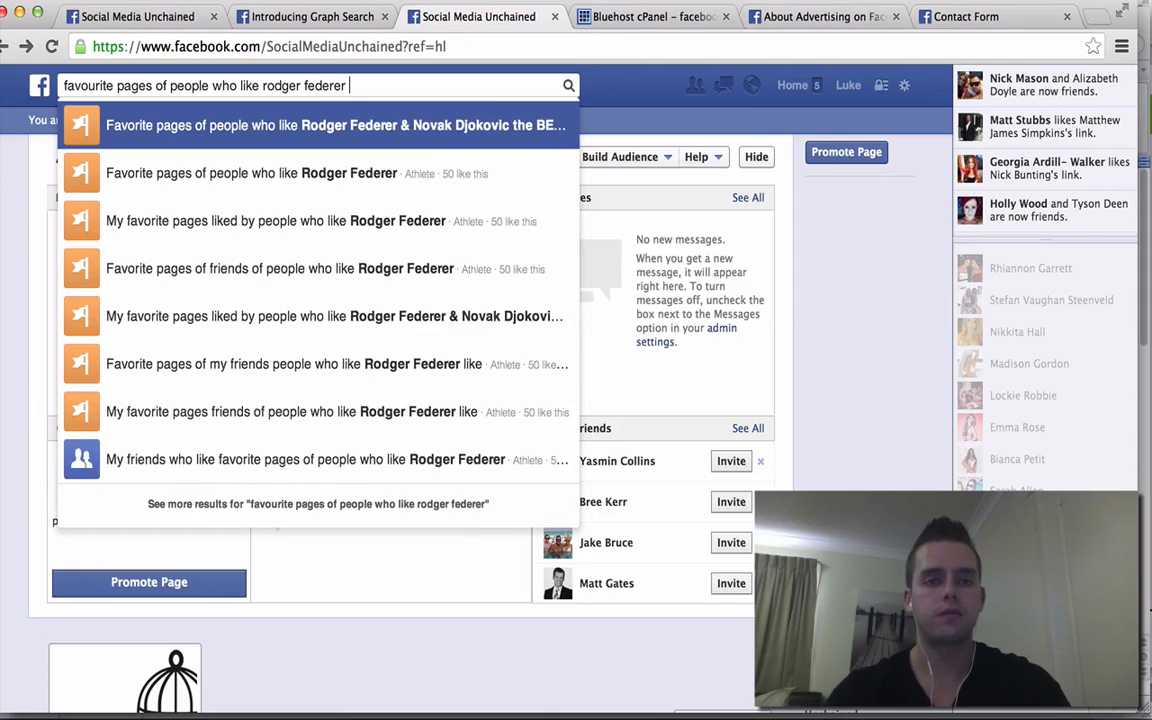
pyautogui.write(' and tennis')
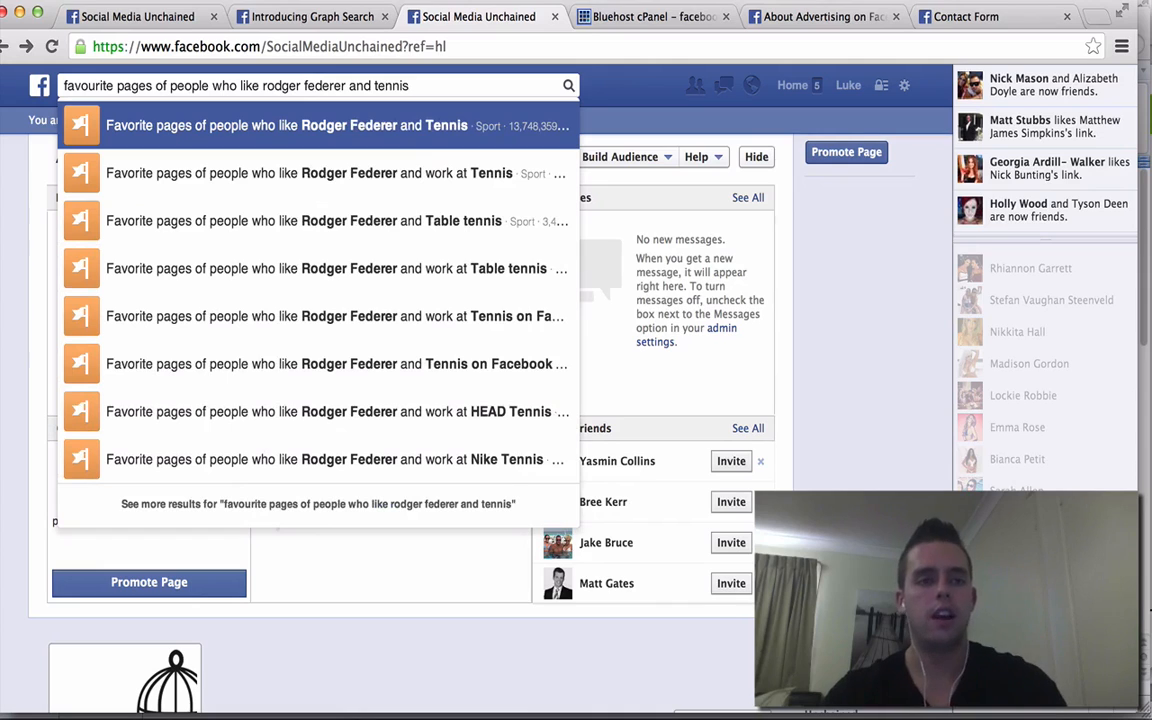
pyautogui.press('Return')
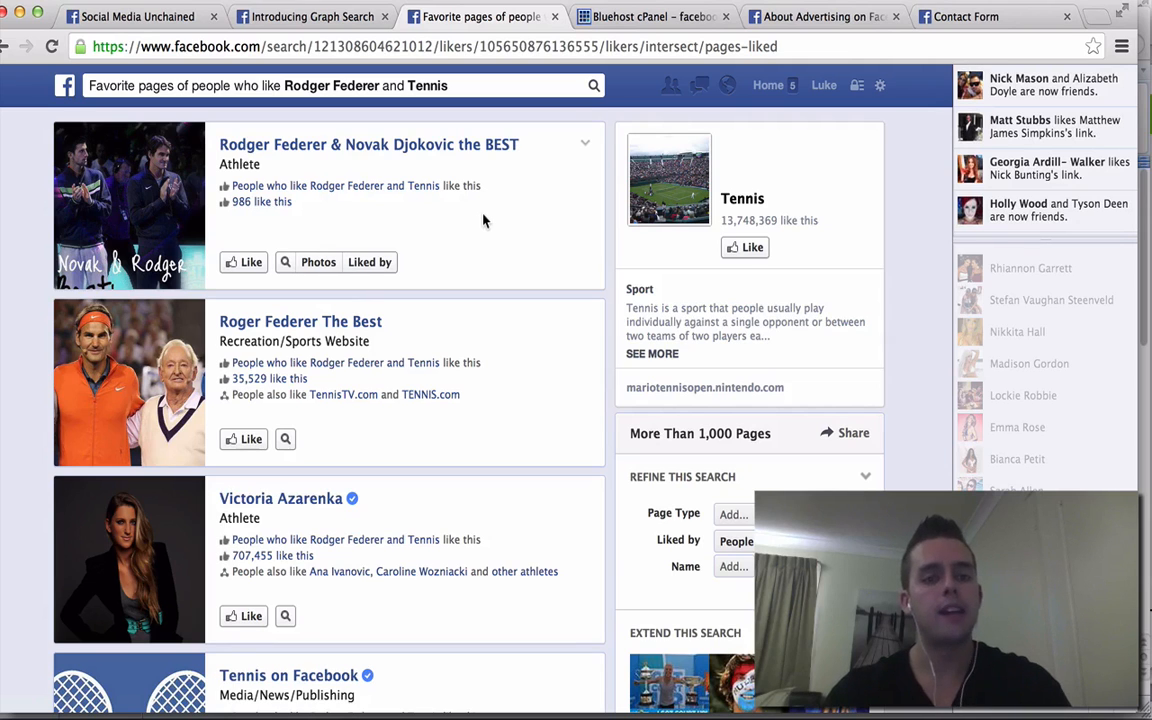
pyautogui.scroll(-3, 483, 220)
pyautogui.scroll(3, 483, 220)
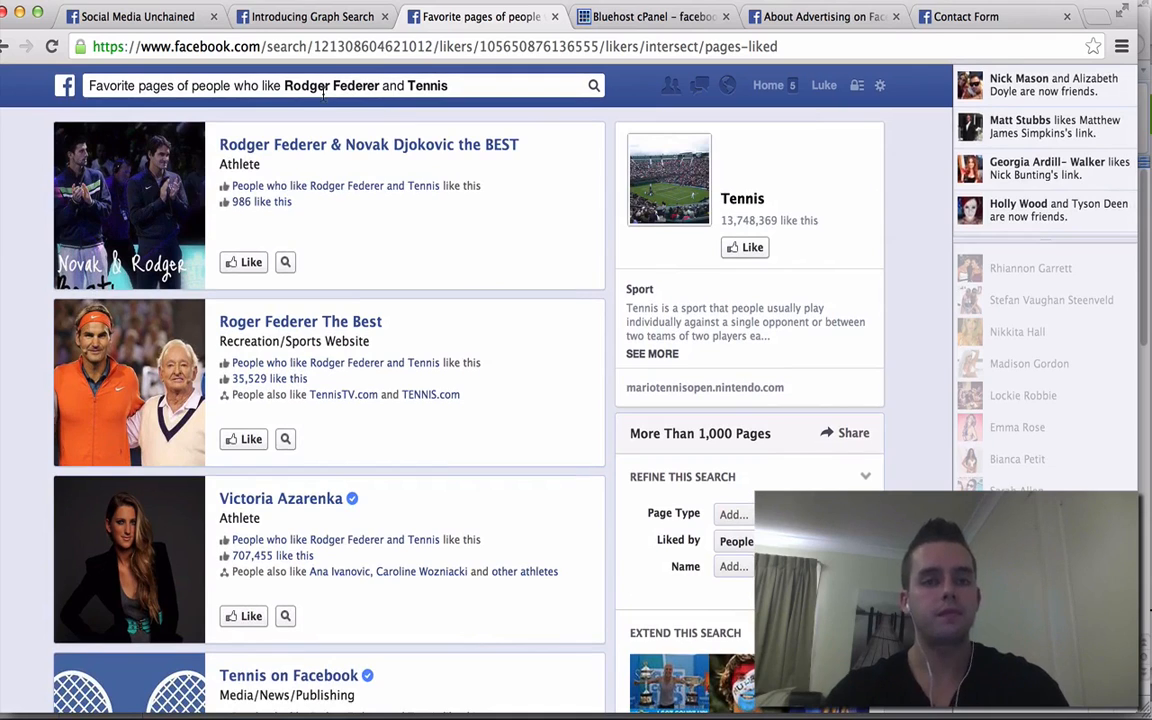
pyautogui.scroll(-1, 527, 275)
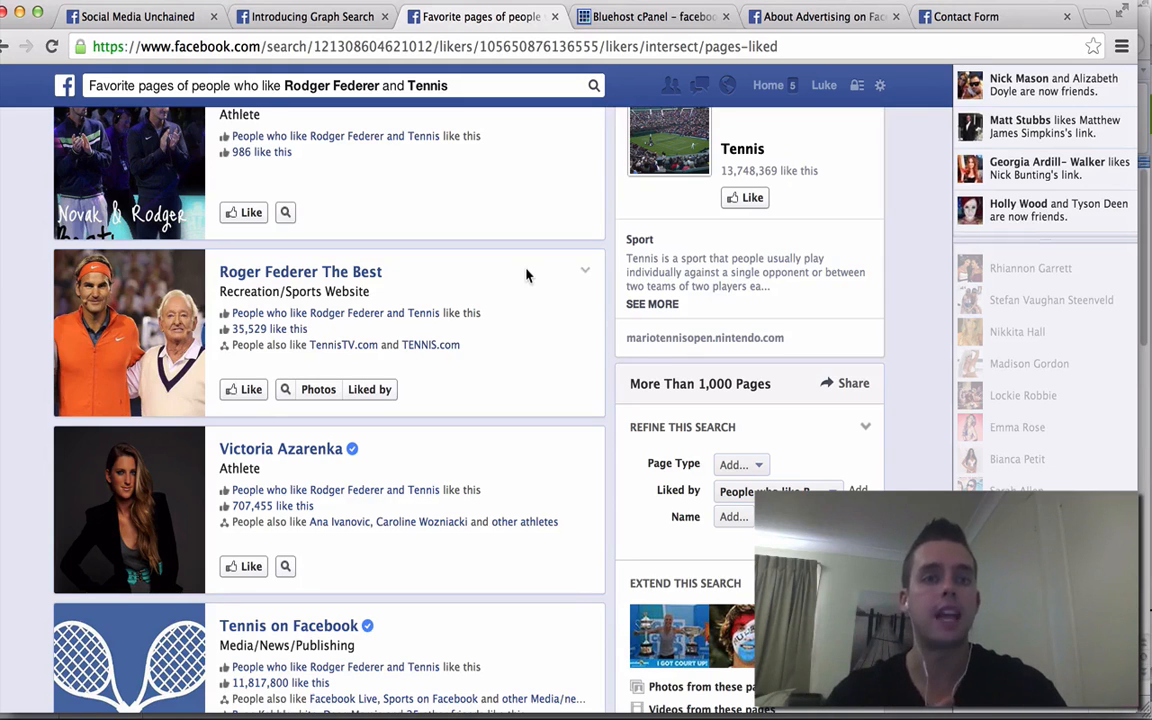
pyautogui.scroll(-2, 527, 275)
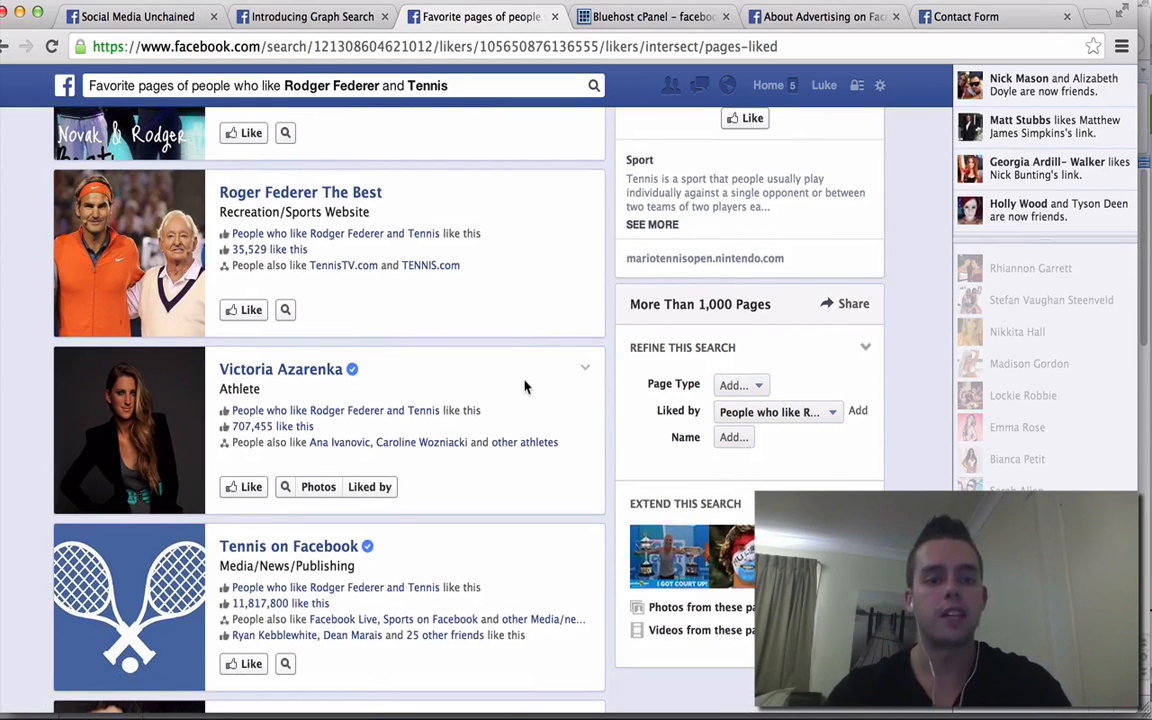
pyautogui.scroll(-5, 525, 387)
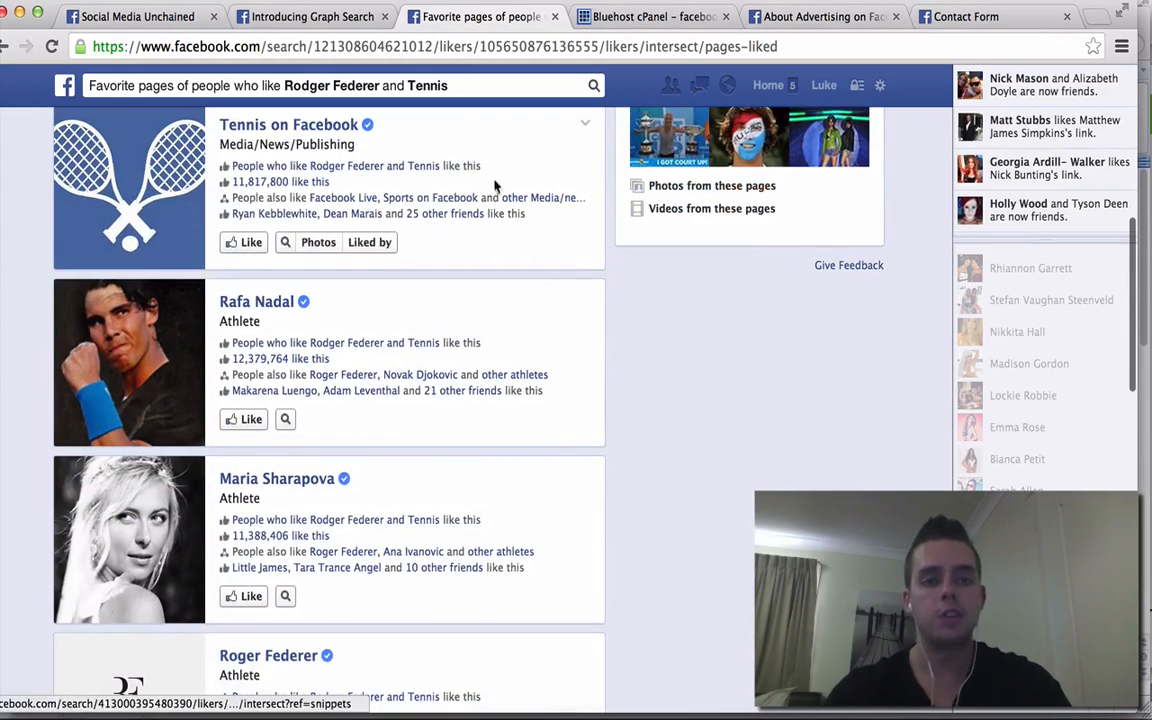
pyautogui.scroll(-1, 516, 293)
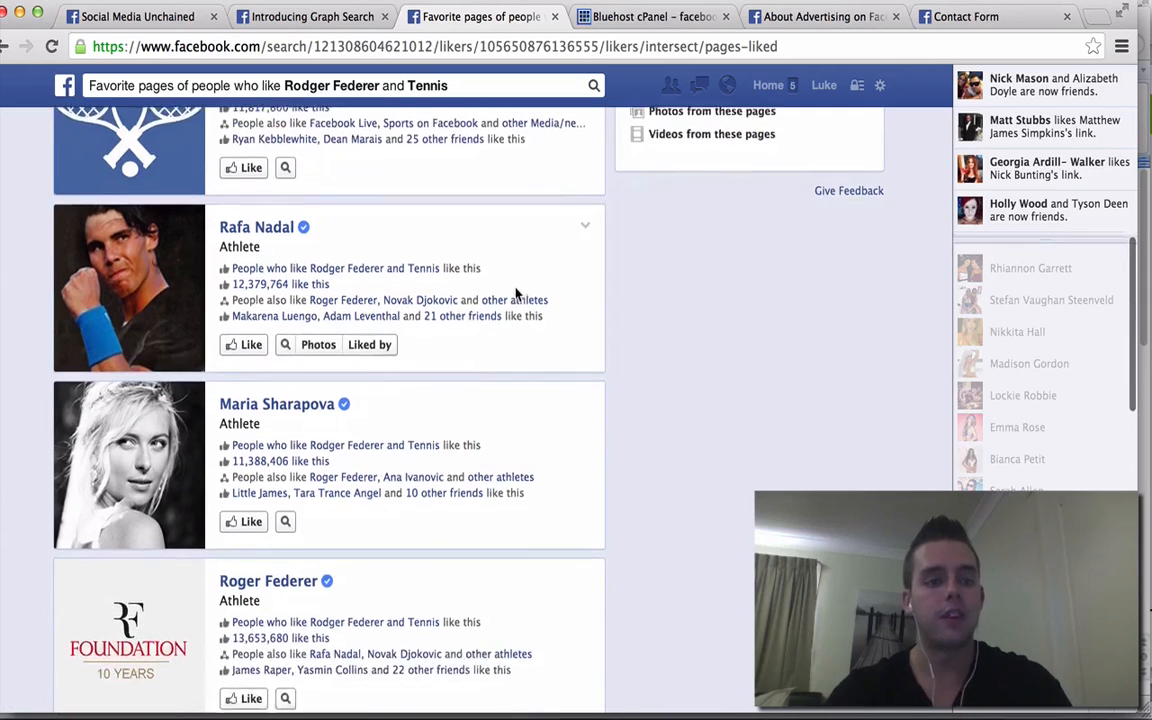
pyautogui.scroll(-3, 516, 293)
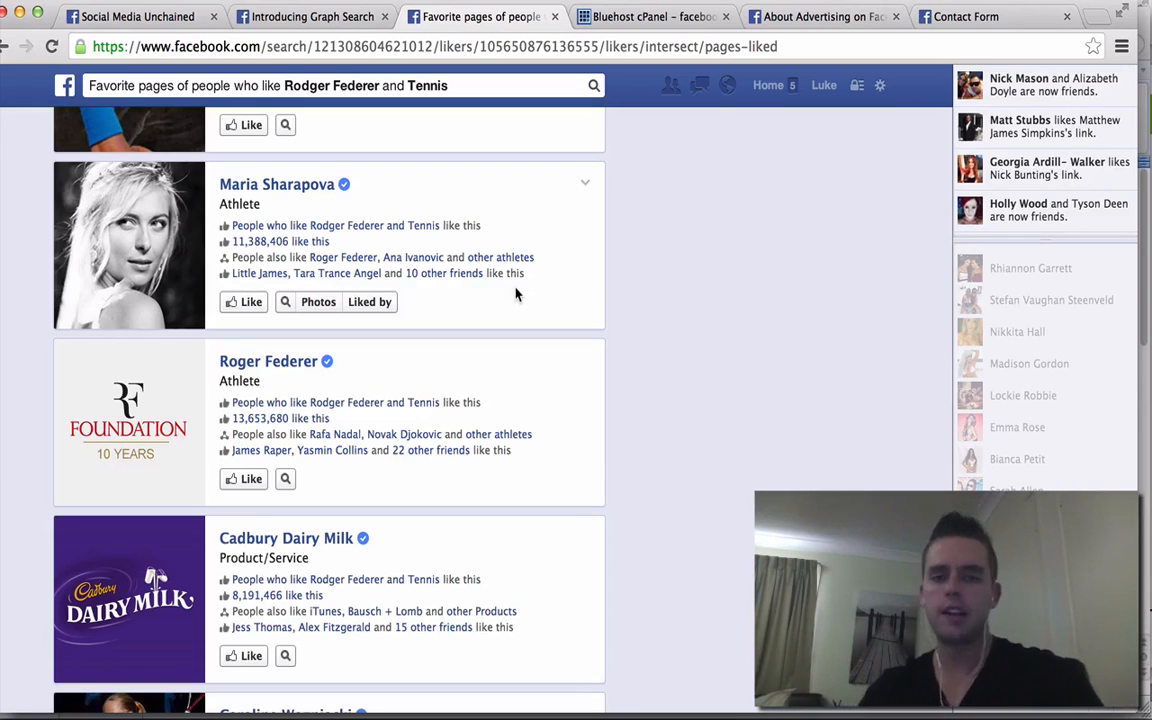
pyautogui.scroll(-5, 516, 294)
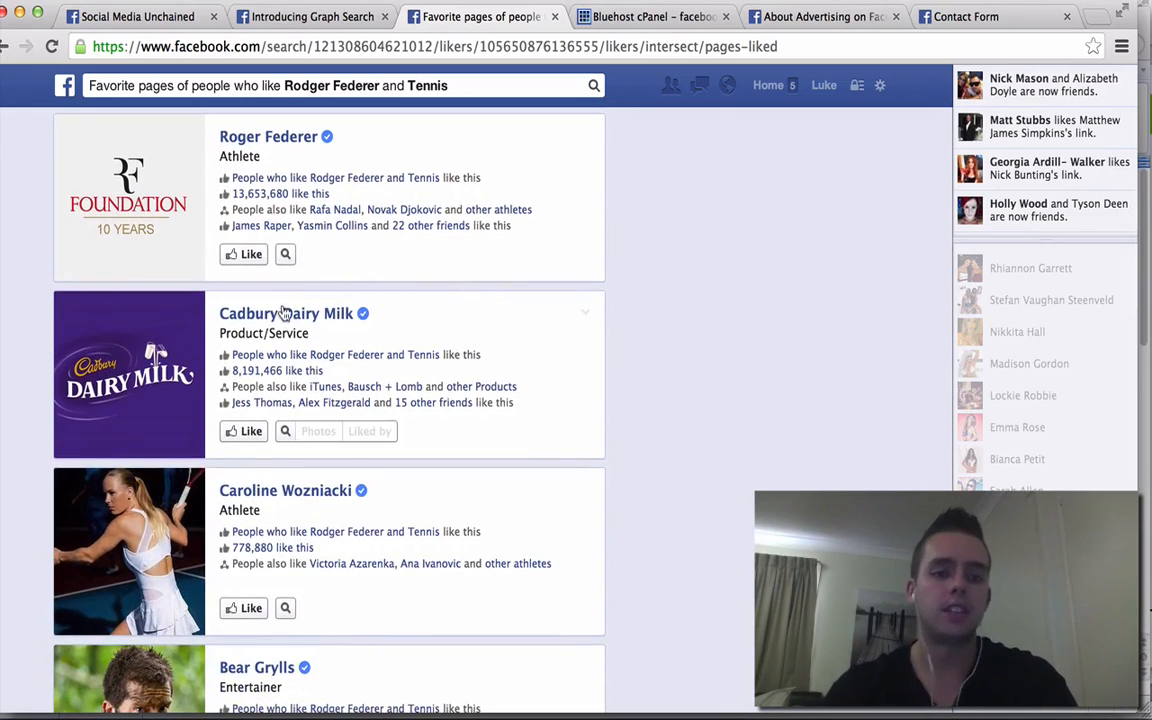
pyautogui.scroll(-3, 532, 334)
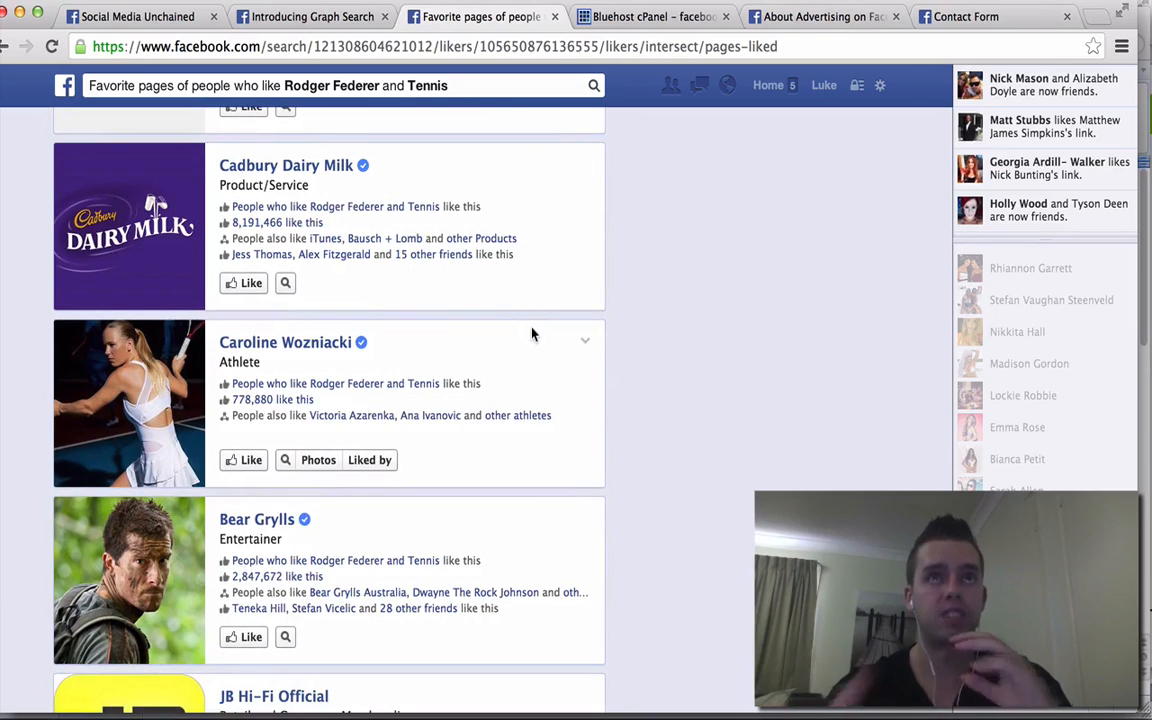
pyautogui.scroll(-4, 532, 334)
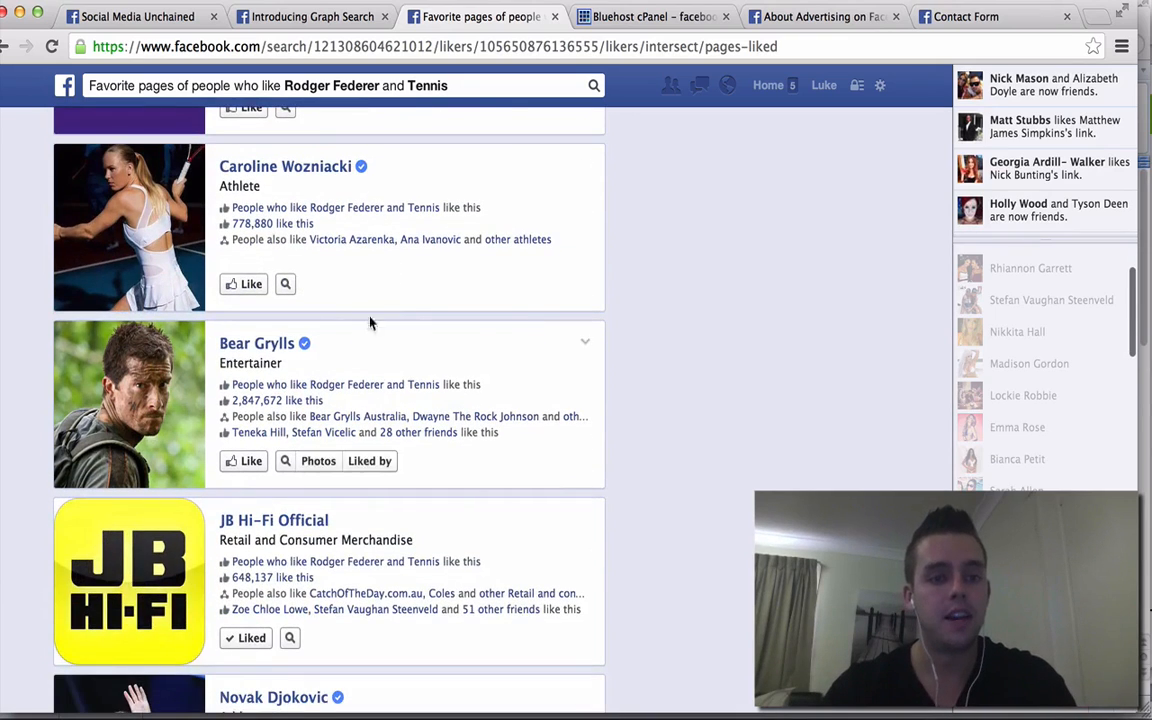
pyautogui.scroll(-7, 519, 327)
pyautogui.scroll(-12, 519, 327)
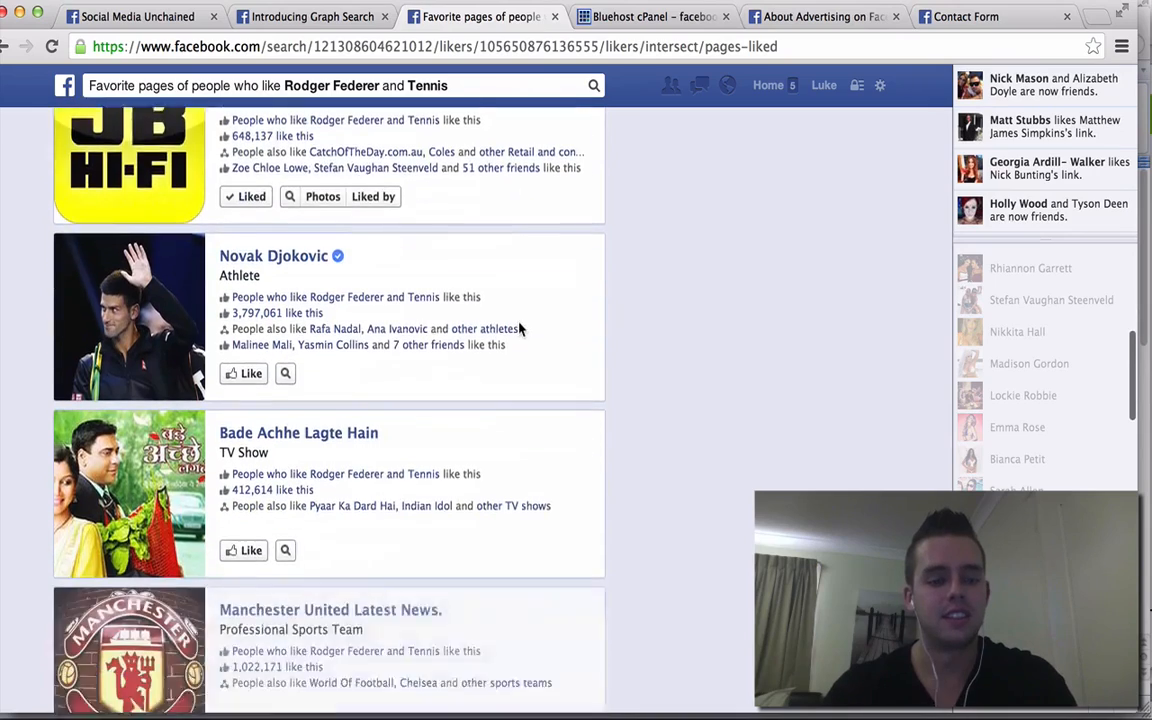
pyautogui.scroll(-6, 519, 327)
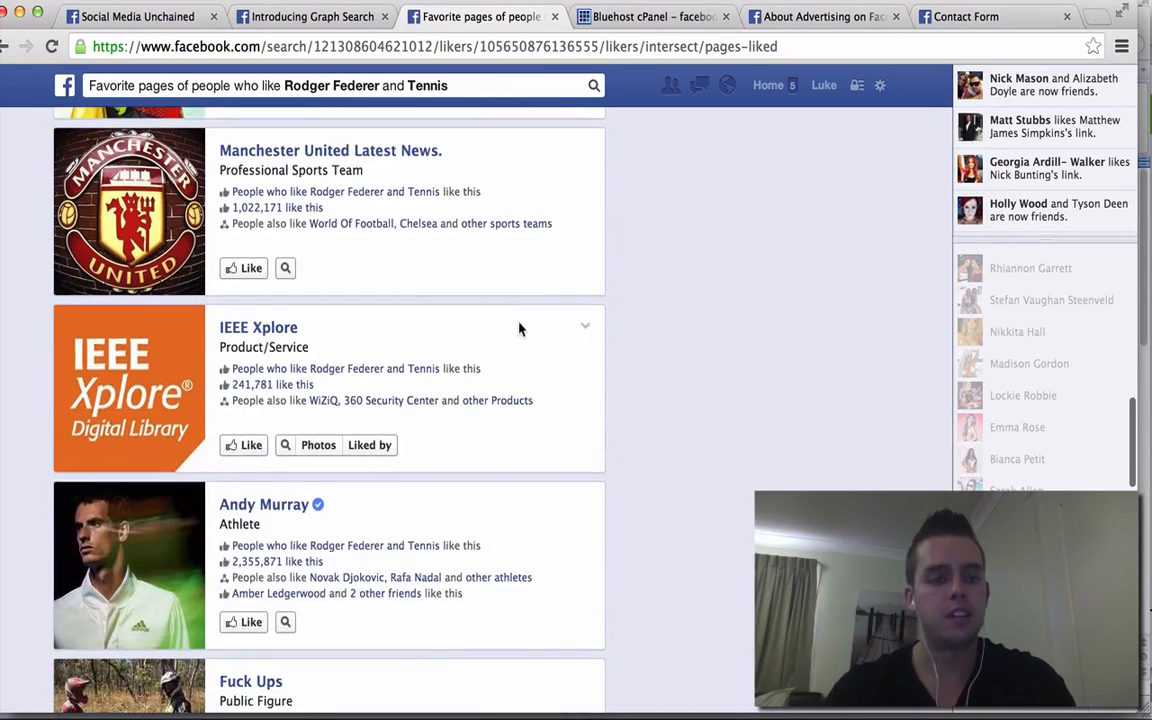
pyautogui.scroll(-12, 519, 327)
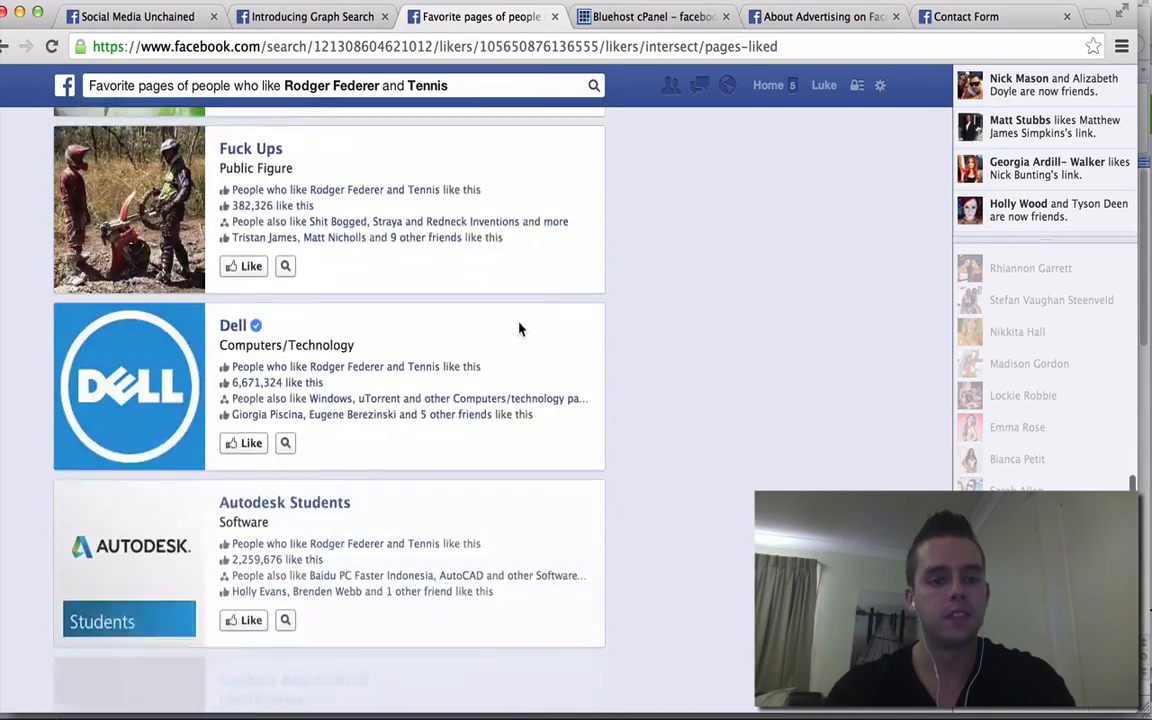
pyautogui.scroll(-3, 519, 327)
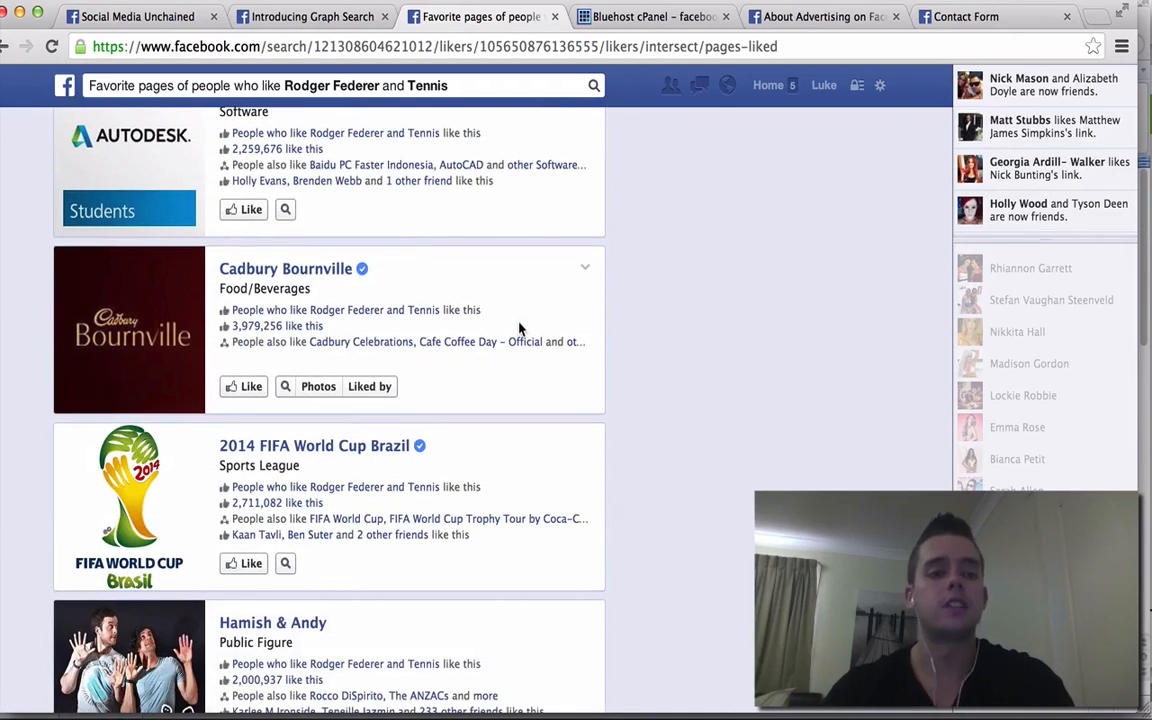
pyautogui.scroll(-14, 519, 327)
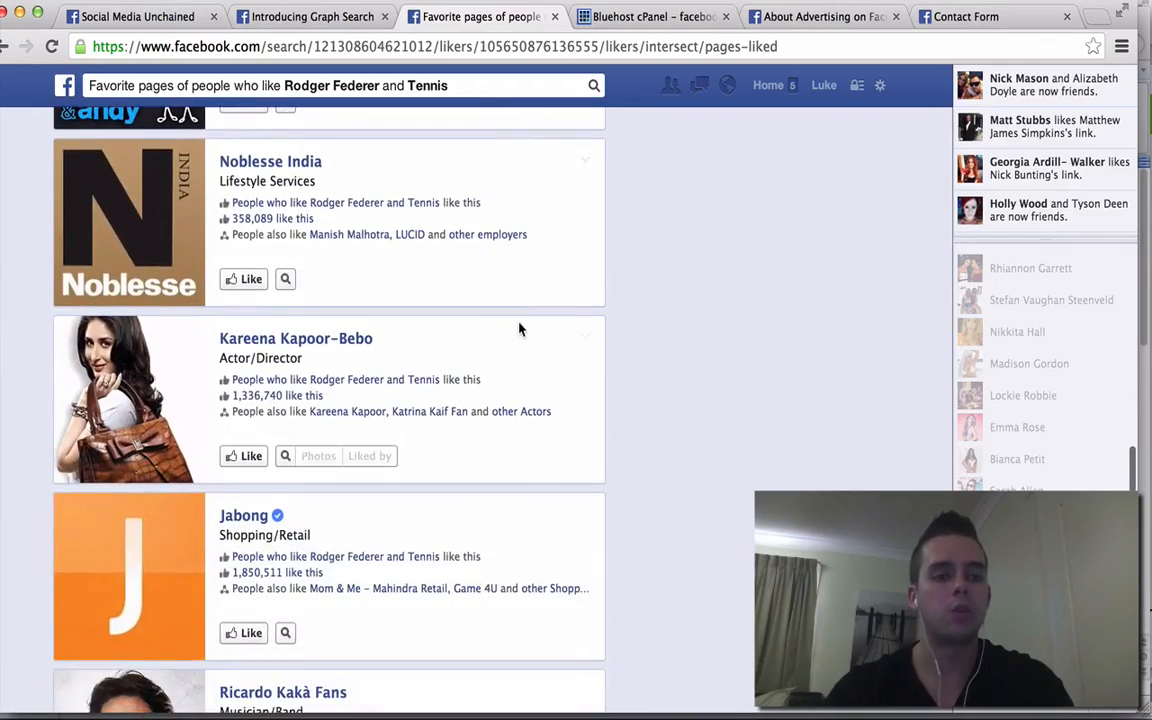
pyautogui.scroll(20, 519, 327)
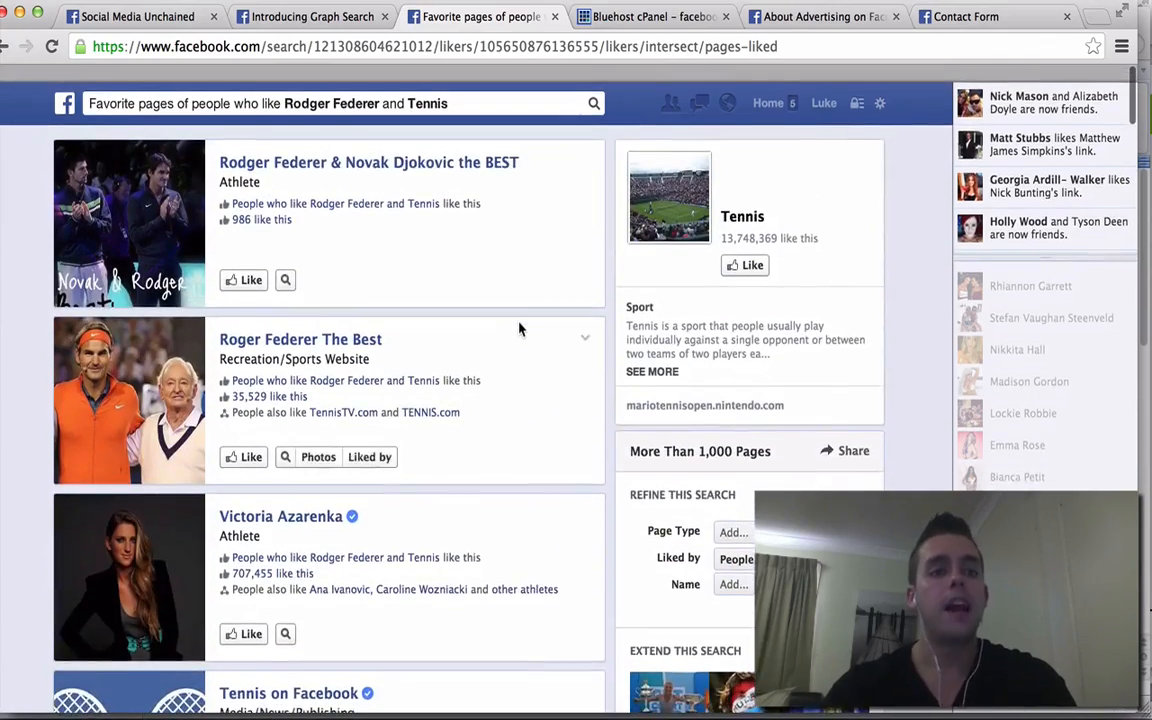
pyautogui.scroll(-1, 519, 327)
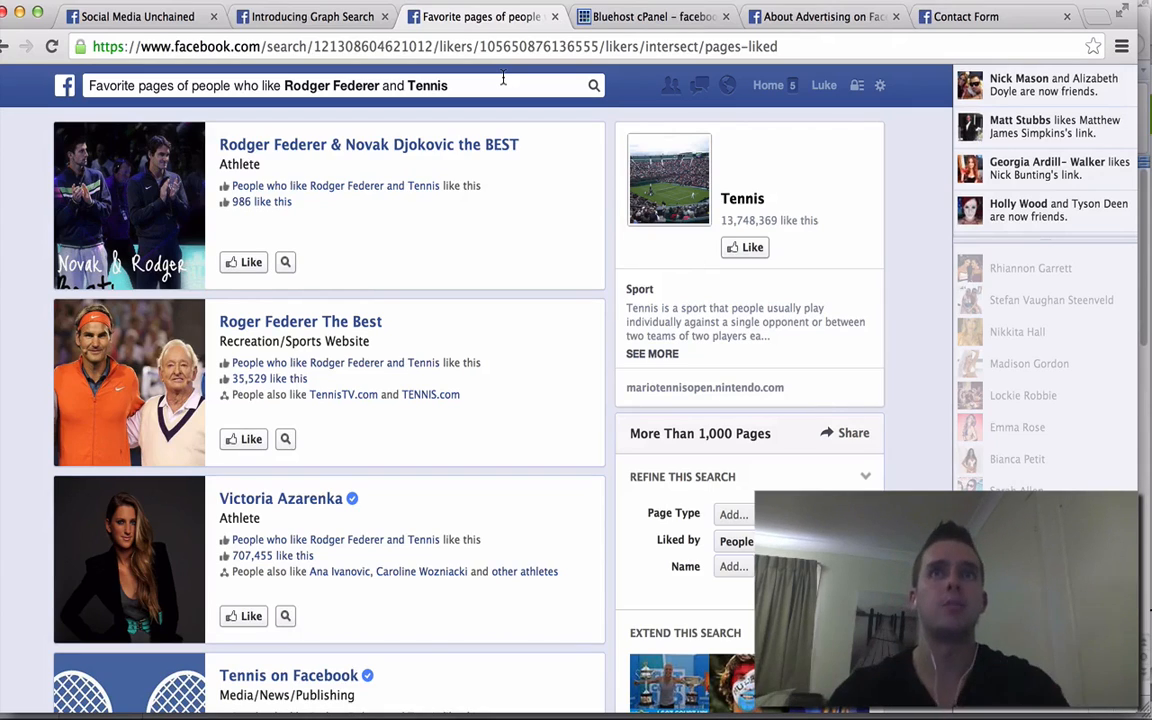
# - Search for 'people who like internet marketing who are not my friends' via the first suggestion
pyautogui.click(503, 80)
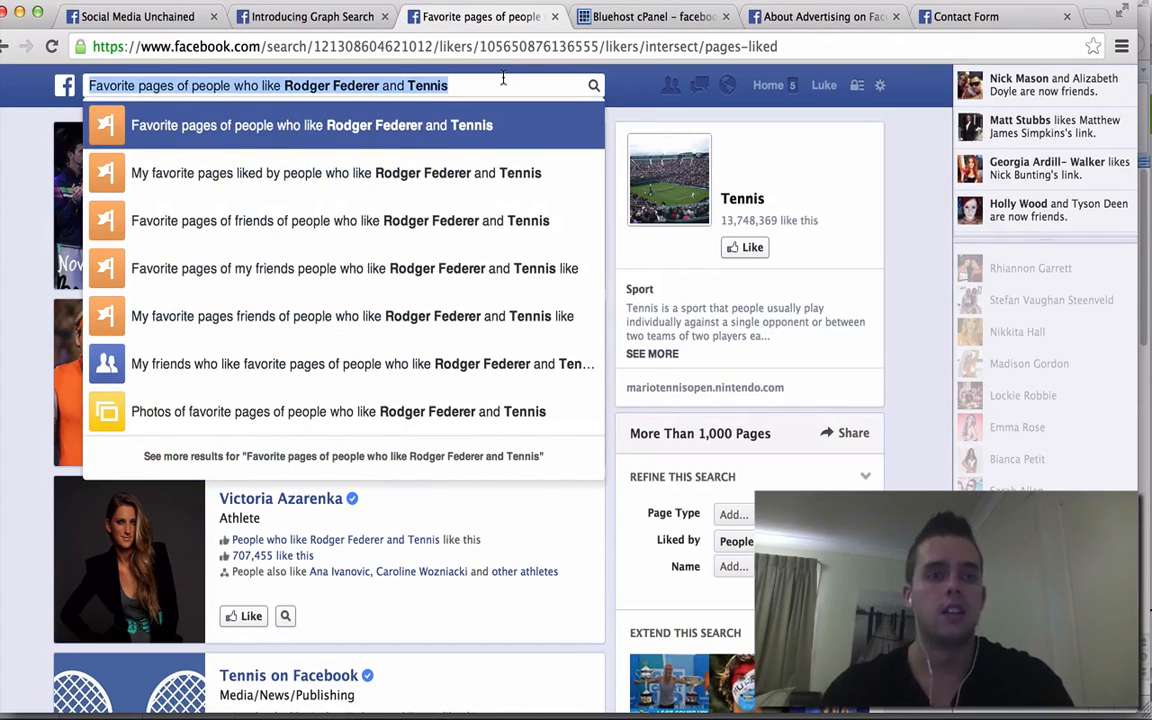
pyautogui.write('people who l')
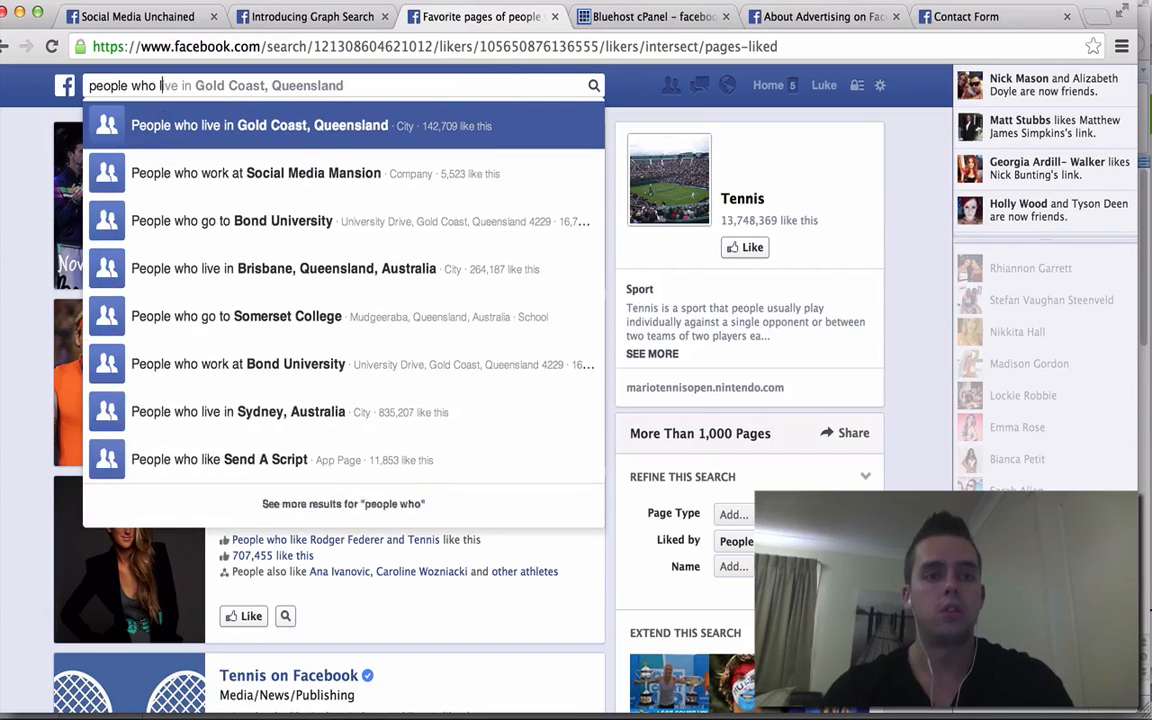
pyautogui.write('ike interne')
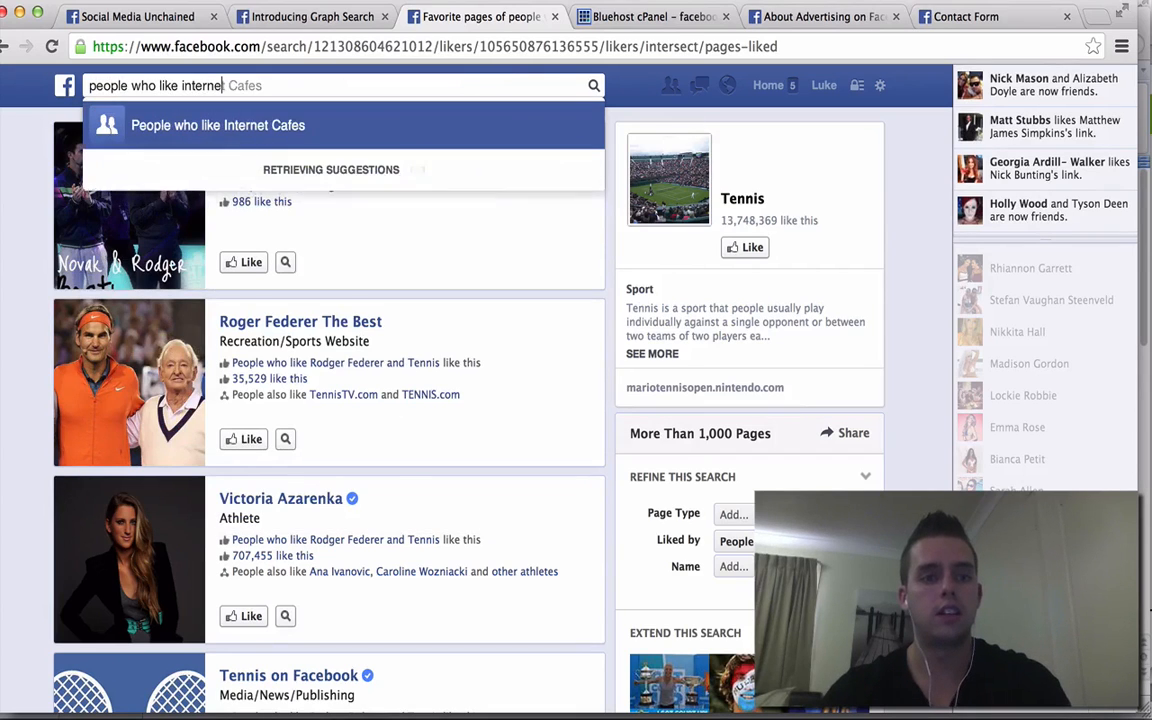
pyautogui.write('t marketing')
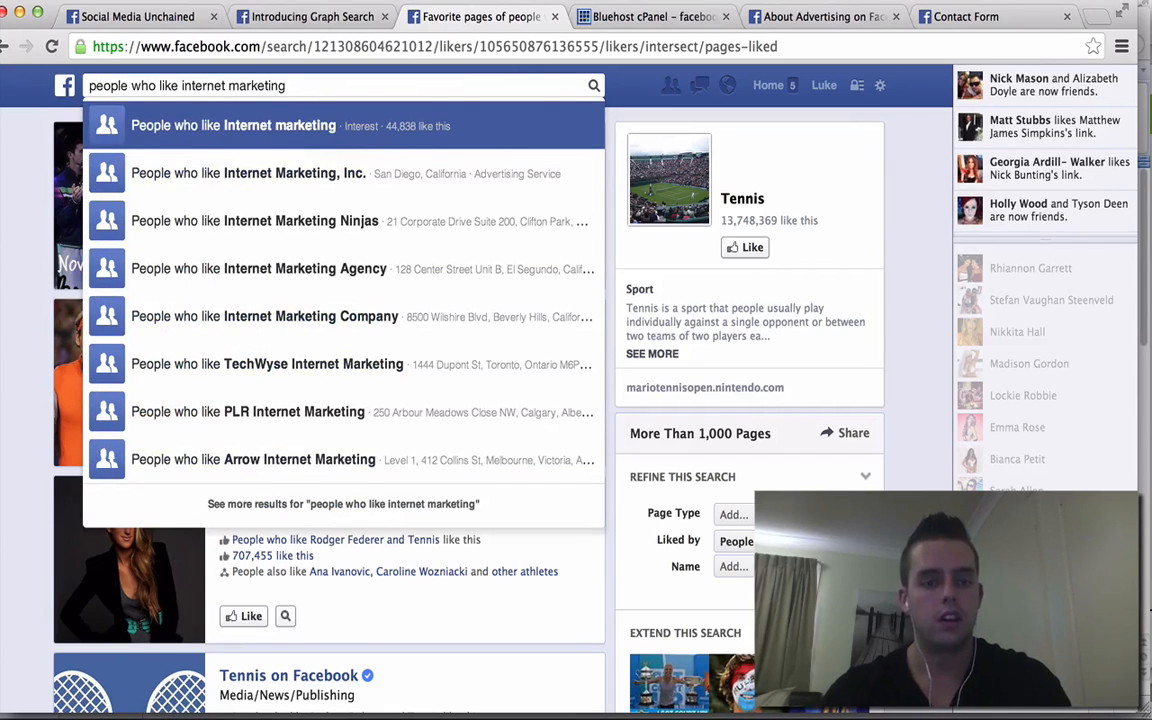
pyautogui.write(' wh')
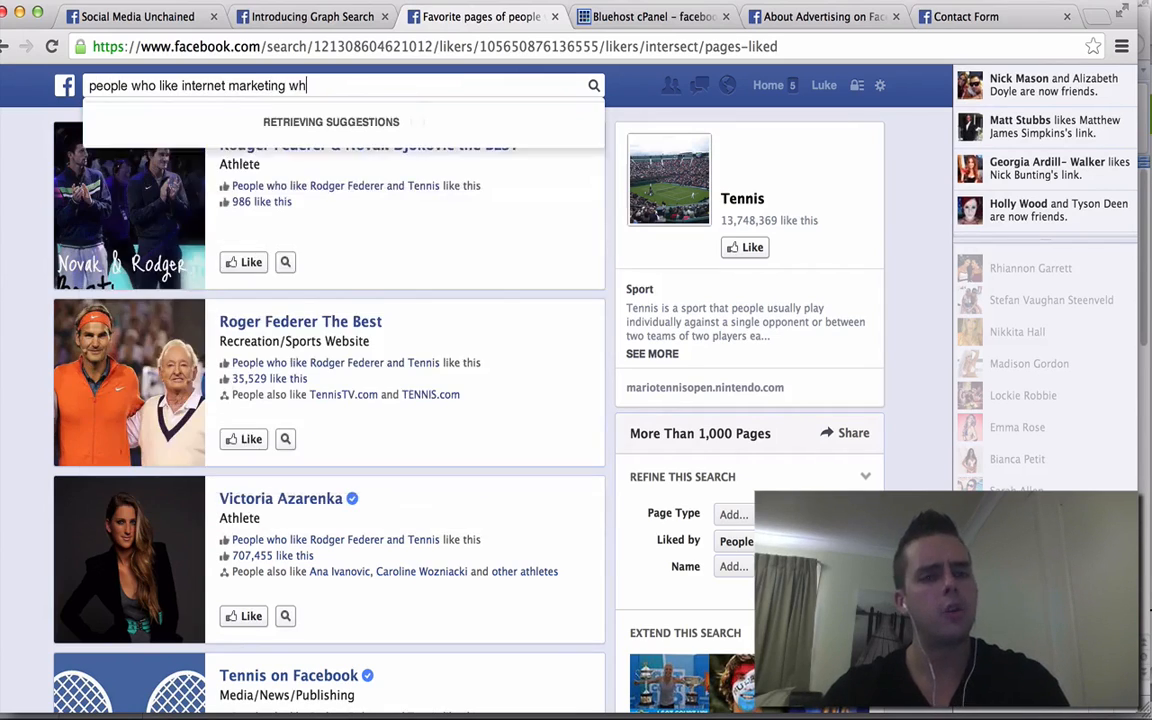
pyautogui.write('o are not my friends')
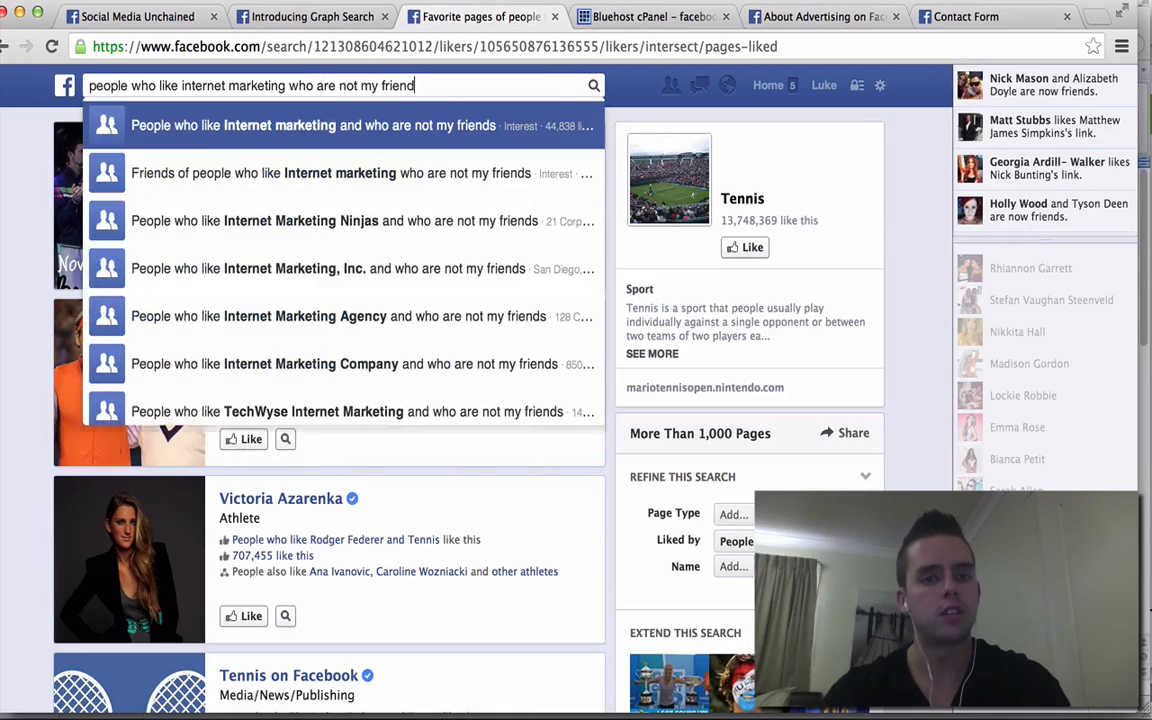
pyautogui.click(463, 126)
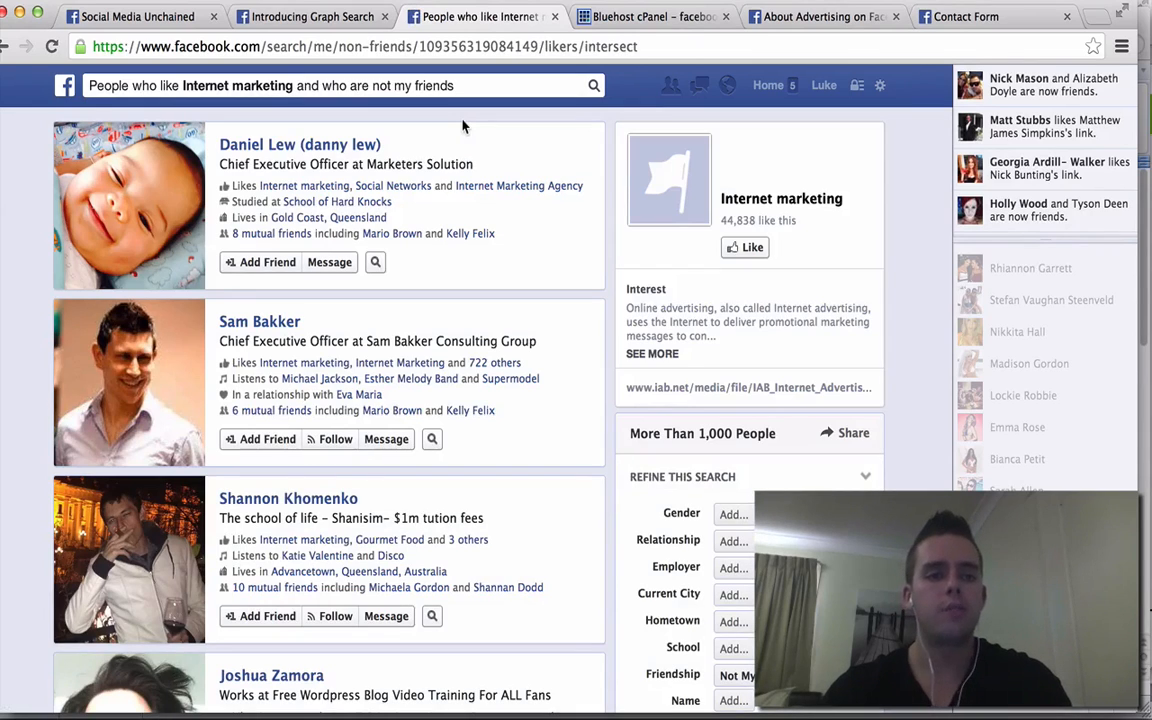
pyautogui.moveTo(557, 237)
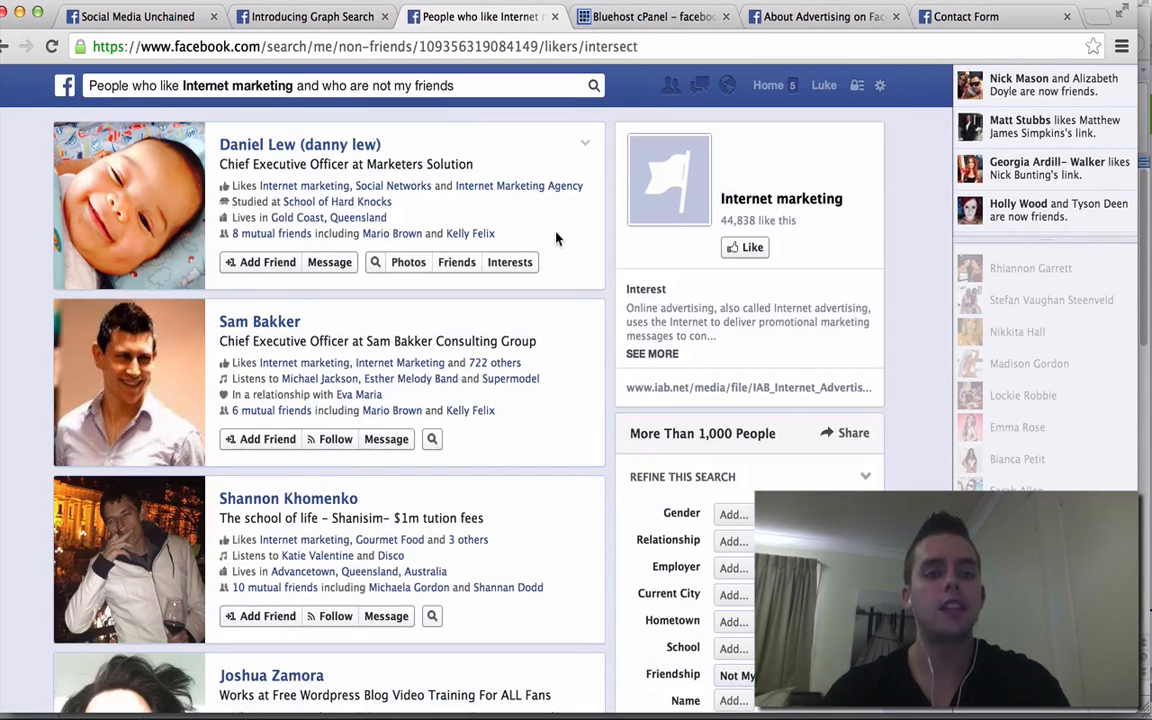
pyautogui.scroll(-2, 557, 237)
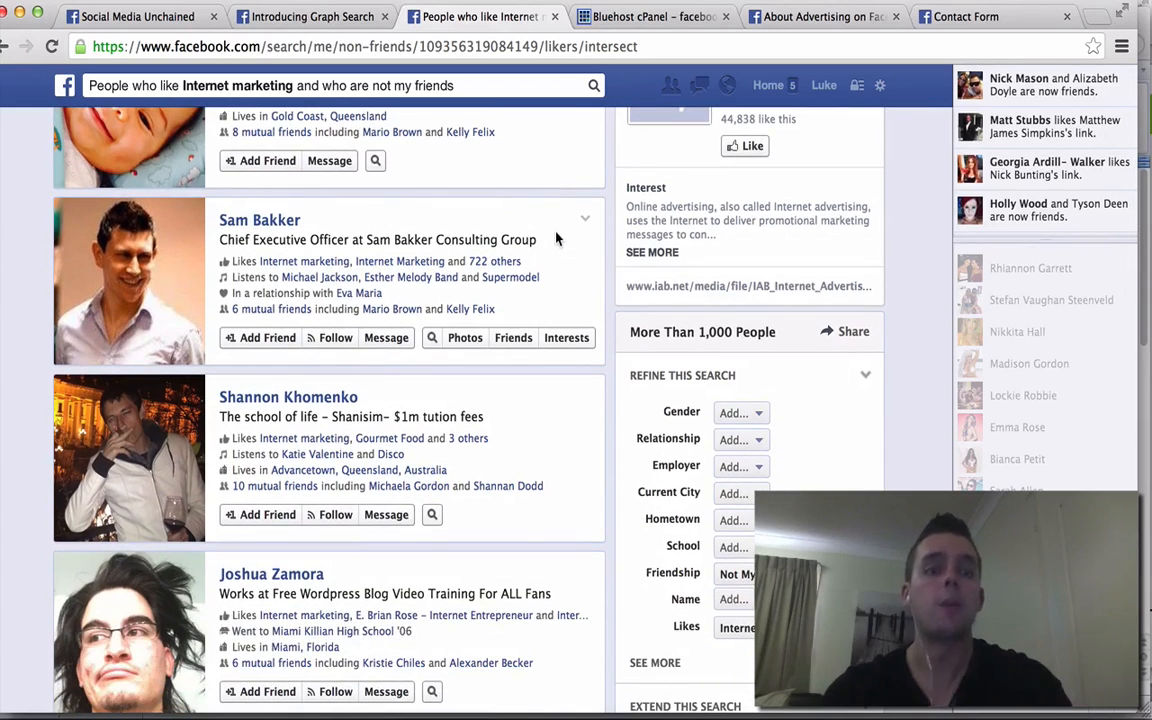
pyautogui.scroll(-6, 557, 237)
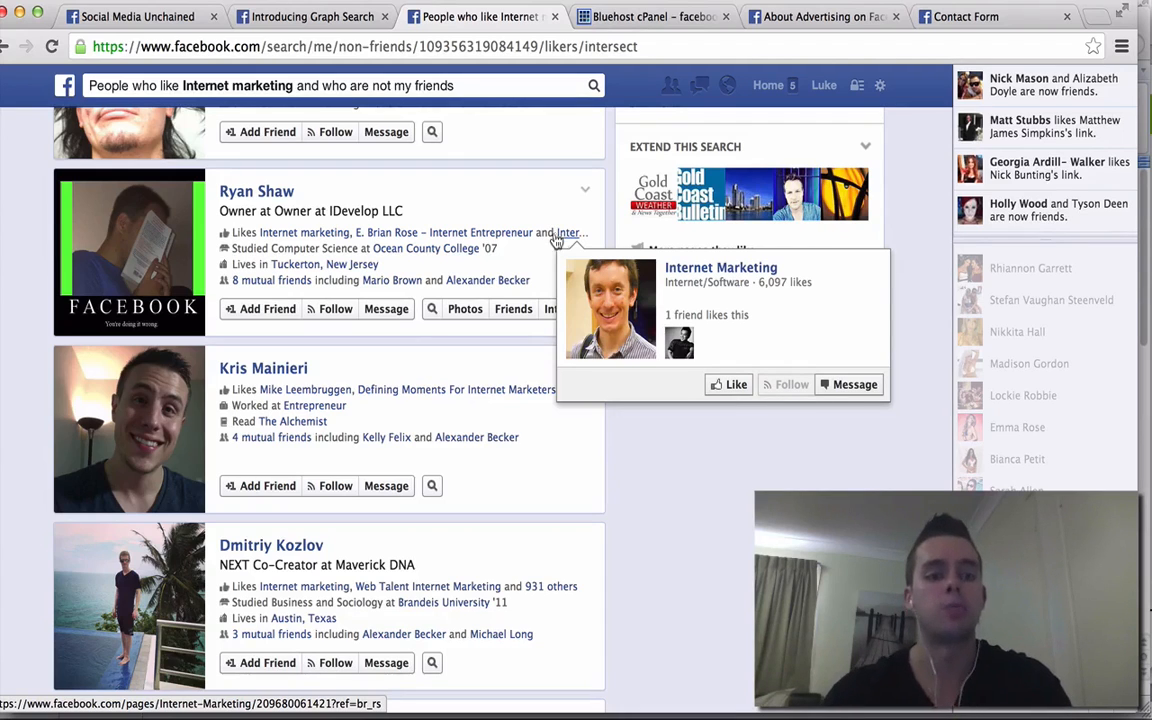
pyautogui.scroll(-5, 529, 393)
pyautogui.scroll(-10, 529, 393)
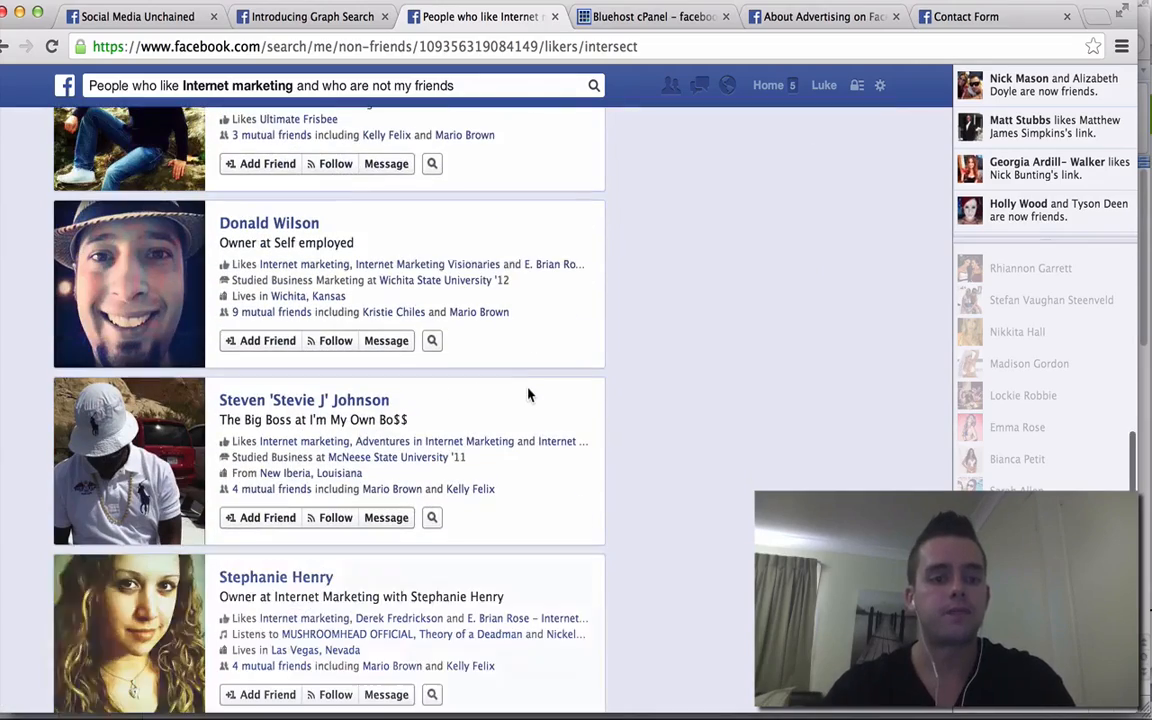
pyautogui.scroll(-7, 529, 393)
pyautogui.scroll(-5, 529, 393)
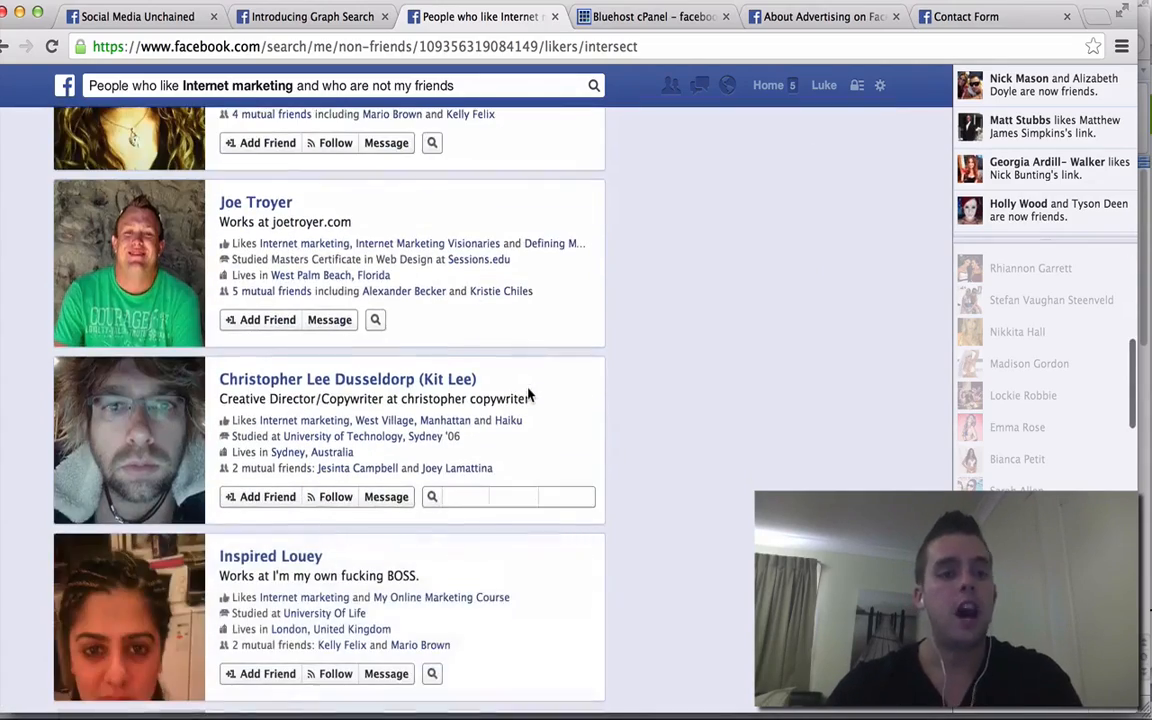
pyautogui.scroll(-6, 505, 453)
pyautogui.scroll(-10, 505, 453)
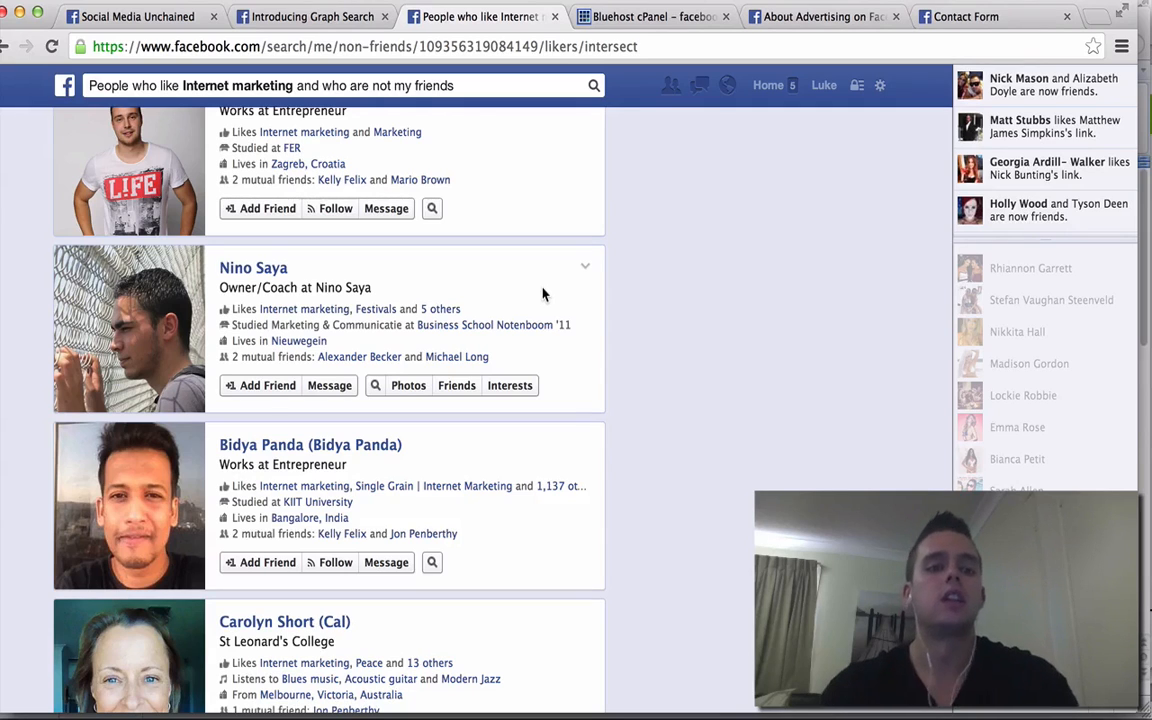
pyautogui.scroll(-3, 543, 293)
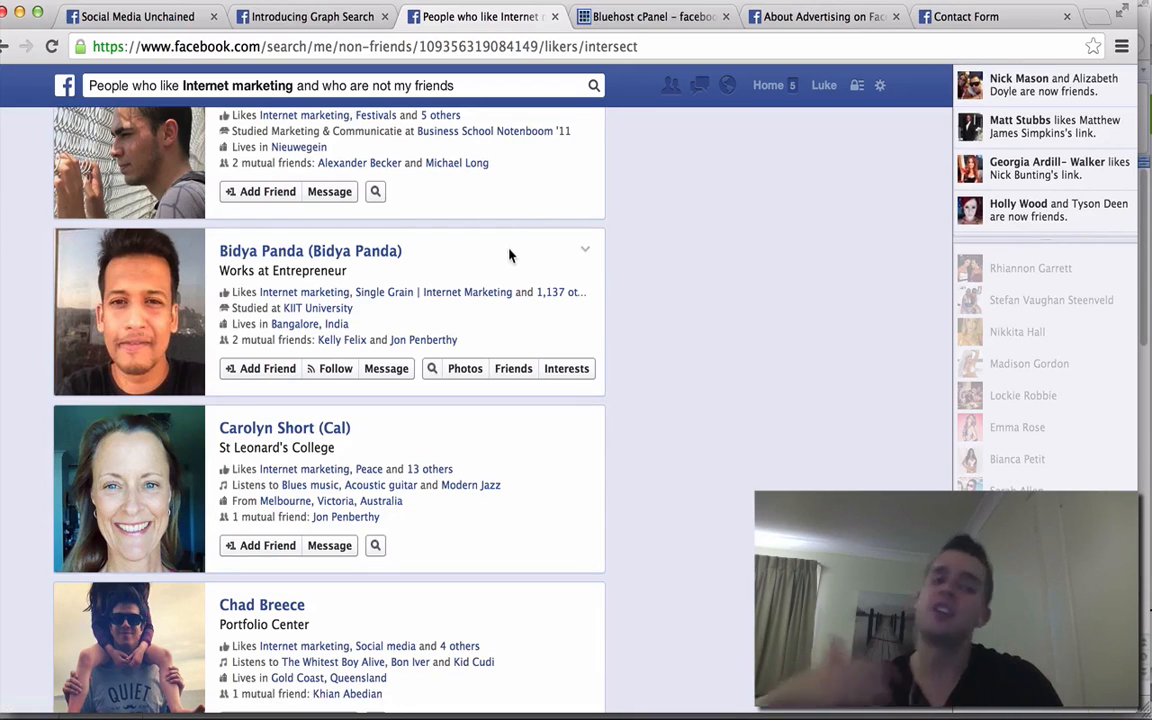
pyautogui.scroll(-20, 509, 256)
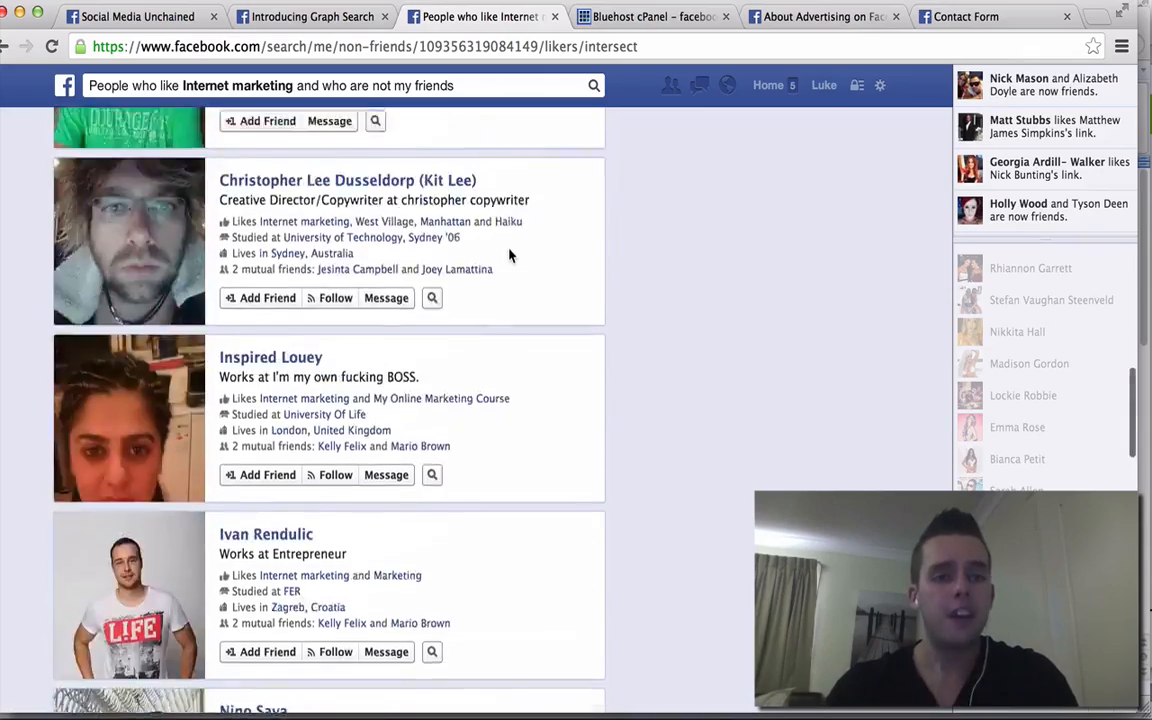
pyautogui.scroll(20, 509, 256)
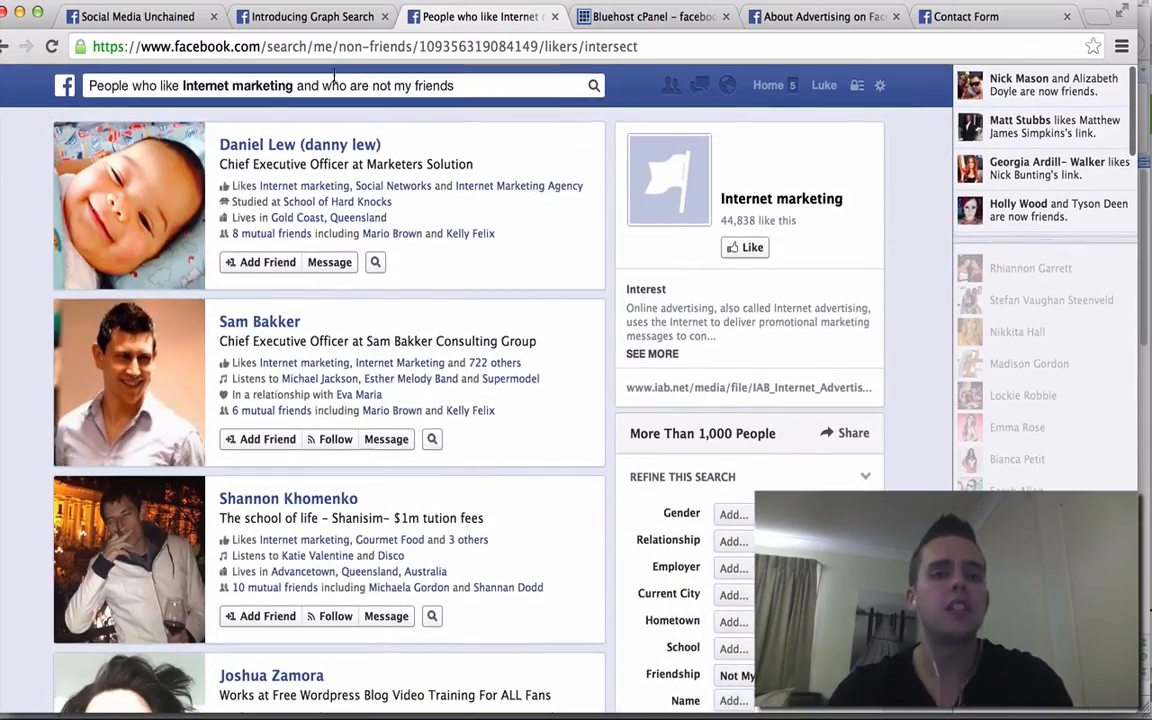
pyautogui.click(334, 78)
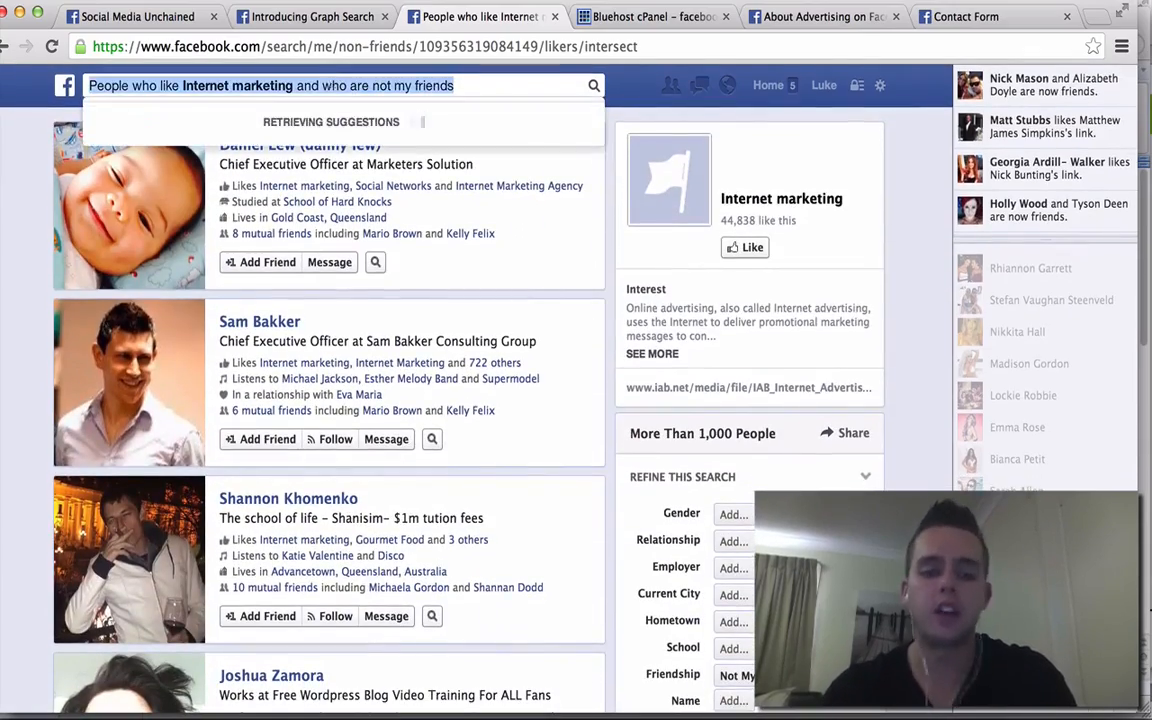
# - Show a friend's favourite pages using a 'favourite pages of' query and its suggestion
pyautogui.write('favourite pages of')
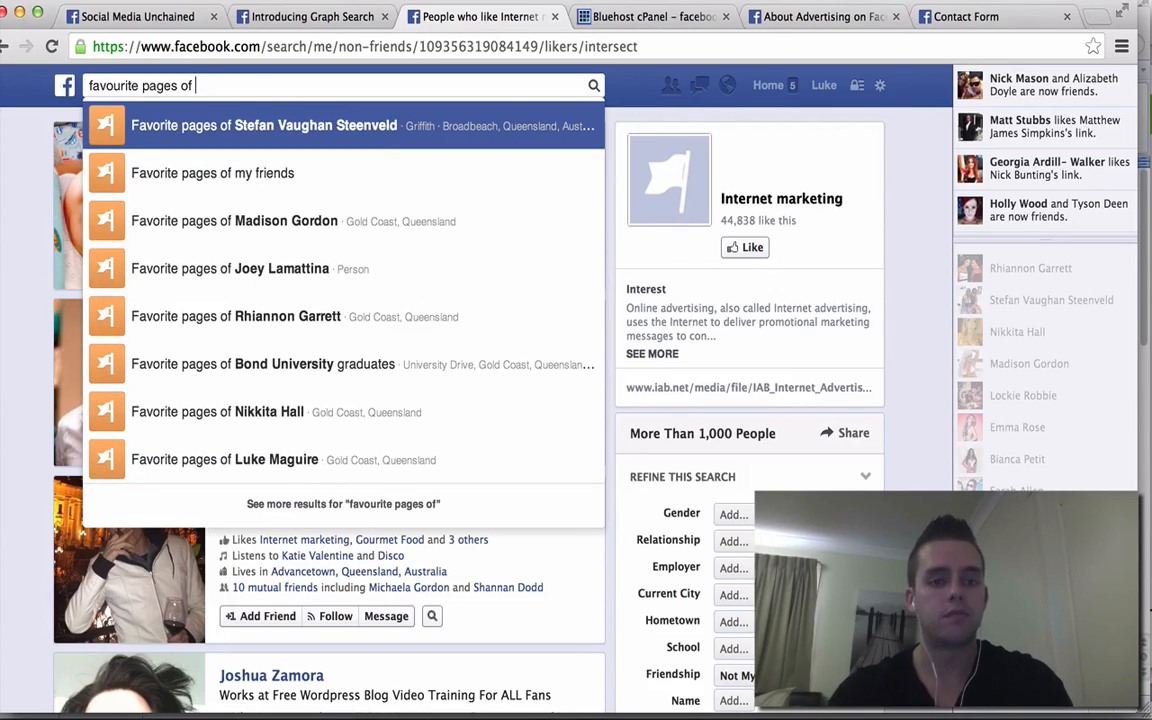
pyautogui.write('l')
pyautogui.press('BackSpace')
pyautogui.write('stefan')
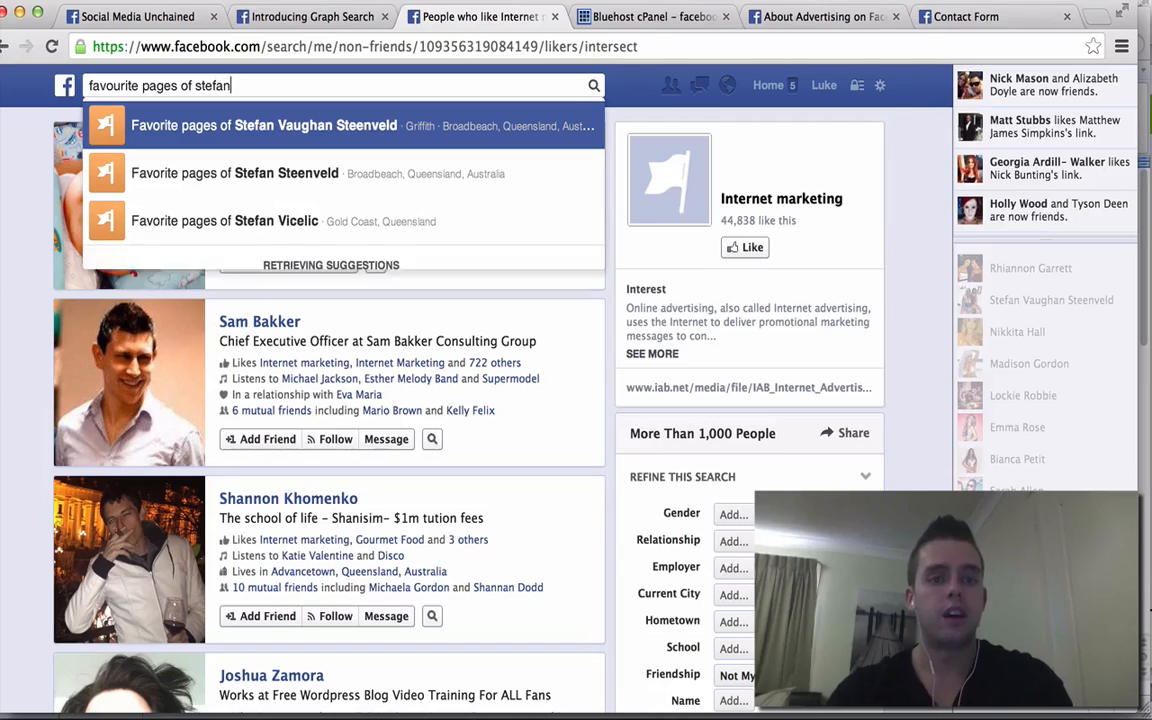
pyautogui.click(250, 120)
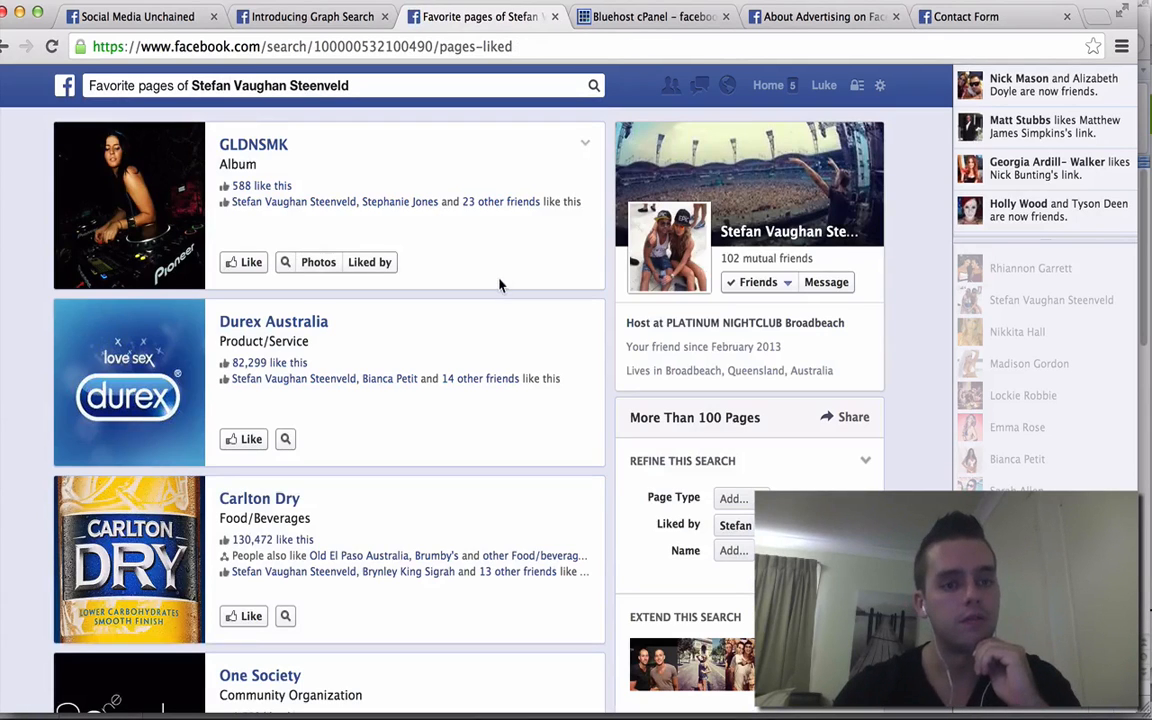
# - Replace the name in the query with another person and show their favourite pages
pyautogui.click(410, 95)
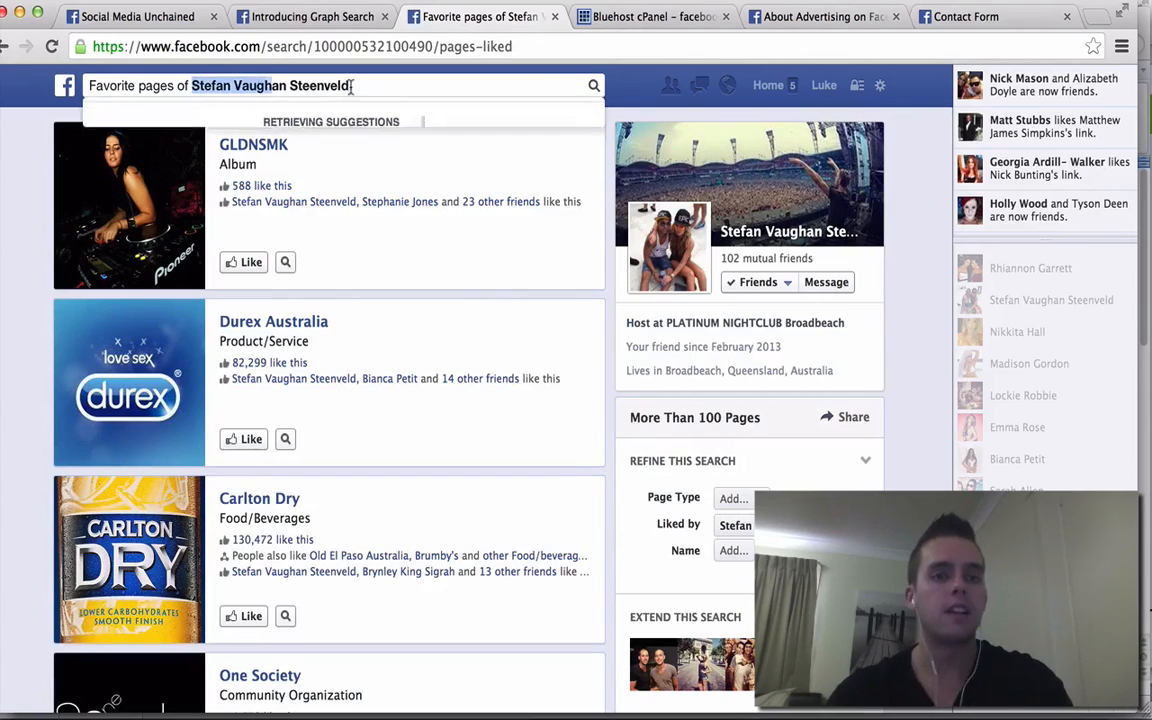
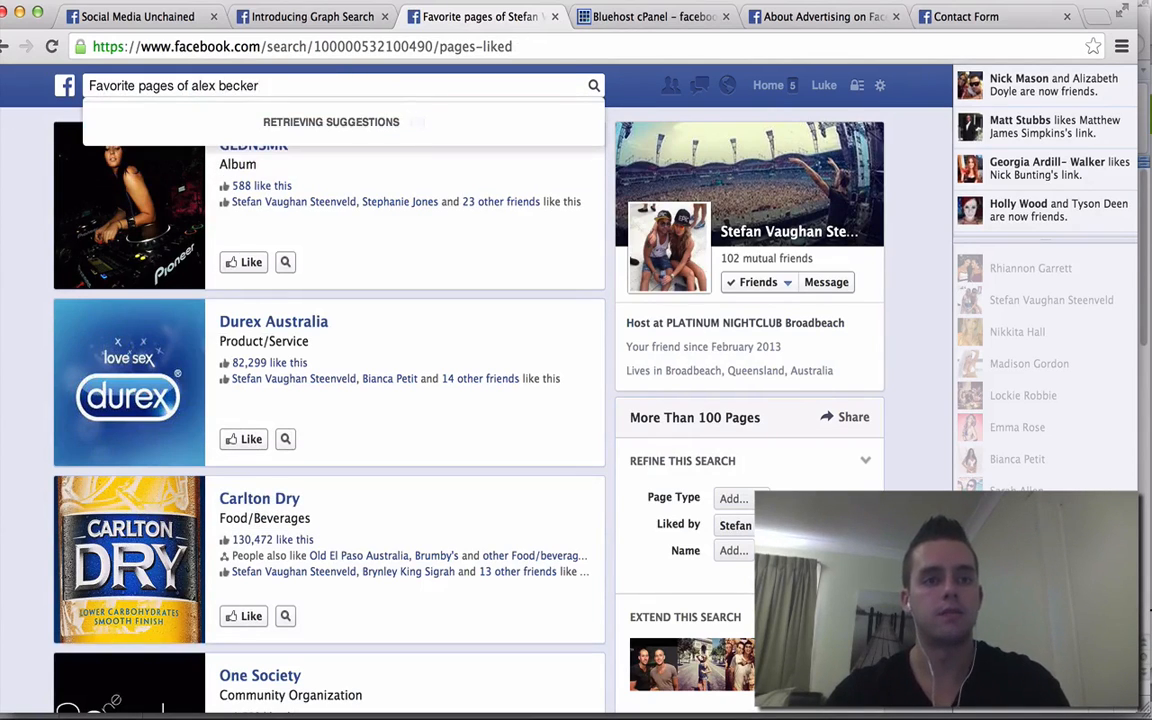
pyautogui.click(277, 124)
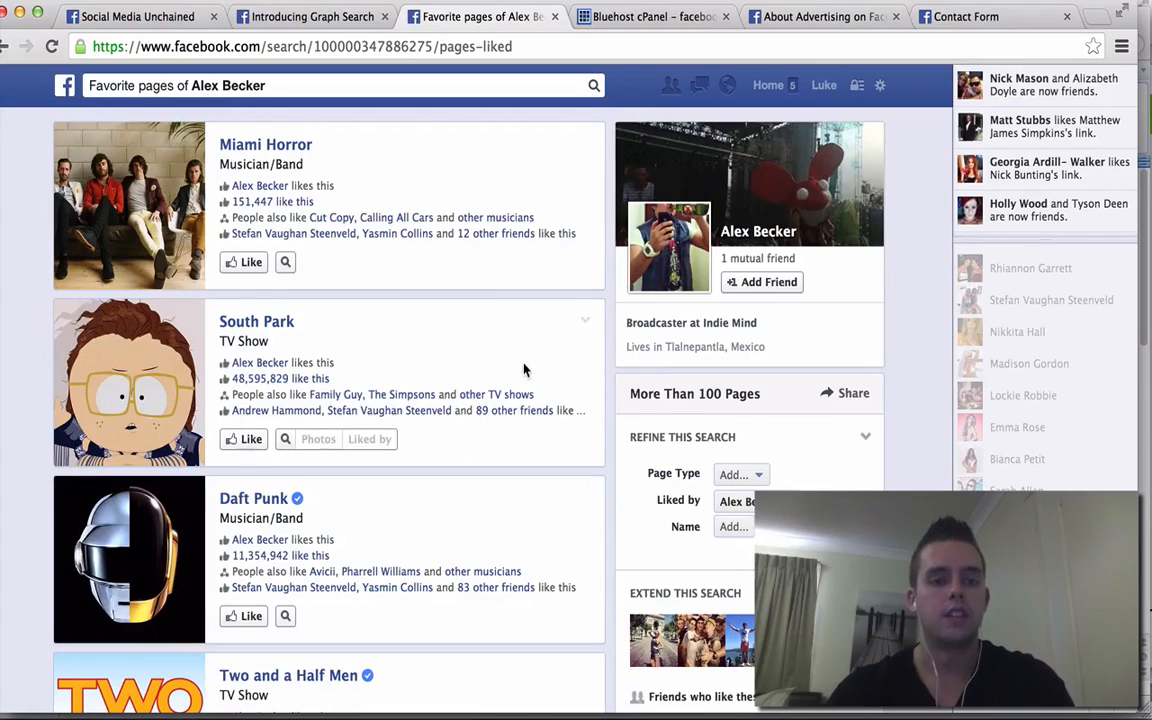
# - Browse the person's 100+ favourite pages down to Two and a Half Men, then recall search suggestions
pyautogui.scroll(-3, 524, 370)
pyautogui.scroll(-2, 524, 370)
pyautogui.scroll(-5, 524, 370)
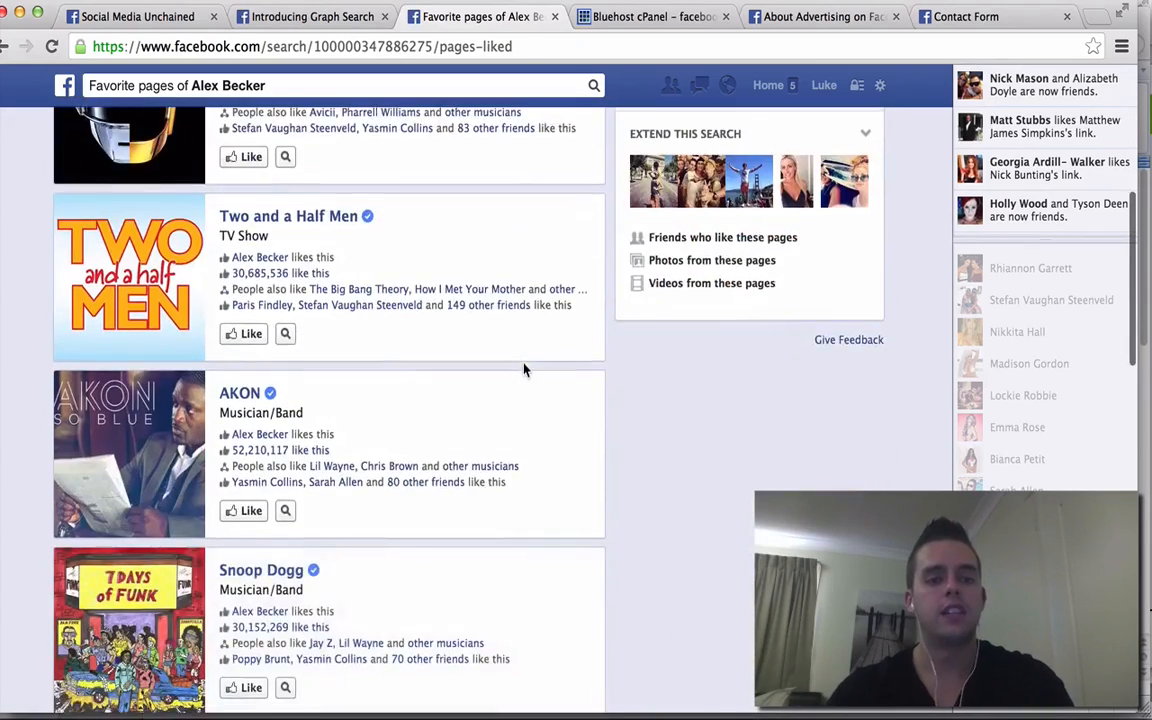
pyautogui.scroll(-5, 524, 370)
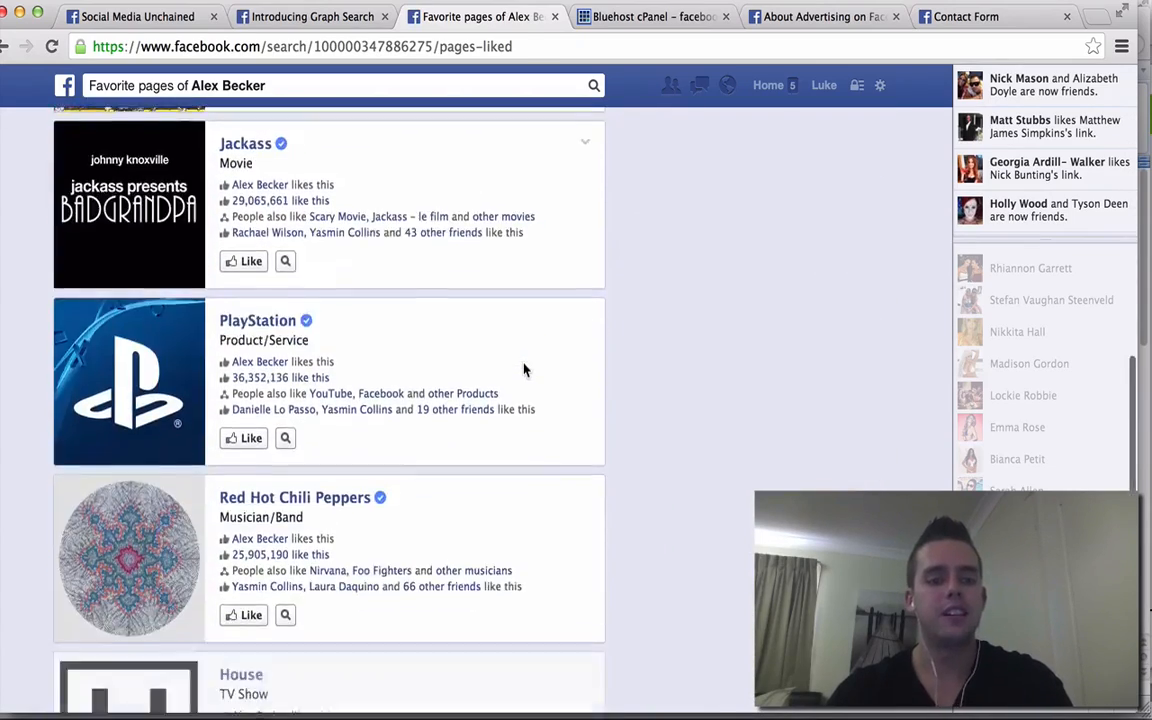
pyautogui.scroll(-7, 524, 370)
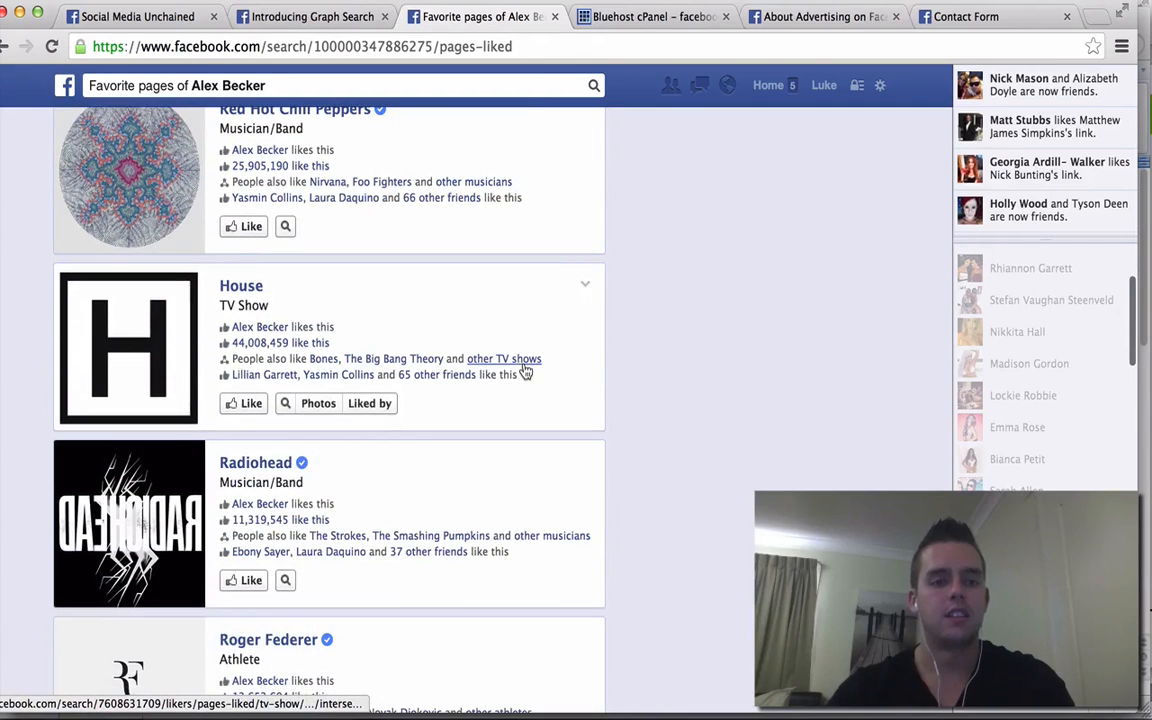
pyautogui.scroll(-4, 524, 370)
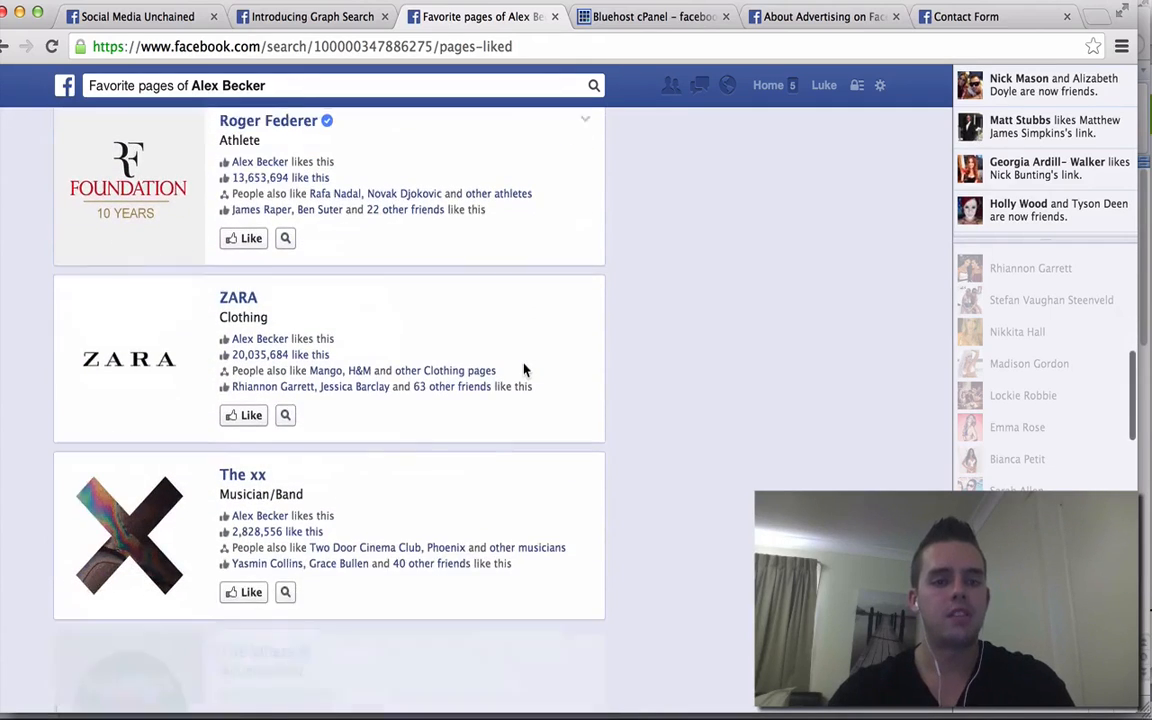
pyautogui.scroll(1, 524, 370)
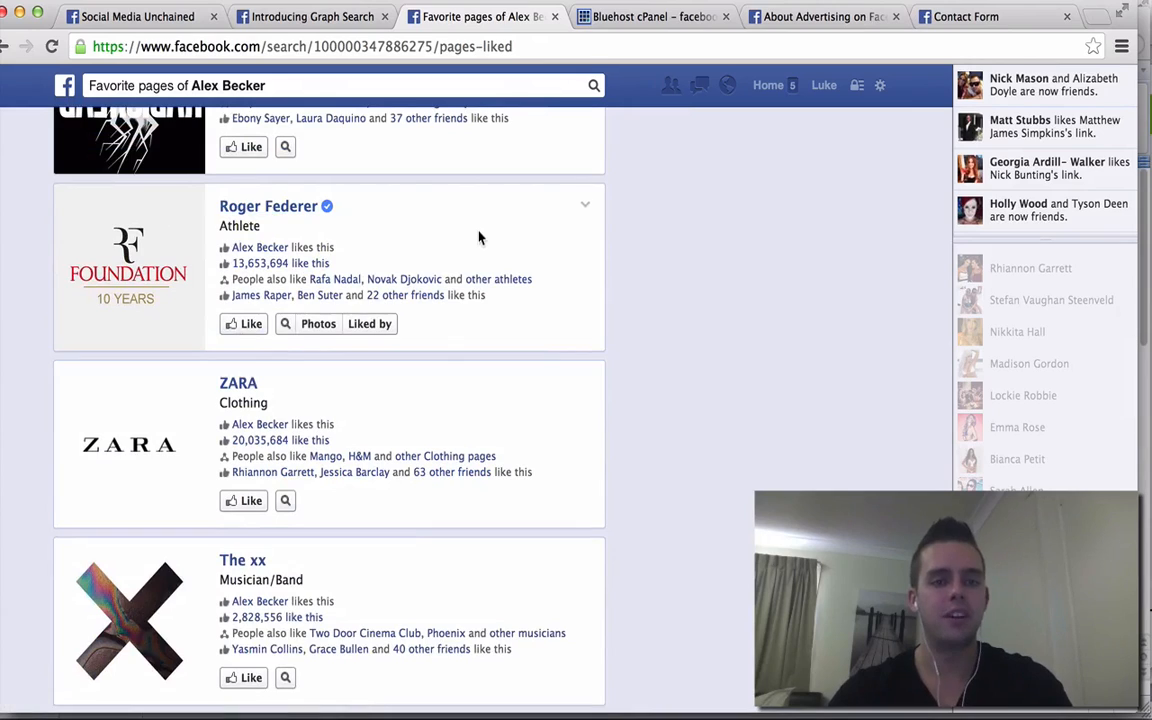
pyautogui.scroll(15, 479, 237)
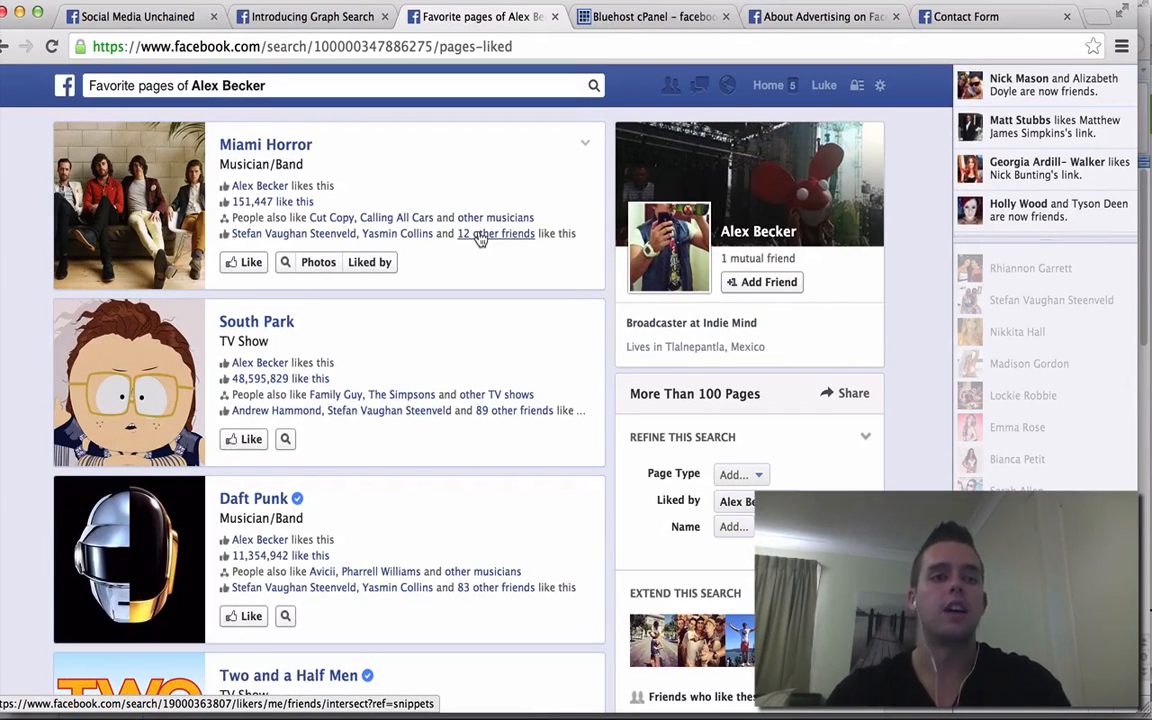
pyautogui.click(355, 38)
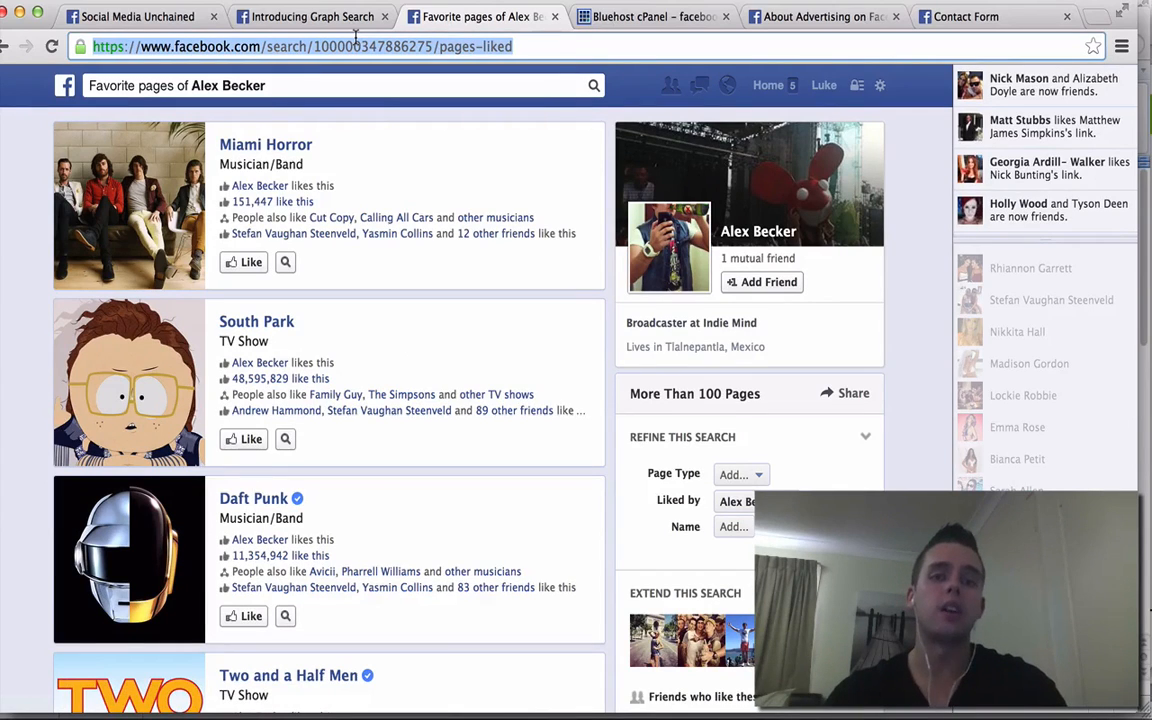
pyautogui.click(314, 81)
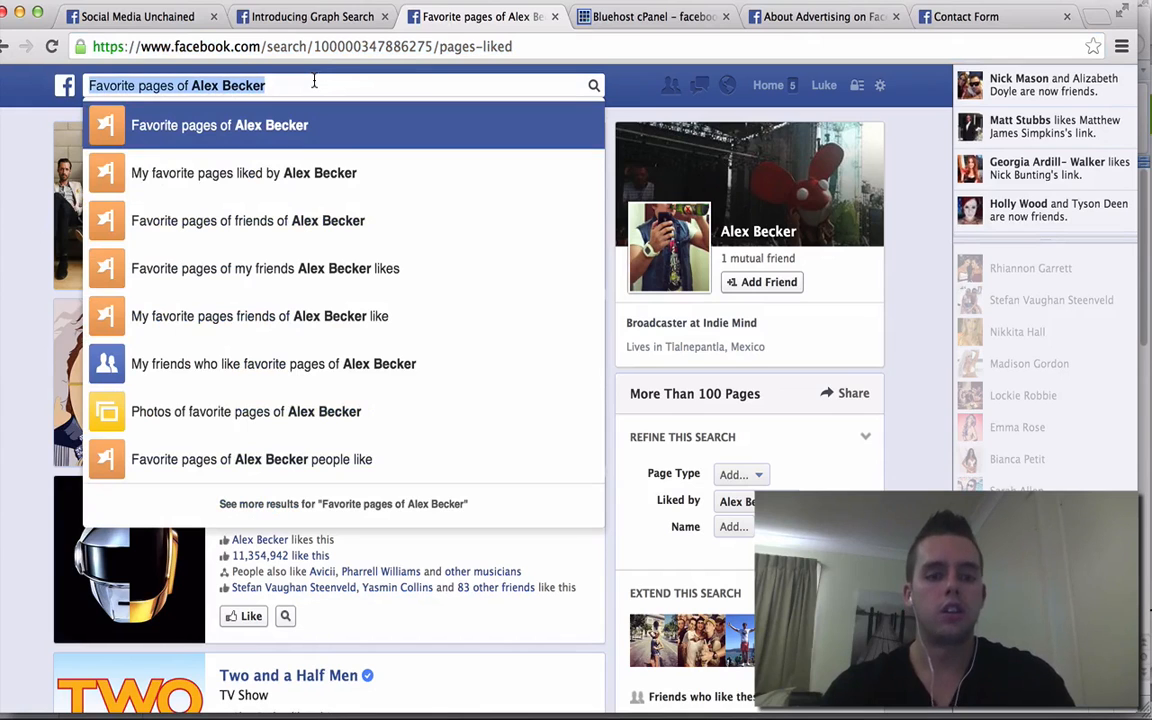
# - Go to google.com and search for 'facebook advertising'
pyautogui.click(355, 45)
pyautogui.write('google.com')
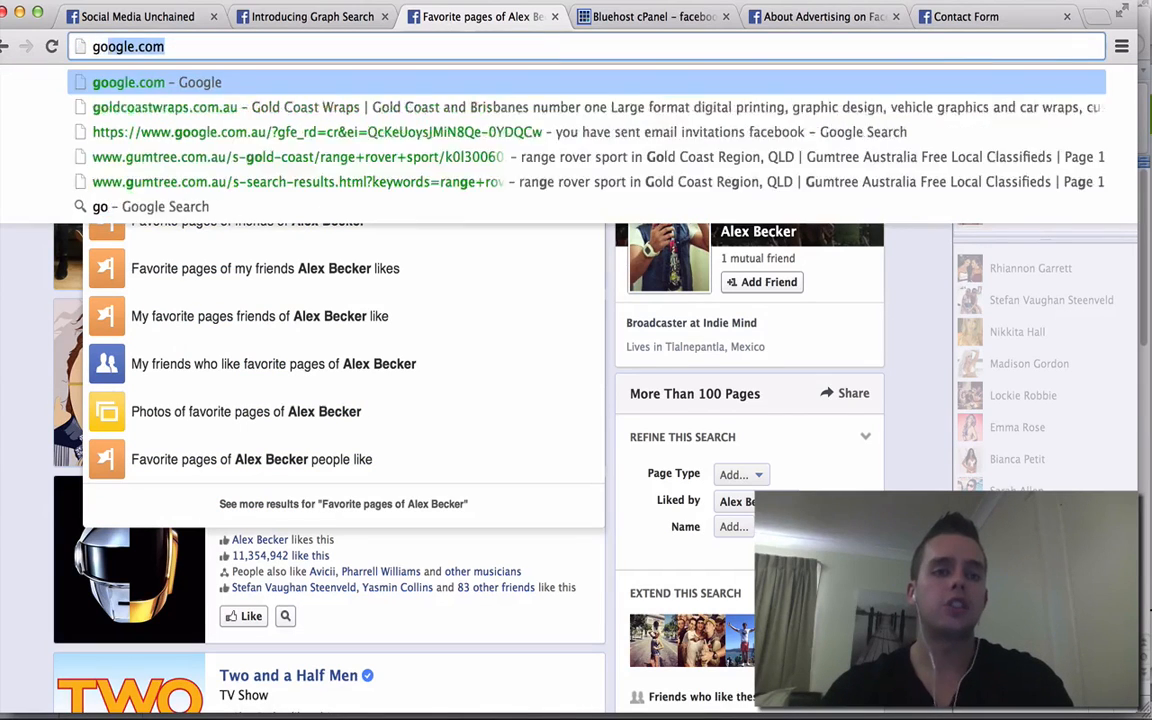
pyautogui.press('Return')
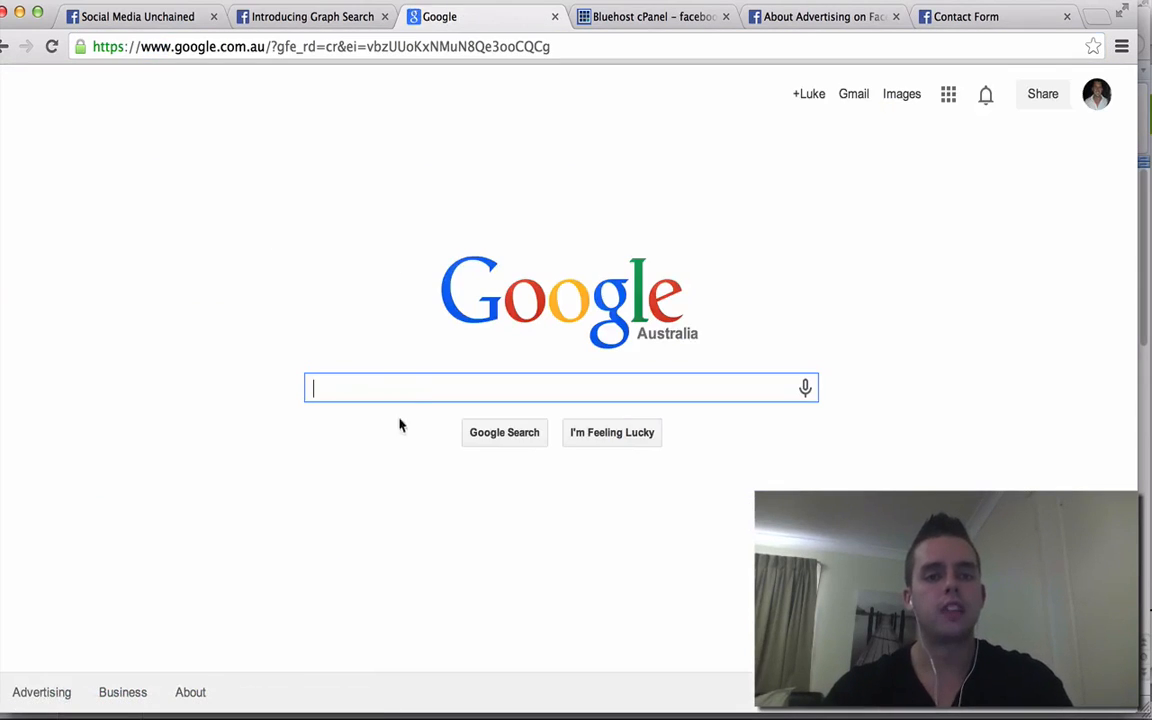
pyautogui.write('facebook a')
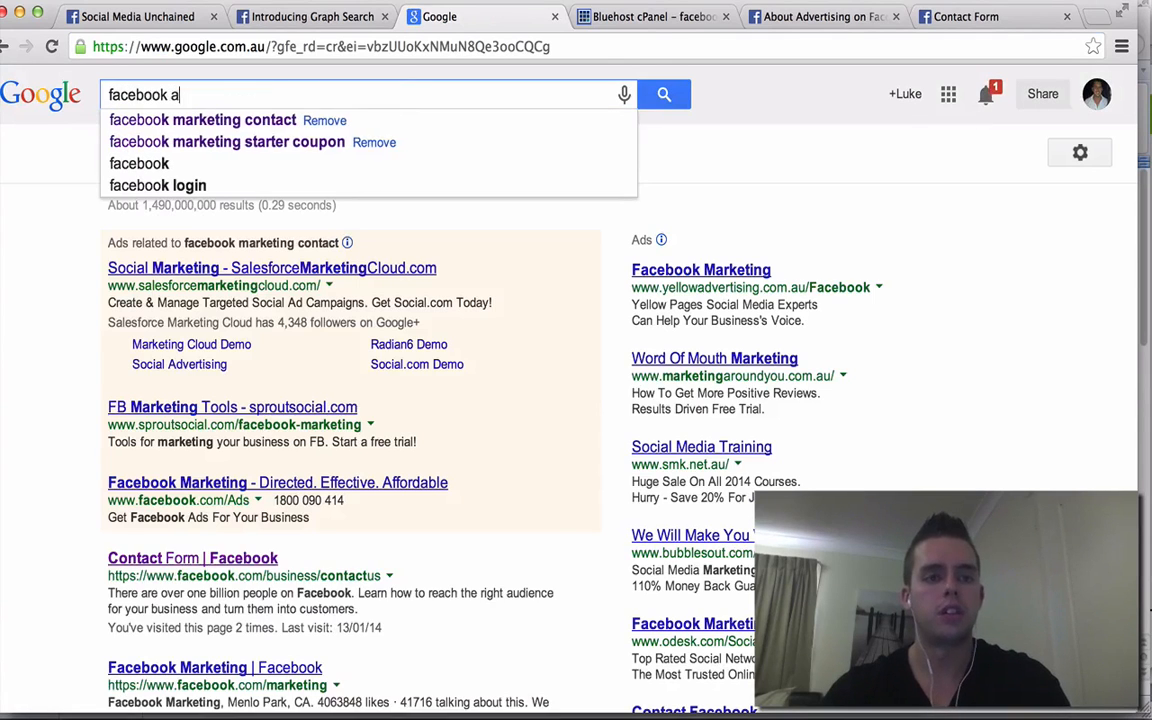
pyautogui.write('dvertising')
pyautogui.press('Return')
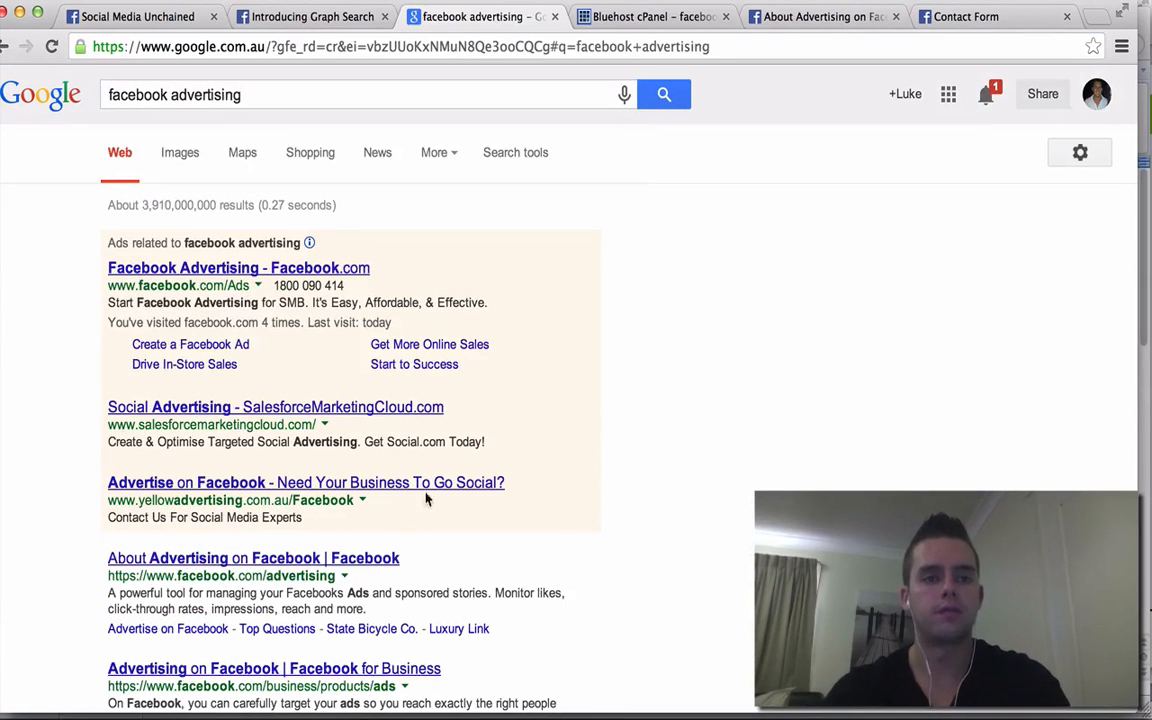
pyautogui.scroll(-1, 705, 348)
pyautogui.scroll(-3, 705, 348)
# - Open the About Advertising on Facebook result and go to Manage Your Ads
pyautogui.click(310, 384)
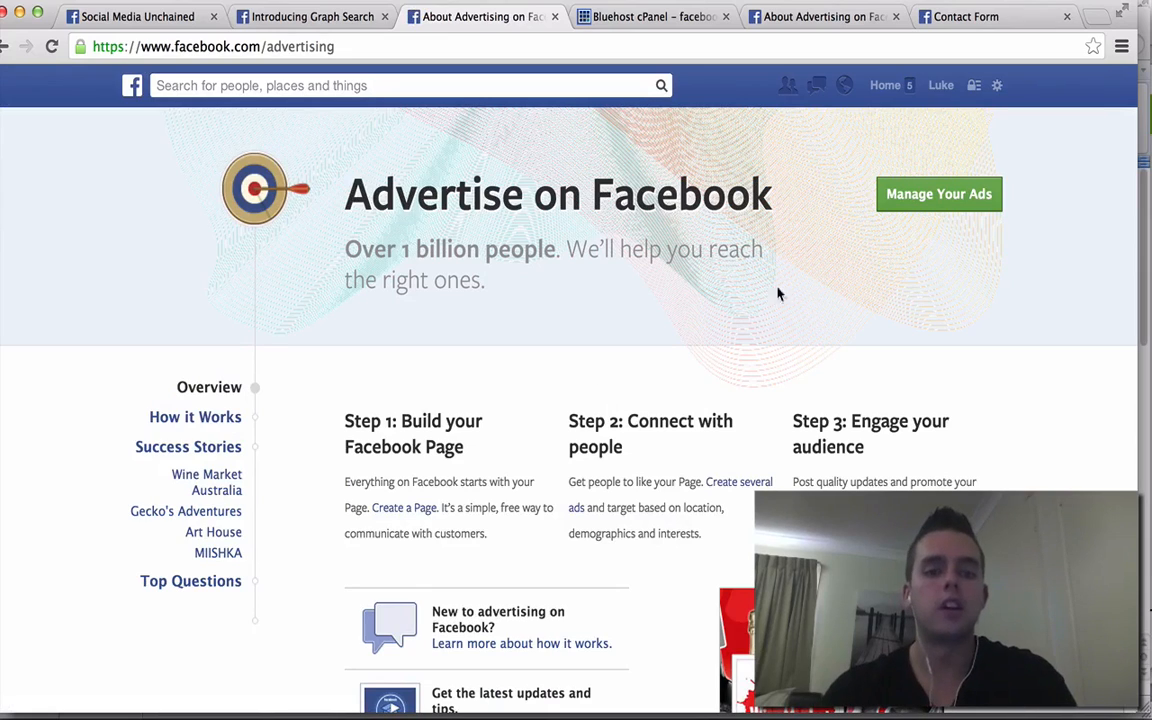
pyautogui.scroll(-3, 678, 428)
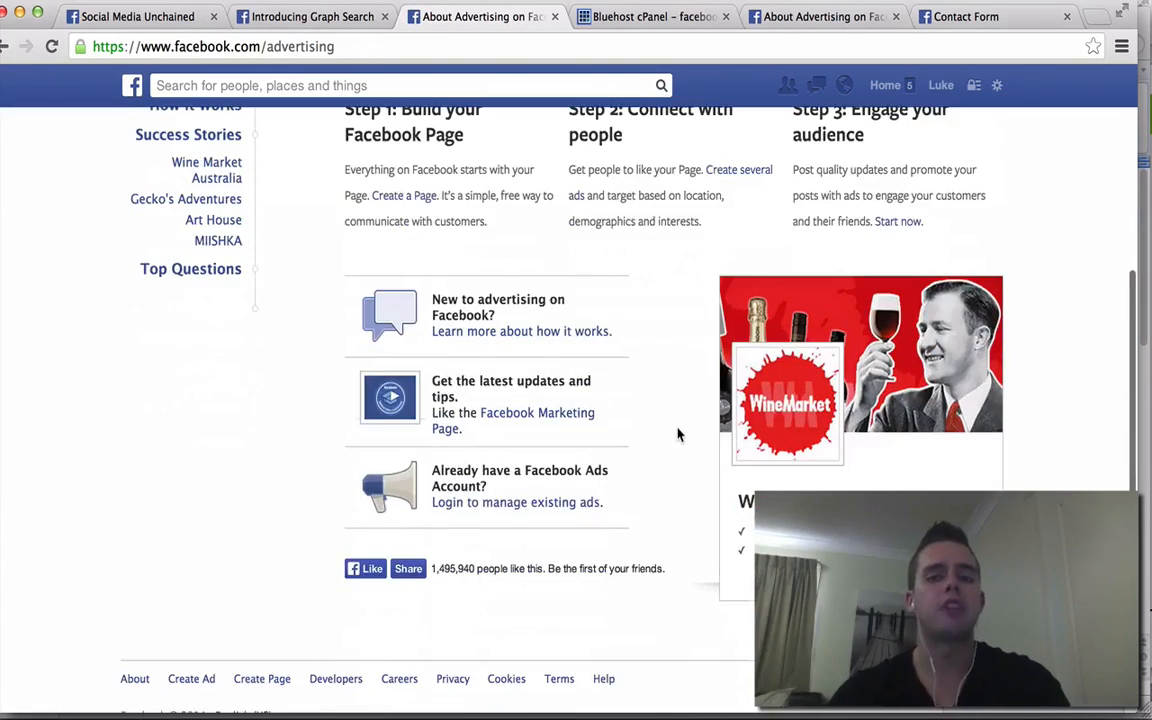
pyautogui.scroll(3, 678, 434)
pyautogui.scroll(-2, 678, 432)
pyautogui.scroll(2, 678, 432)
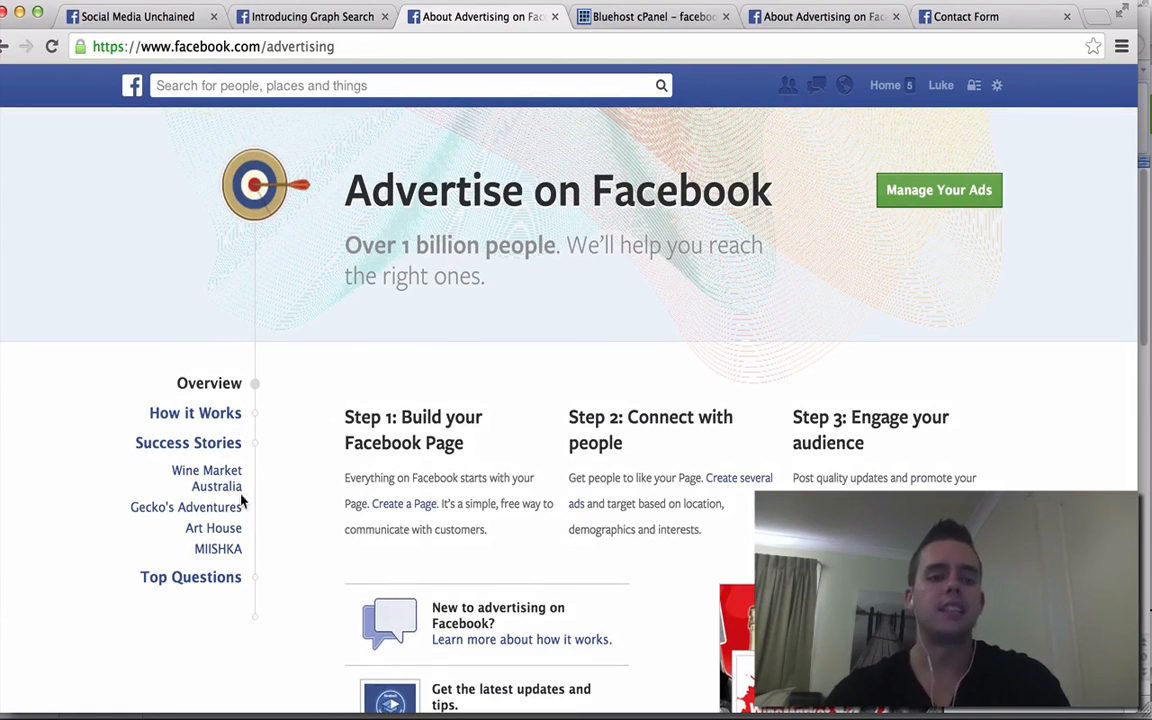
pyautogui.click(952, 191)
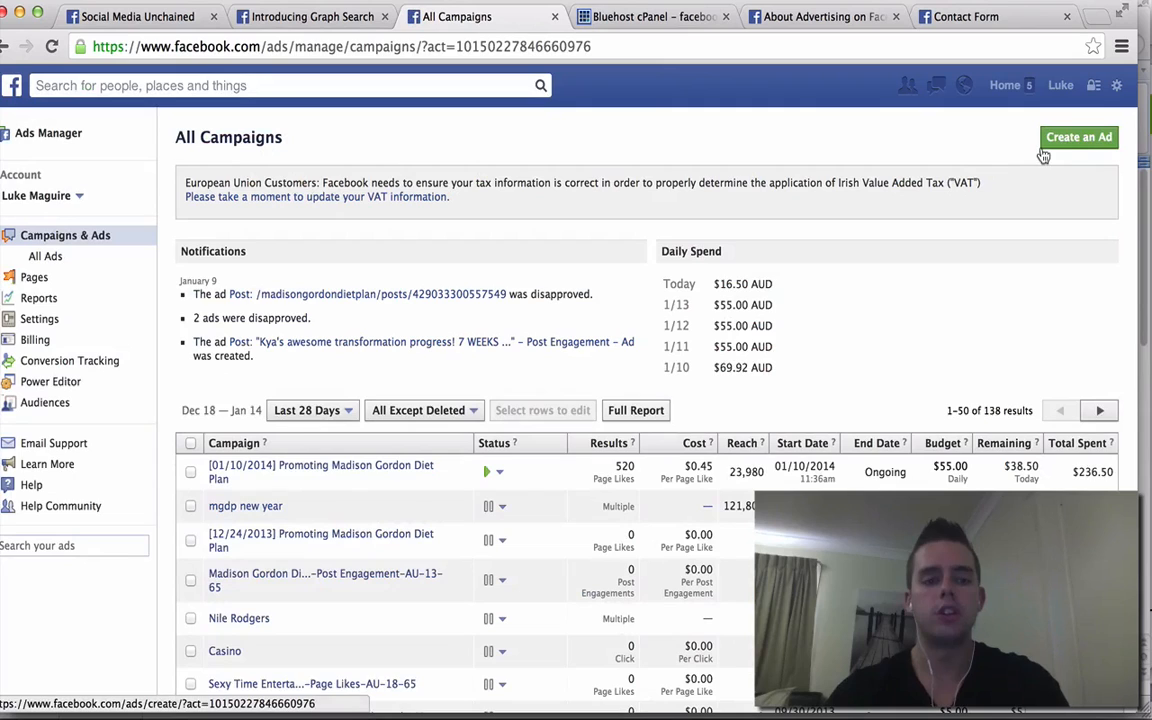
# - Start a new ad with Create an Ad from the All Campaigns view
pyautogui.click(1074, 144)
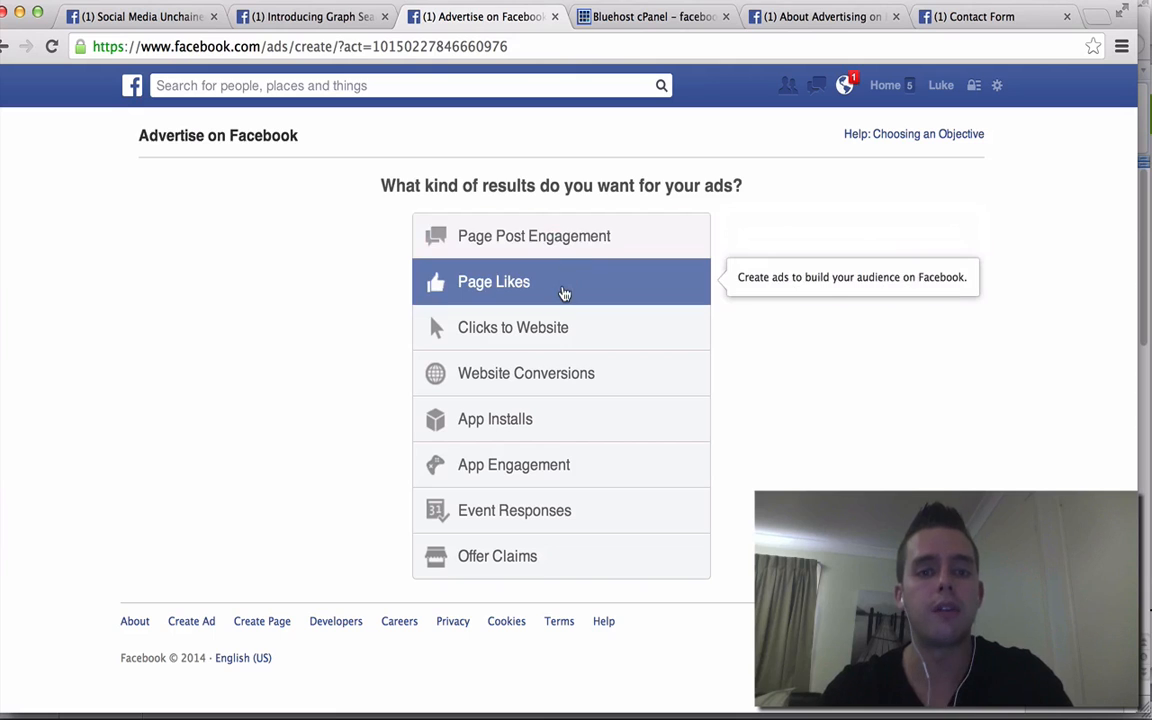
# - Choose the Page Likes objective and select the Social Media Unchained page to promote
pyautogui.click(565, 293)
pyautogui.write('social')
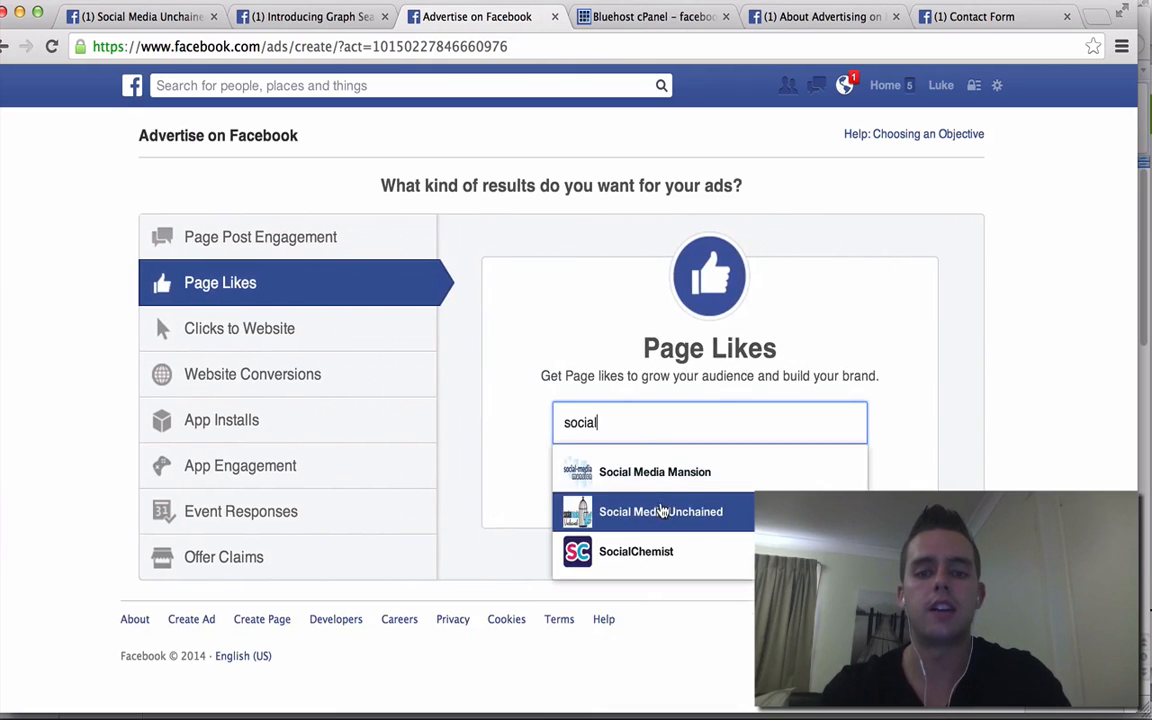
pyautogui.click(596, 511)
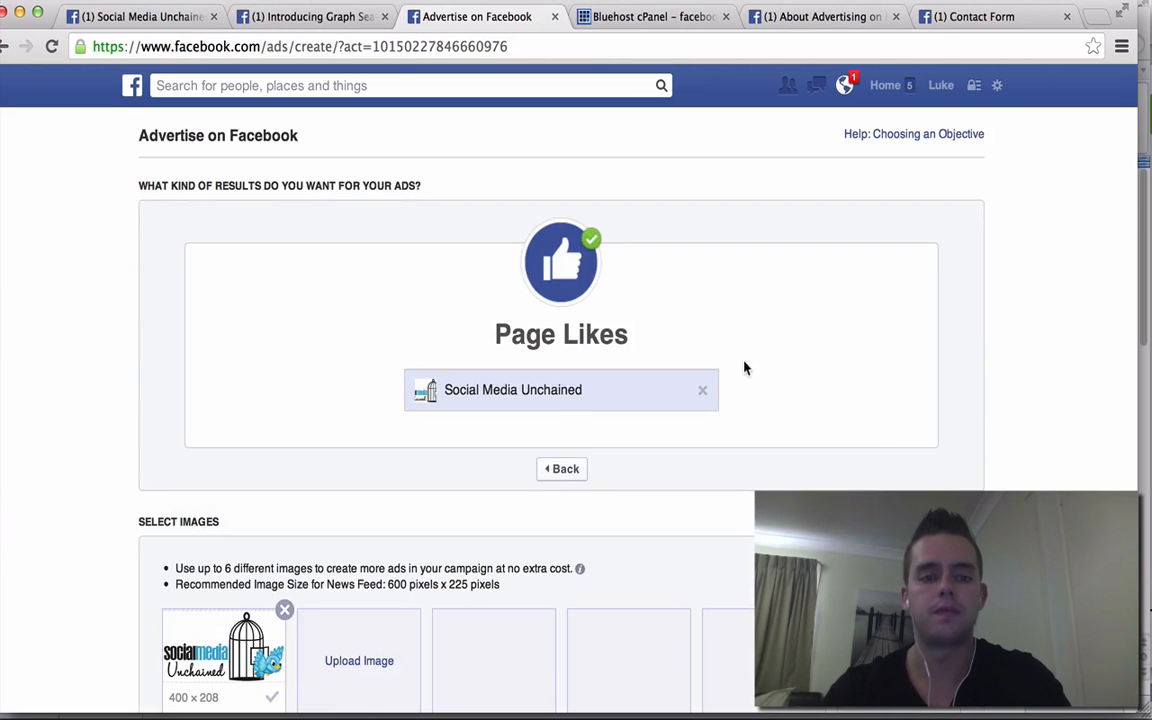
pyautogui.scroll(-3, 745, 450)
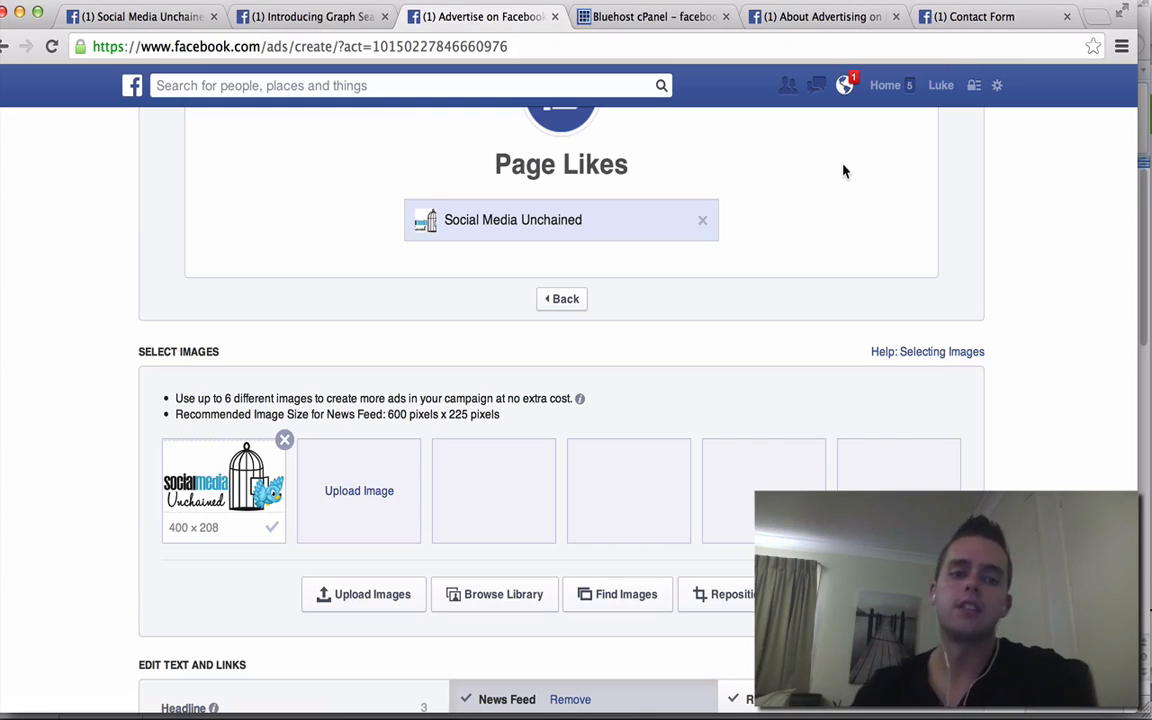
pyautogui.scroll(-1, 843, 172)
pyautogui.scroll(-5, 843, 172)
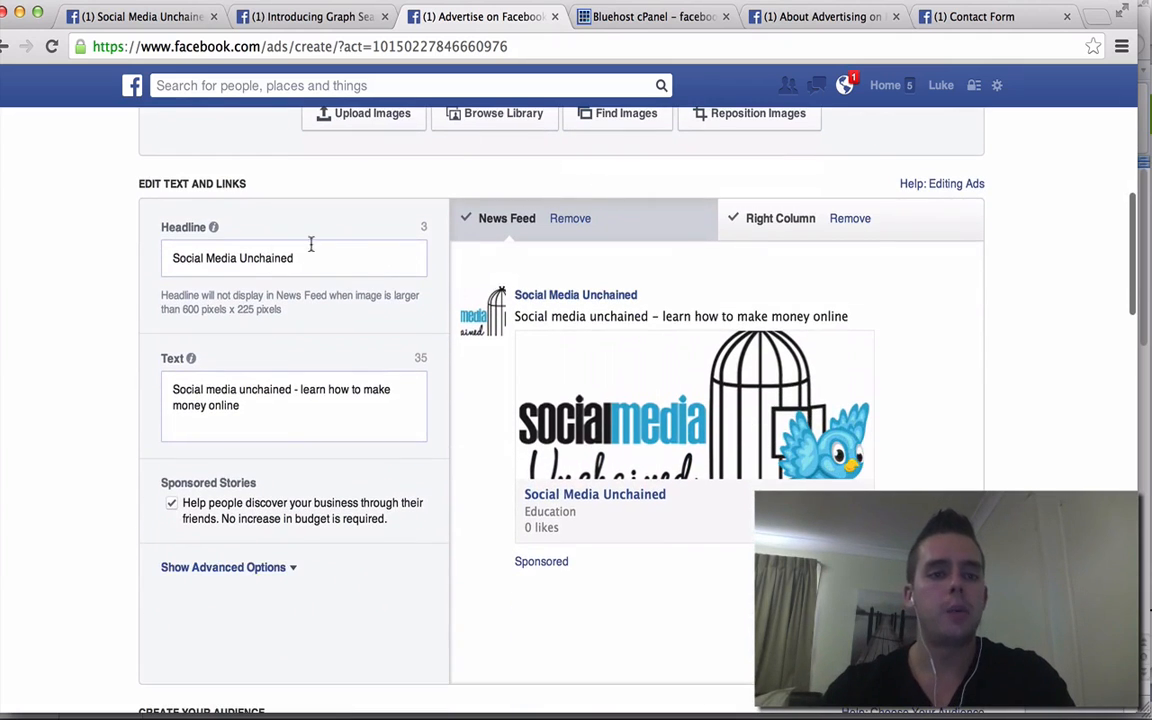
pyautogui.click(226, 260)
pyautogui.click(592, 268)
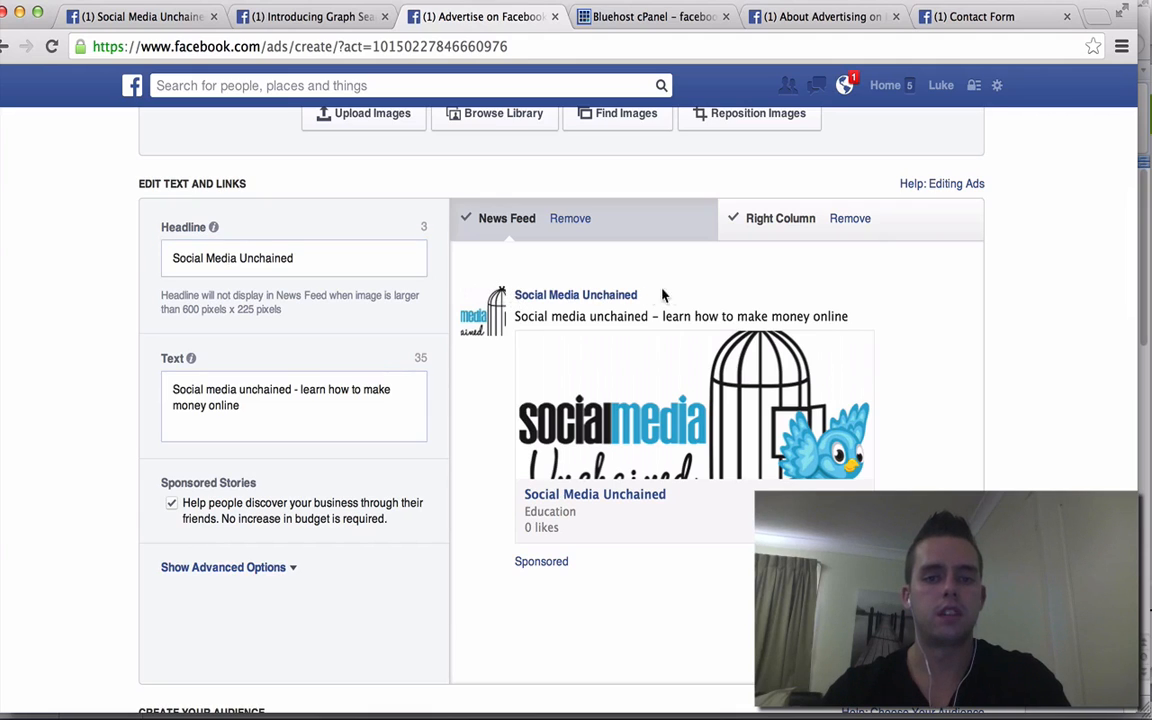
pyautogui.click(320, 260)
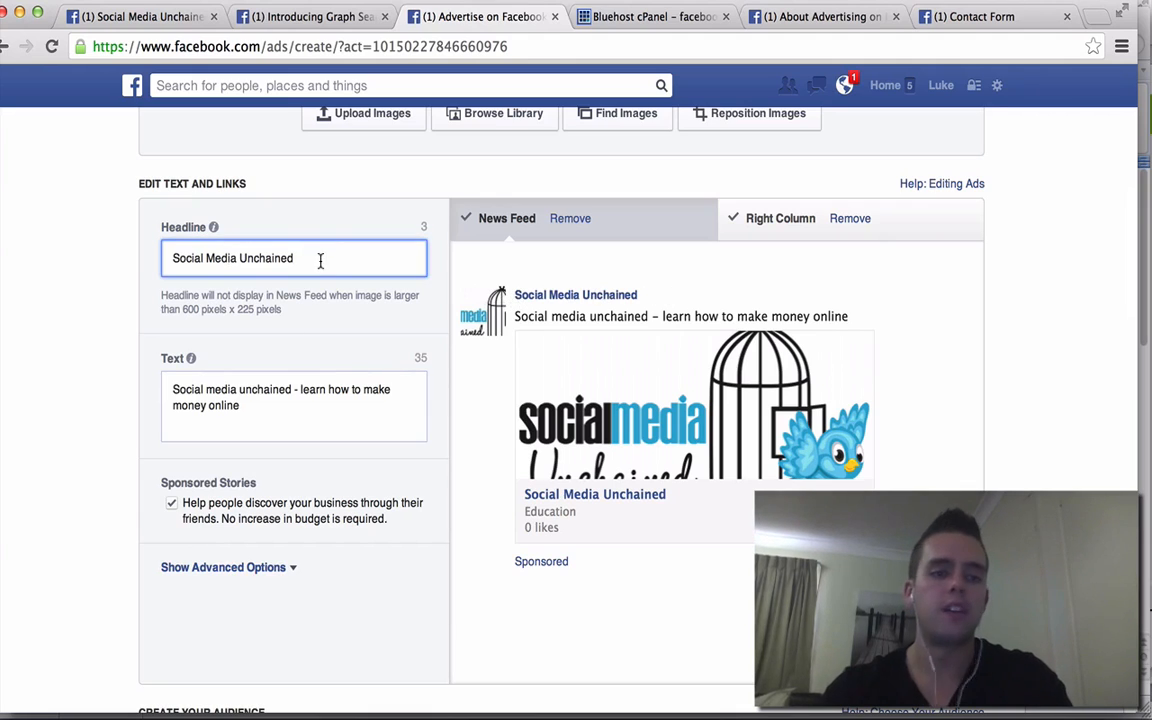
# - Replace the ad text with 'Social Media Unchained - Learn how to make money using Facebook, Instagram and Youtube'
pyautogui.click(282, 400)
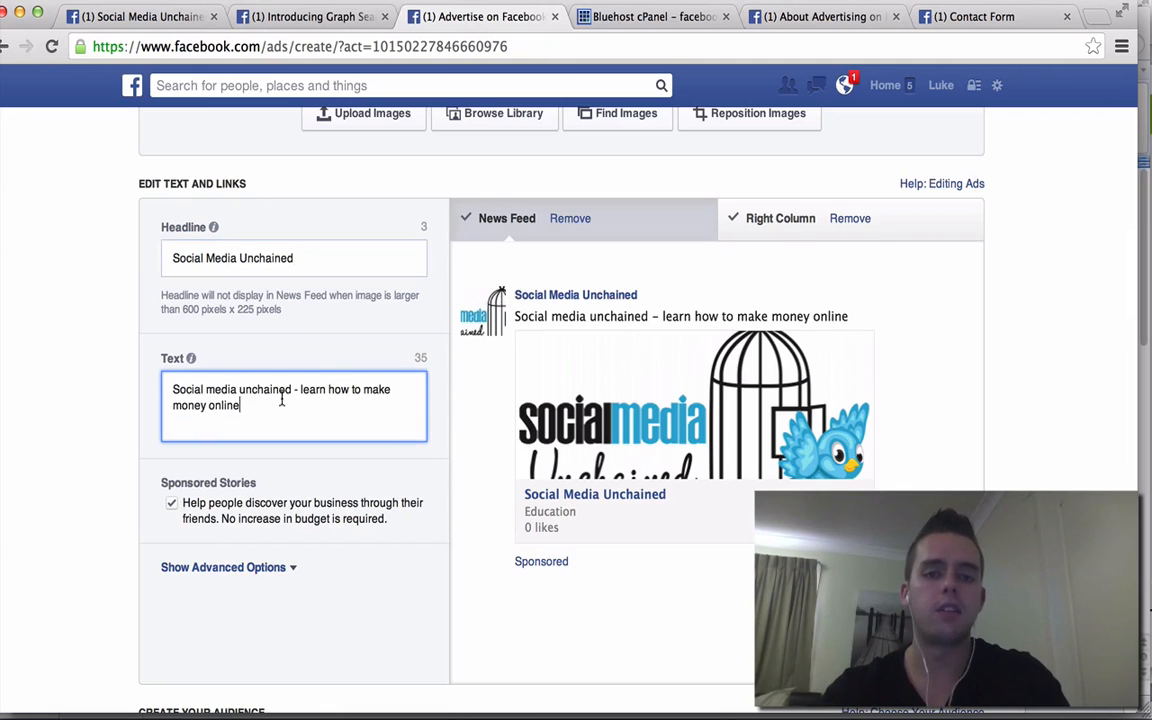
pyautogui.press('super+a')
pyautogui.press('BackSpace')
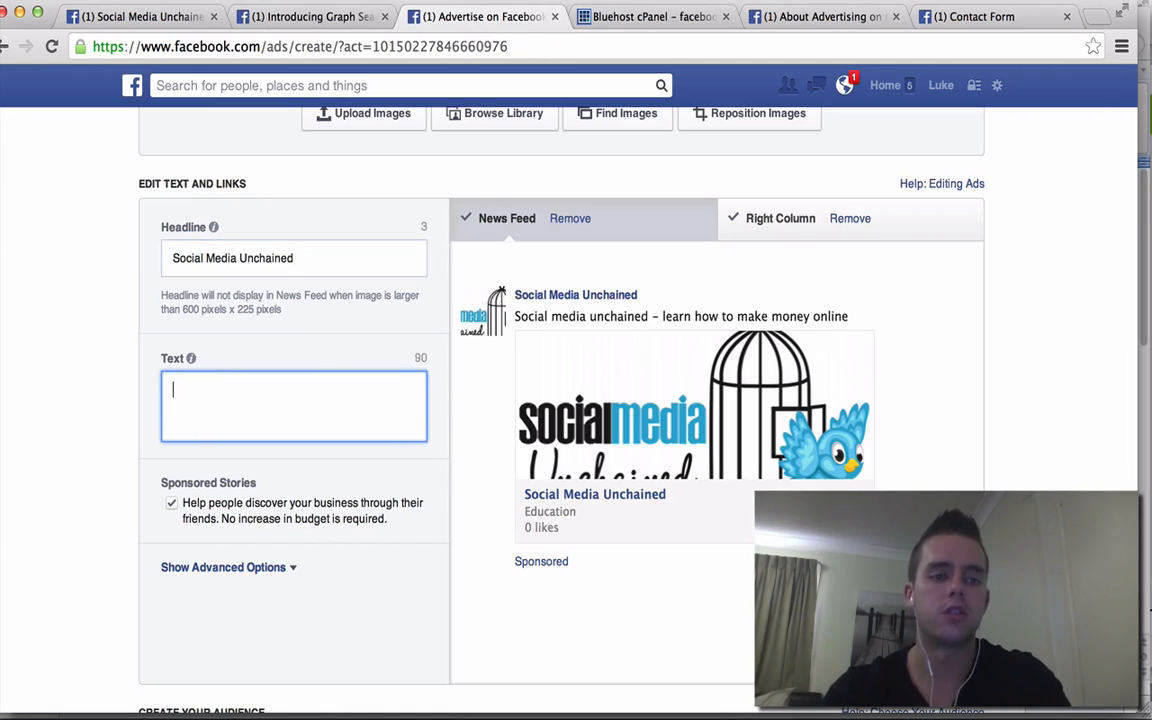
pyautogui.write('Social Media U')
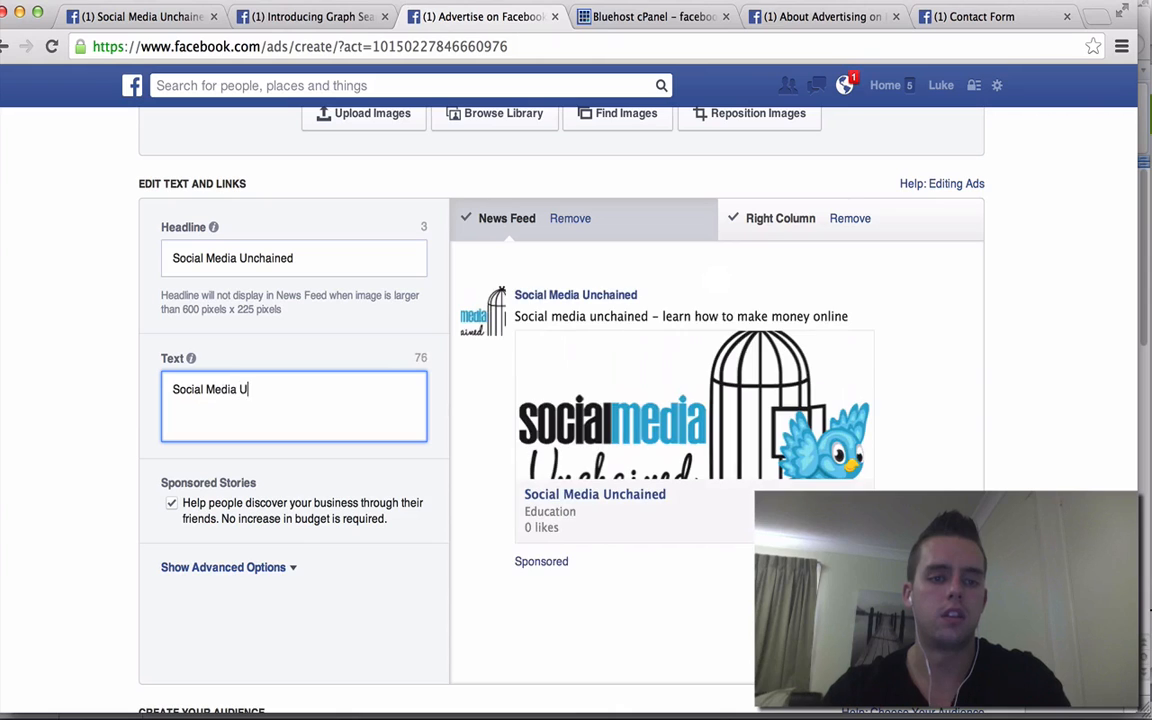
pyautogui.write('nchained')
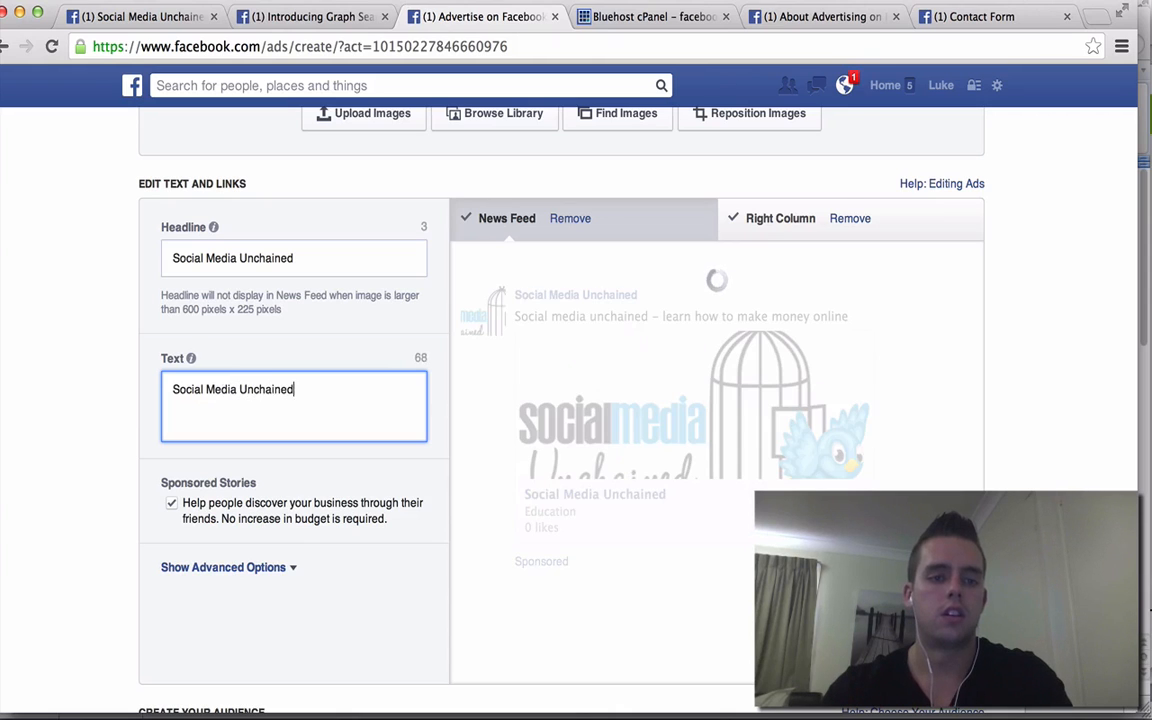
pyautogui.write(' - Learn how to ')
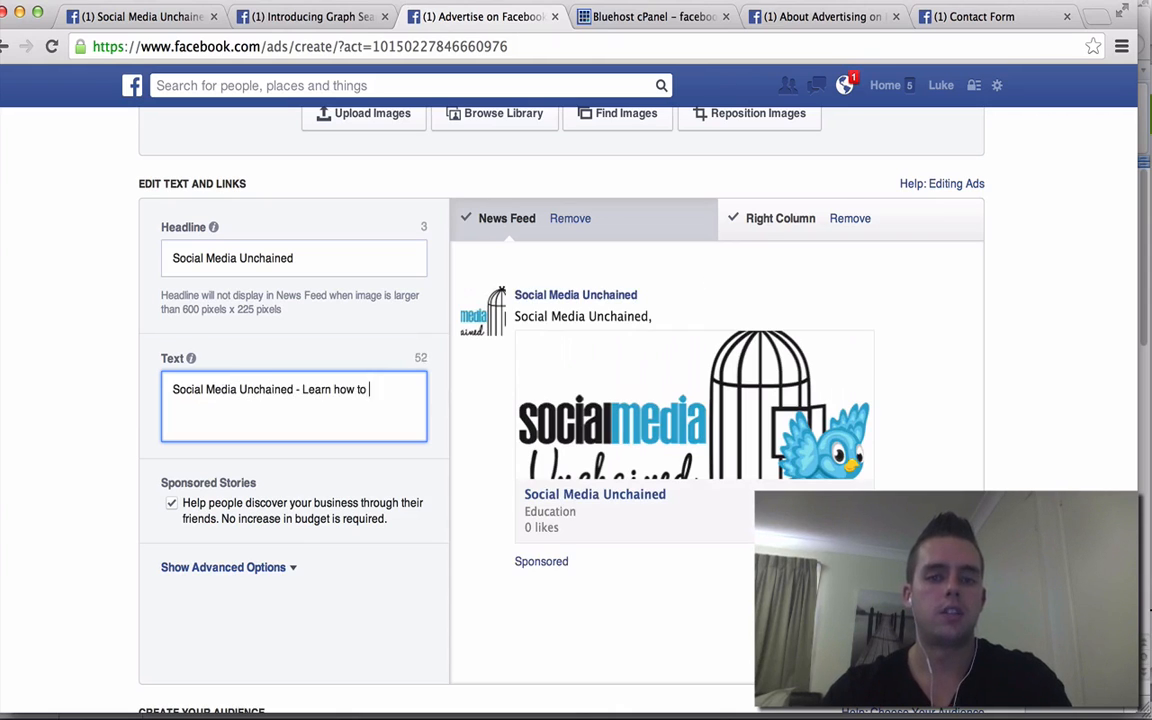
pyautogui.write('make money using')
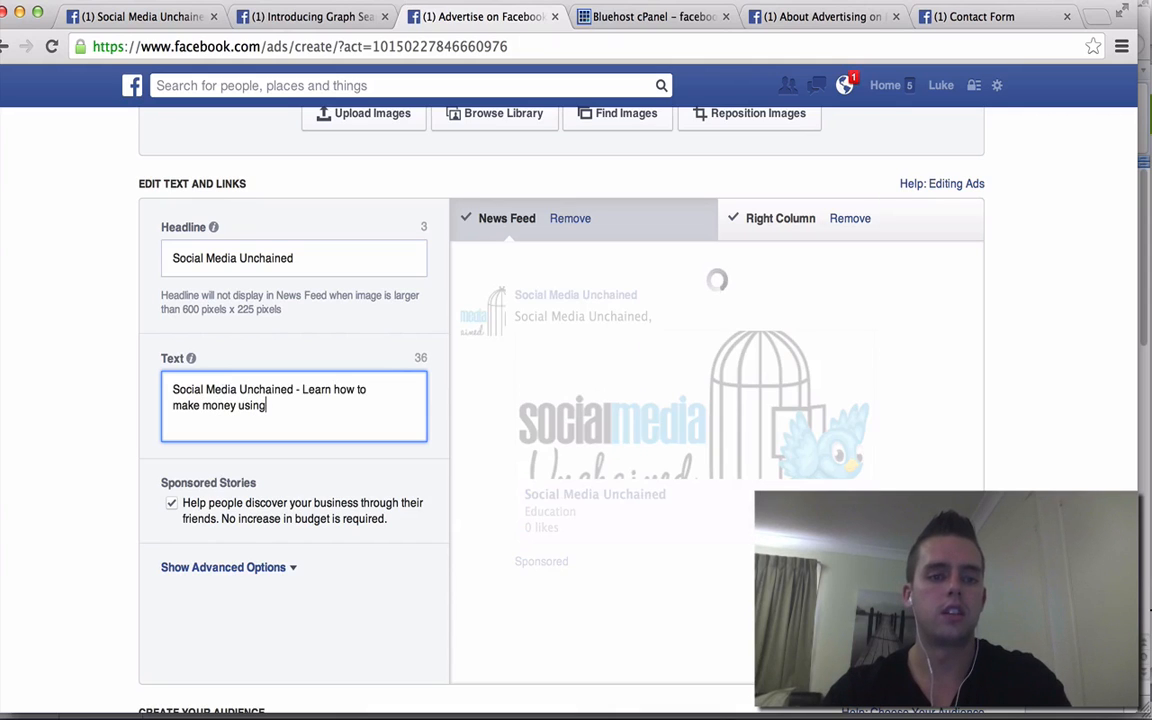
pyautogui.write(' FA')
pyautogui.press('BackSpace')
pyautogui.press('BackSpace')
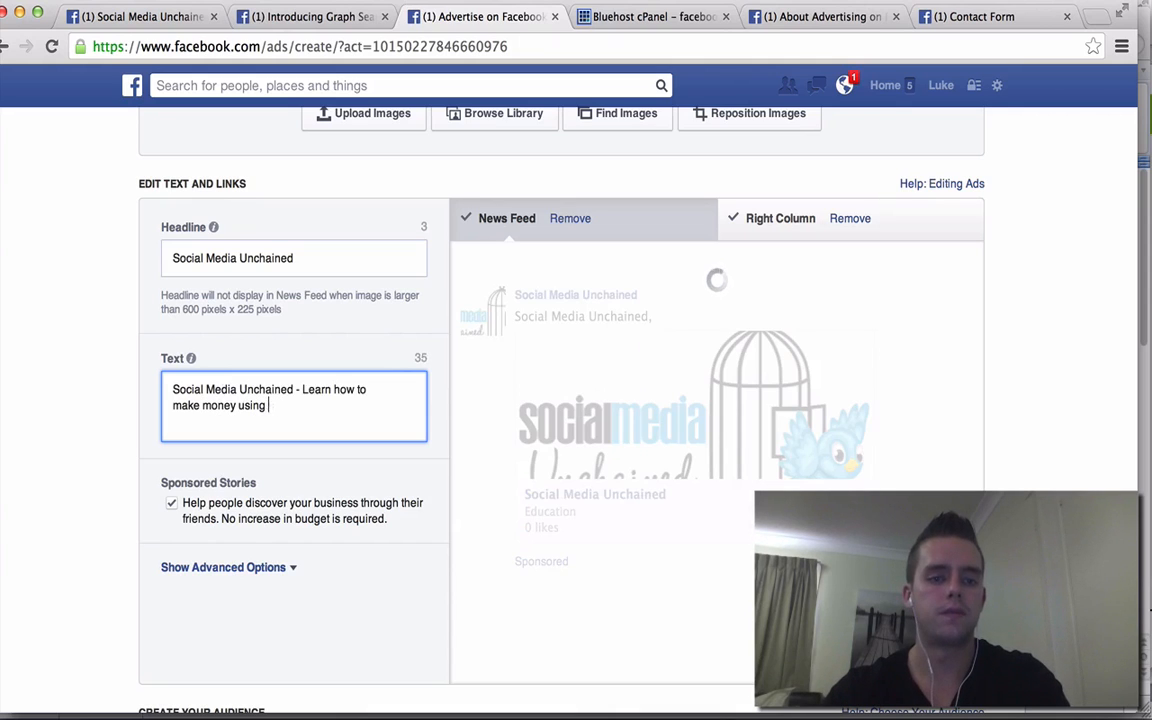
pyautogui.write('Face')
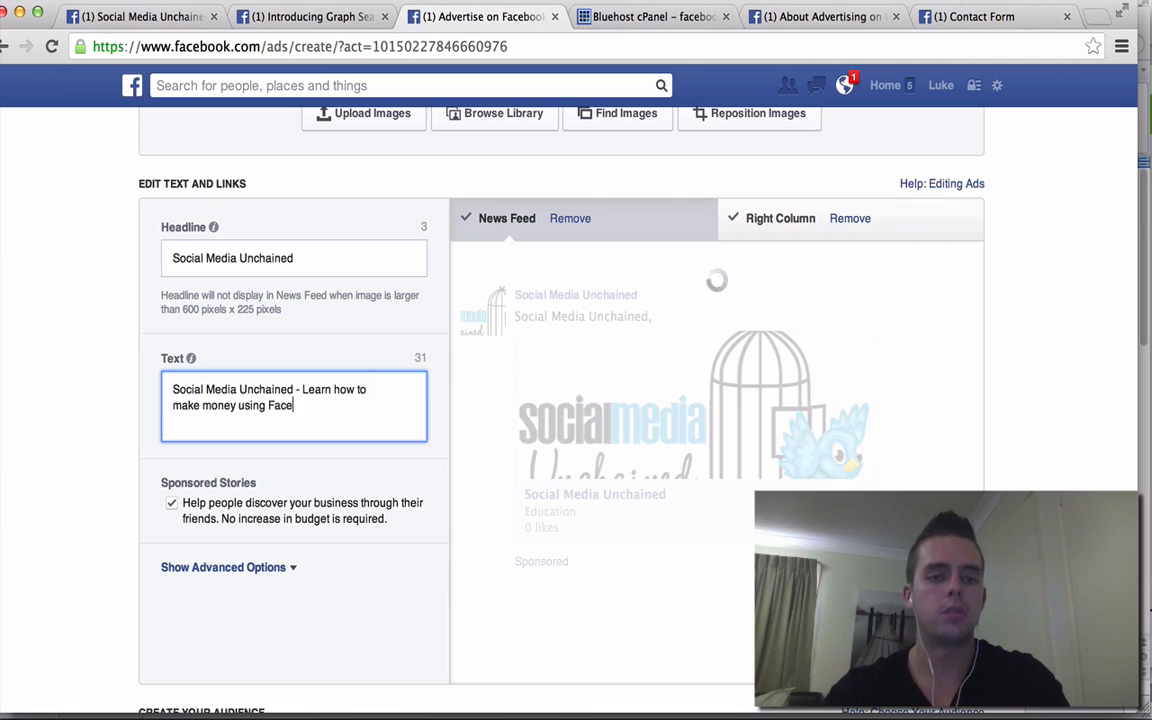
pyautogui.write('book, Instagra')
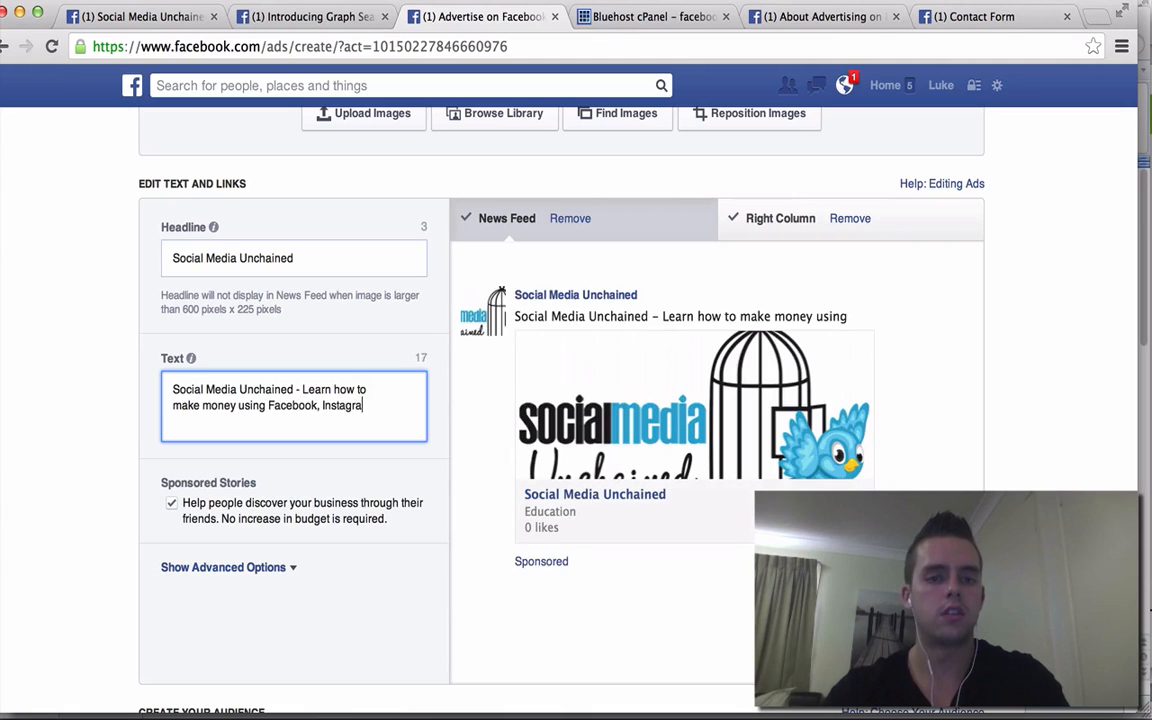
pyautogui.write('m, Youtube')
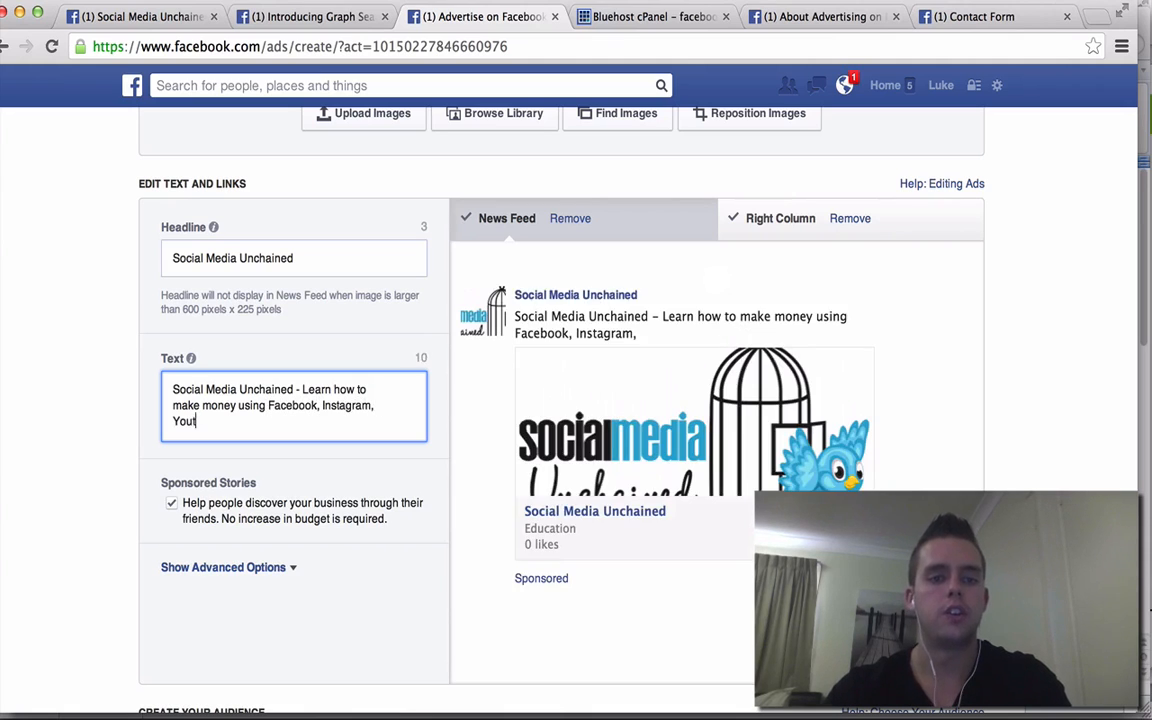
pyautogui.press('BackSpace')
pyautogui.press('BackSpace')
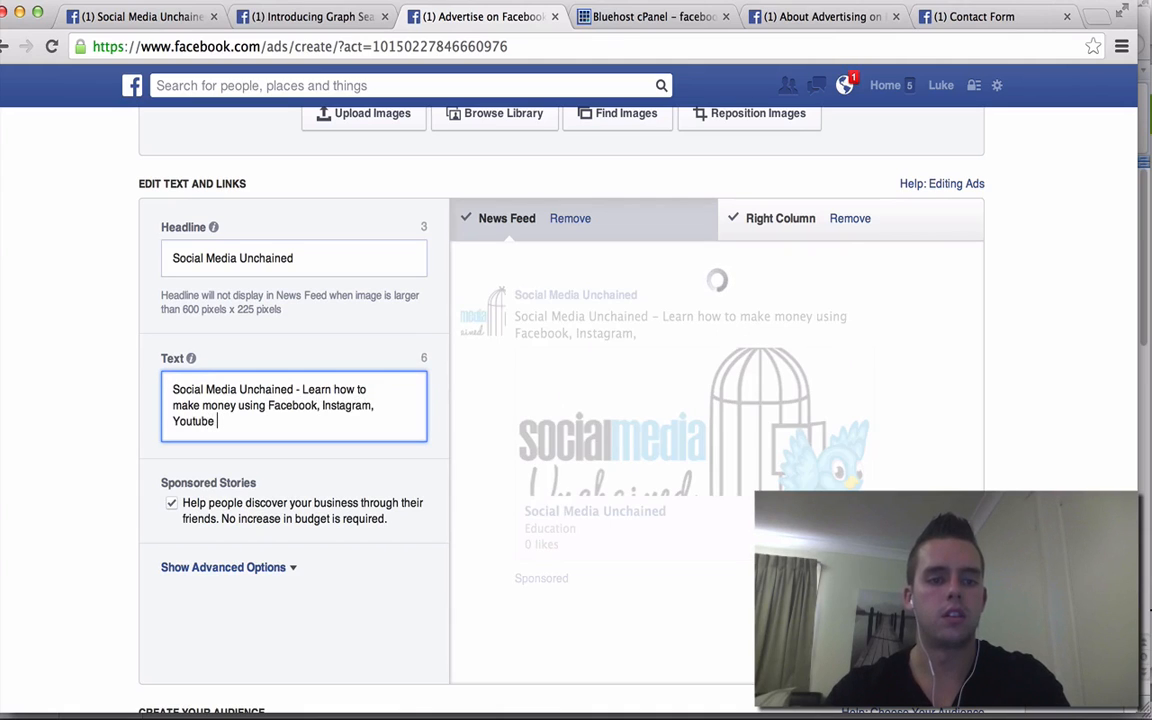
pyautogui.press('BackSpace')
pyautogui.press('BackSpace')
pyautogui.press('BackSpace')
pyautogui.press('BackSpace')
pyautogui.press('BackSpace')
pyautogui.press('BackSpace')
pyautogui.press('BackSpace')
pyautogui.press('BackSpace')
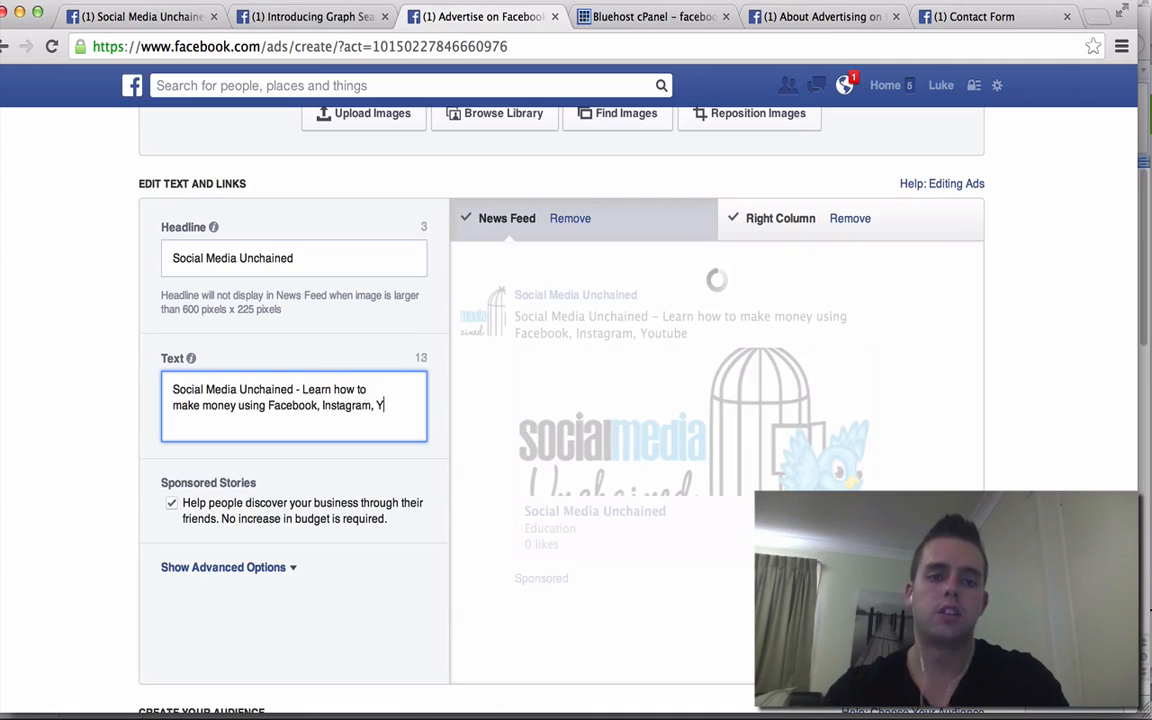
pyautogui.write('and Youtube')
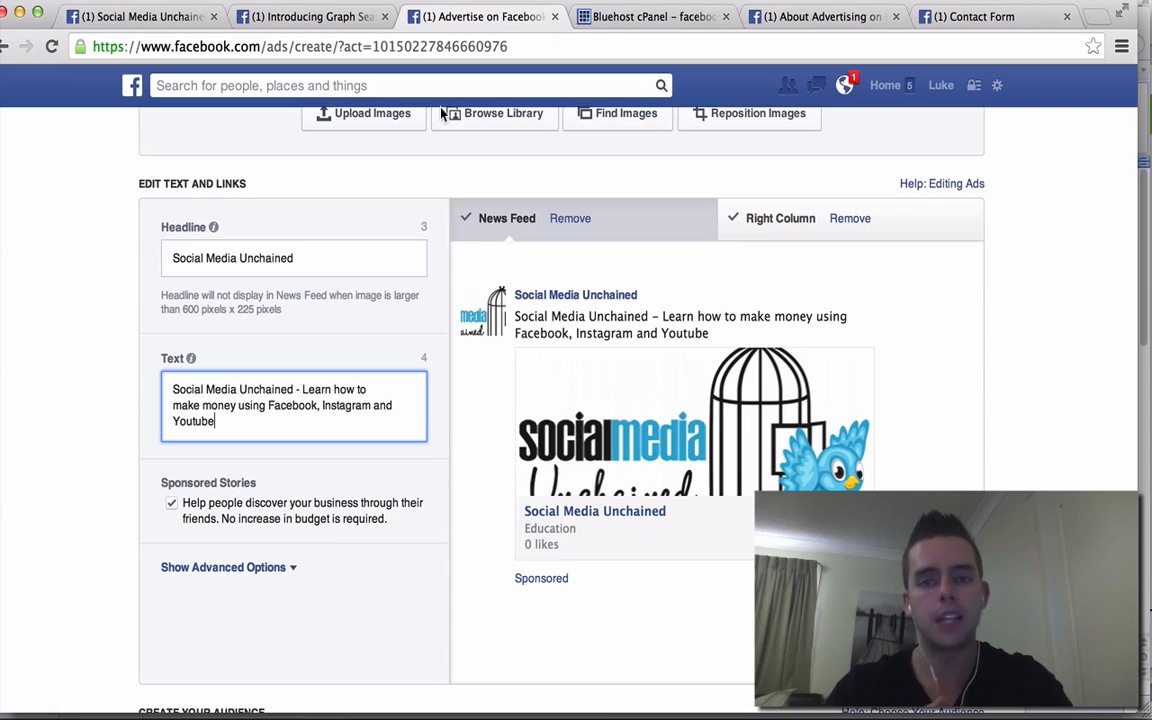
# - Preview the Social Media Unchained ad in its Right Column placement
pyautogui.click(793, 229)
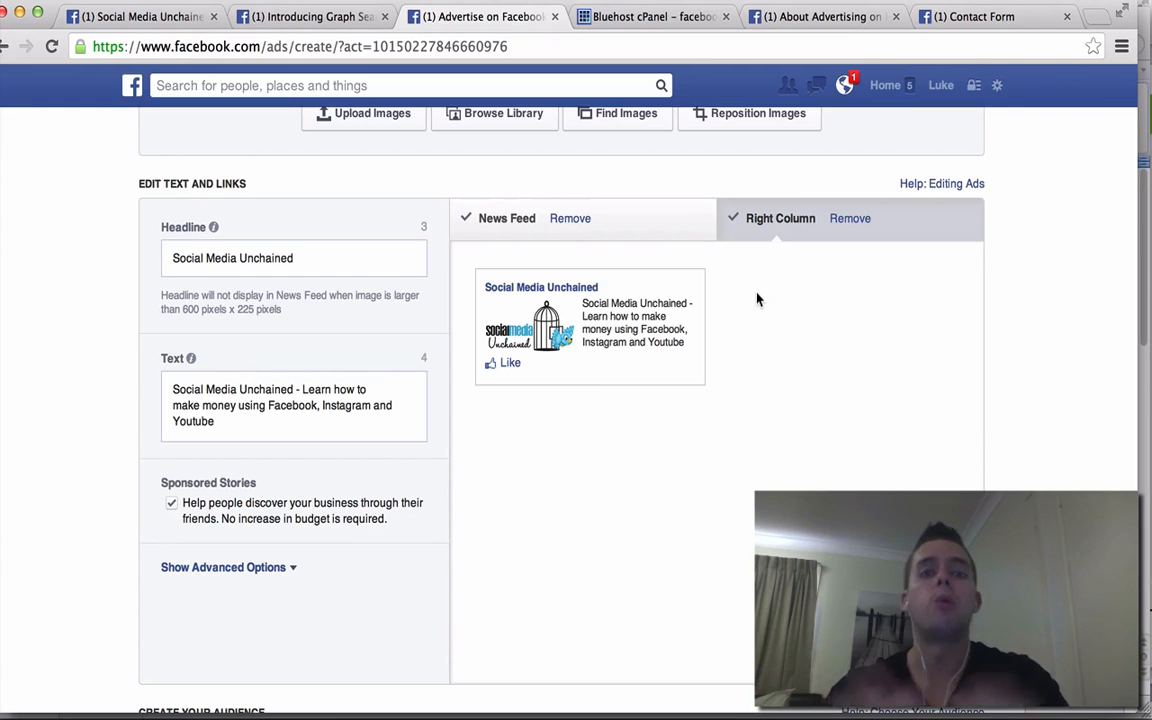
pyautogui.scroll(-1, 1060, 343)
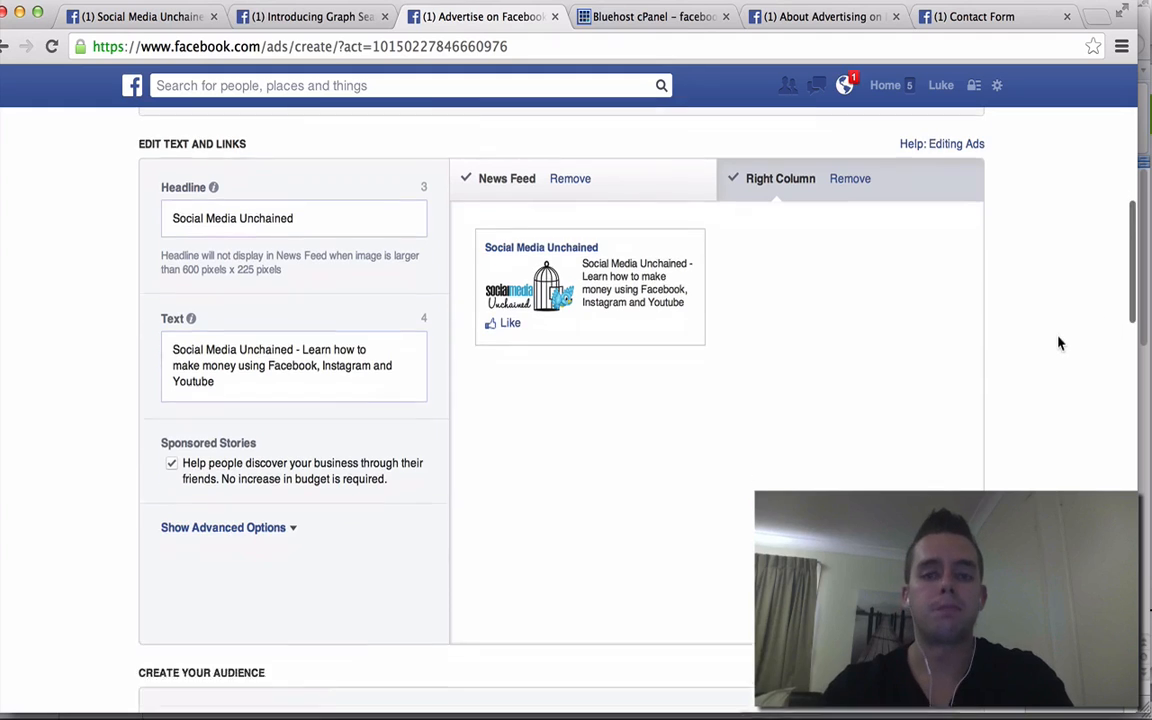
pyautogui.scroll(-10, 1060, 343)
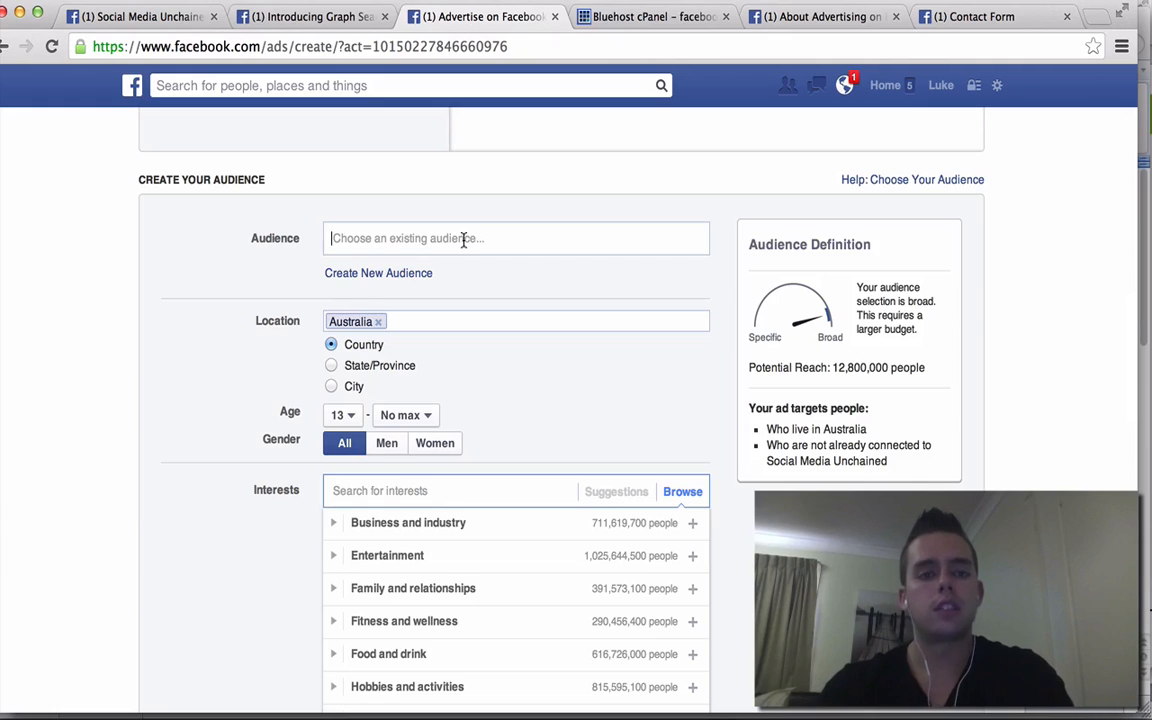
pyautogui.click(460, 240)
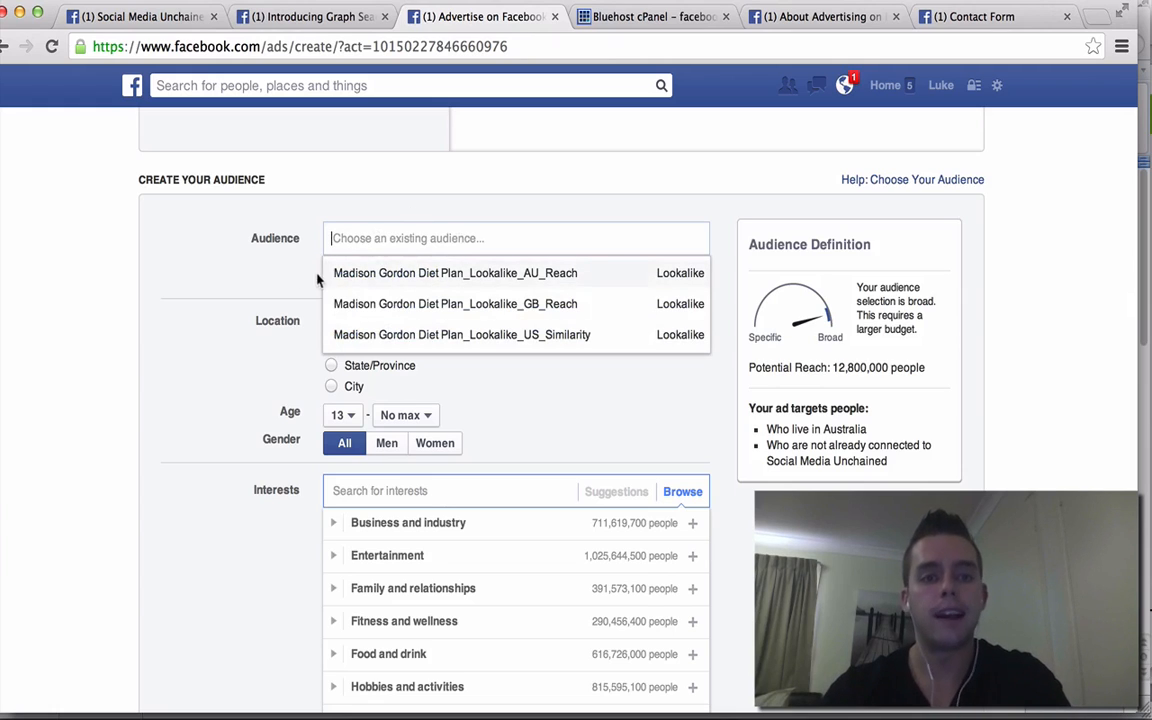
pyautogui.click(289, 270)
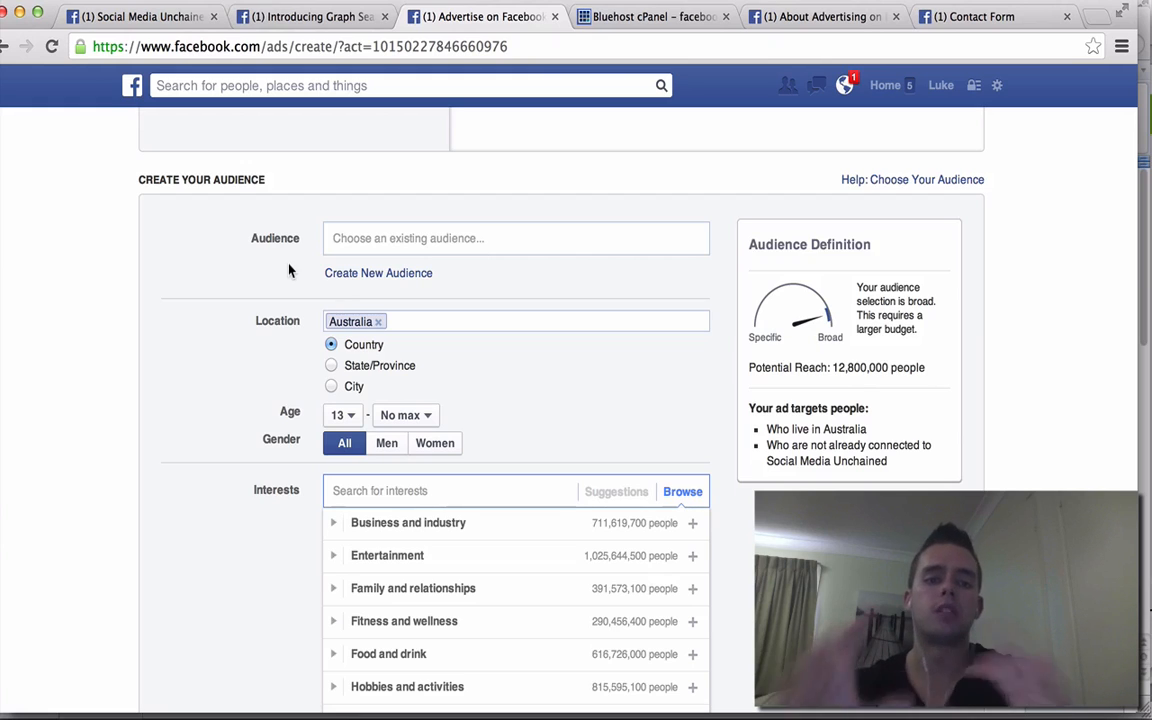
# - Replace Australia with United States as the target location
pyautogui.click(378, 321)
pyautogui.write('unit')
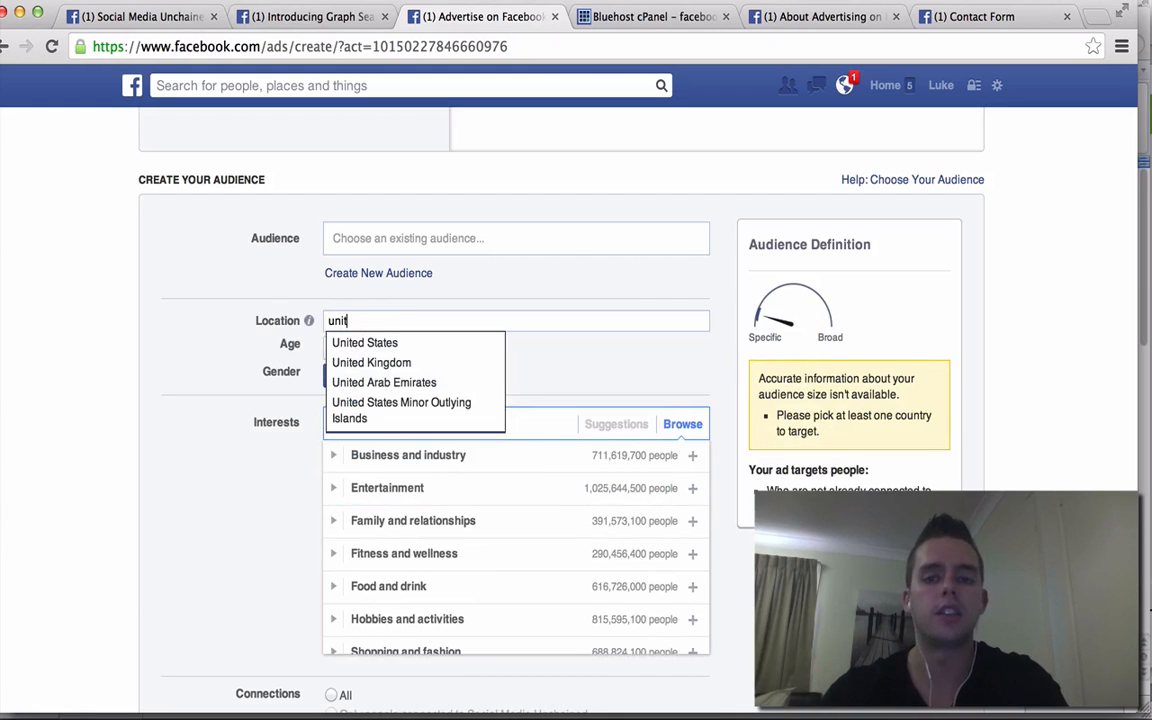
pyautogui.write('ed sta')
pyautogui.click(375, 350)
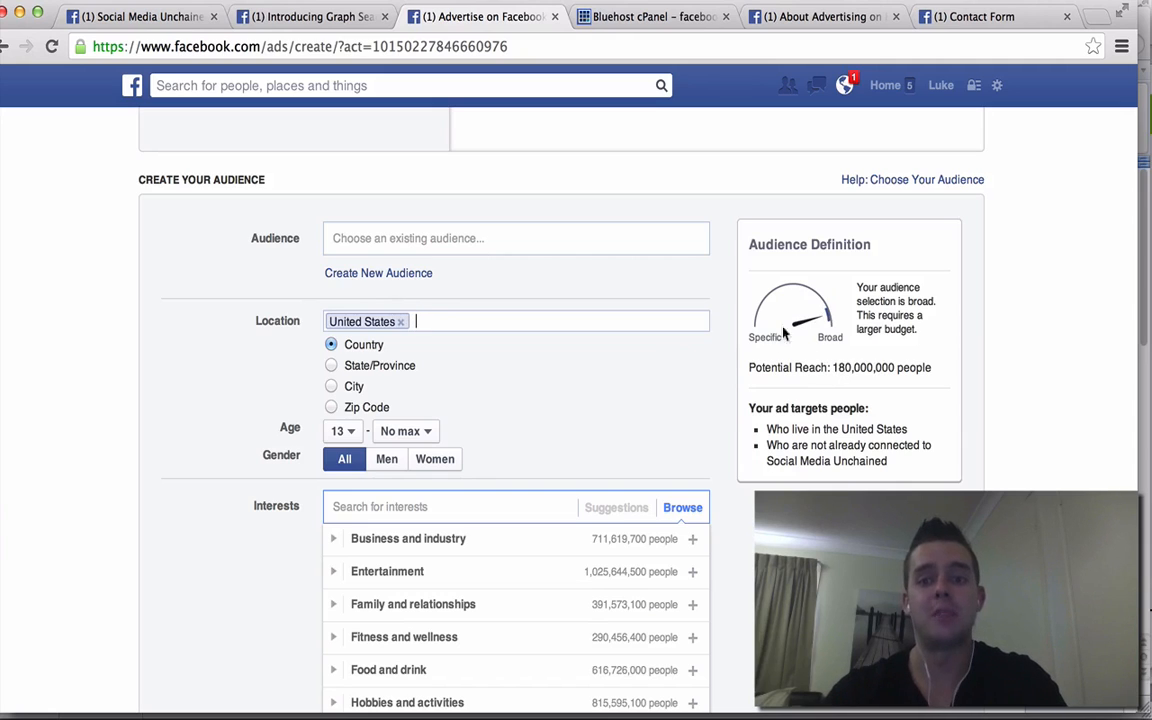
# - Set the audience age range to 33–42 and target men only
pyautogui.click(343, 431)
pyautogui.scroll(-4, 350, 300)
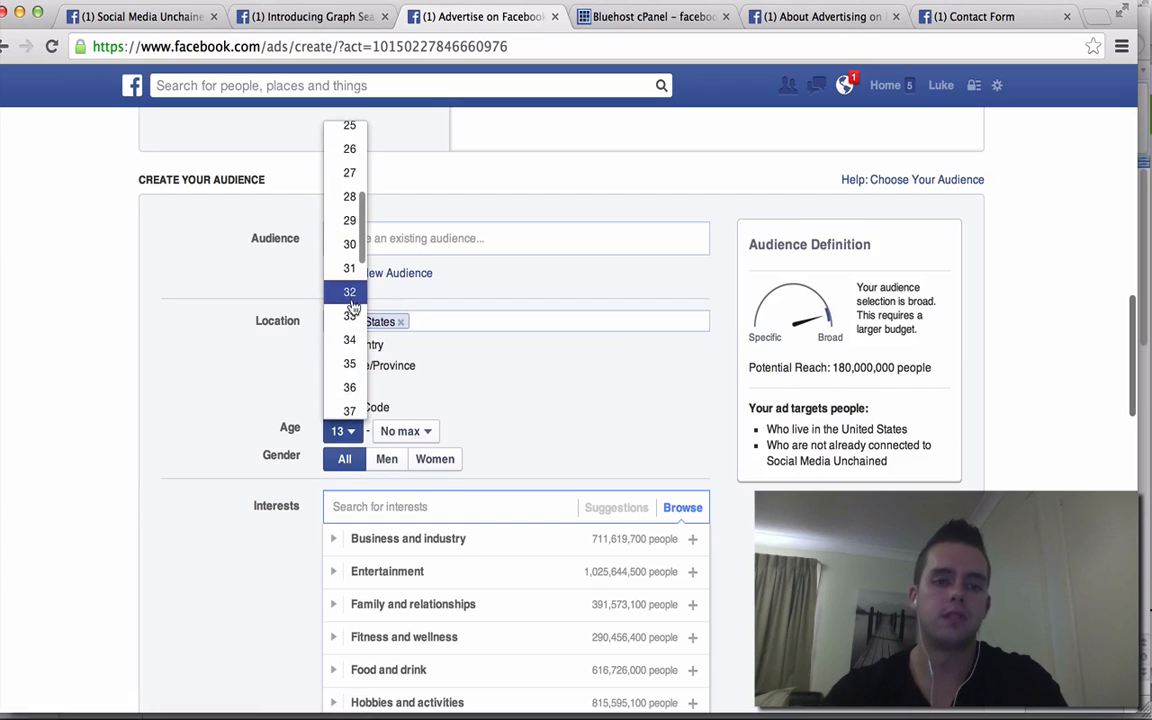
pyautogui.click(340, 314)
pyautogui.click(398, 430)
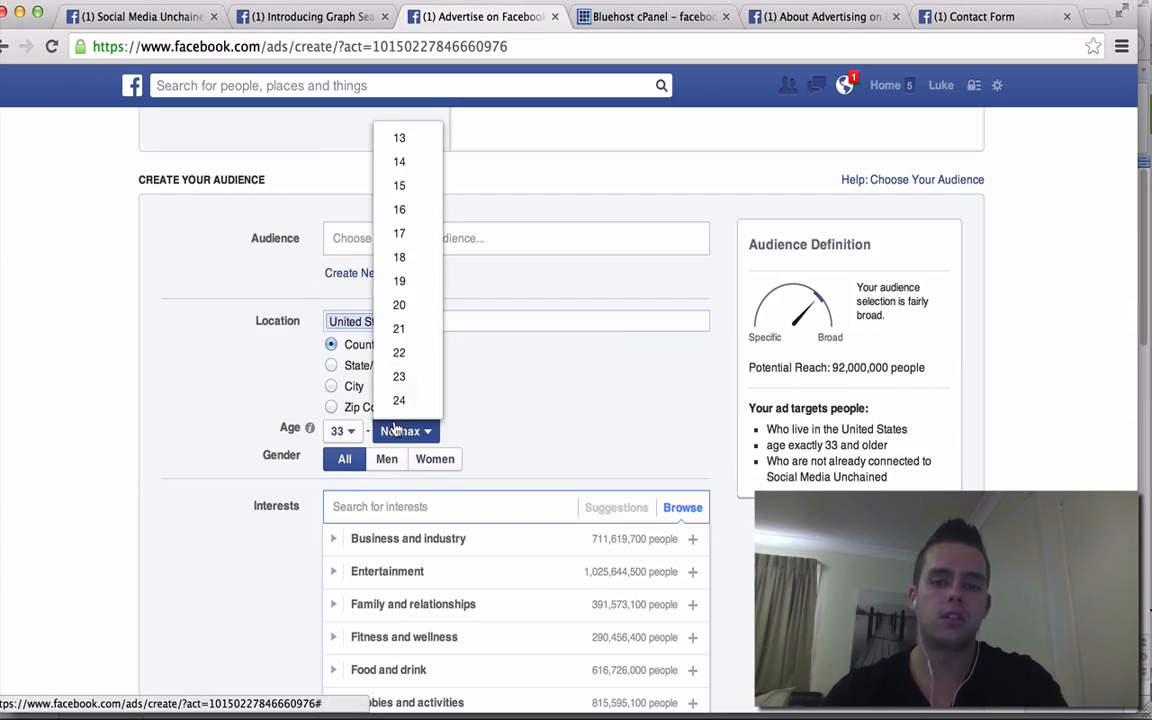
pyautogui.scroll(-4, 397, 356)
pyautogui.scroll(-2, 397, 355)
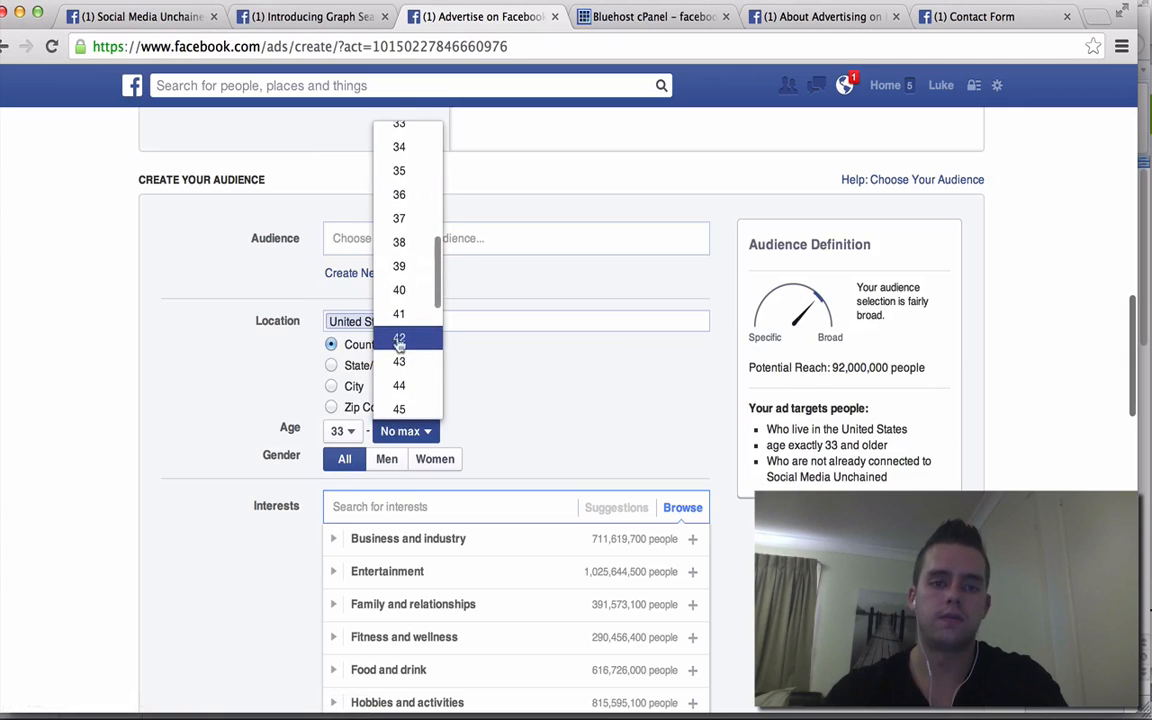
pyautogui.click(399, 334)
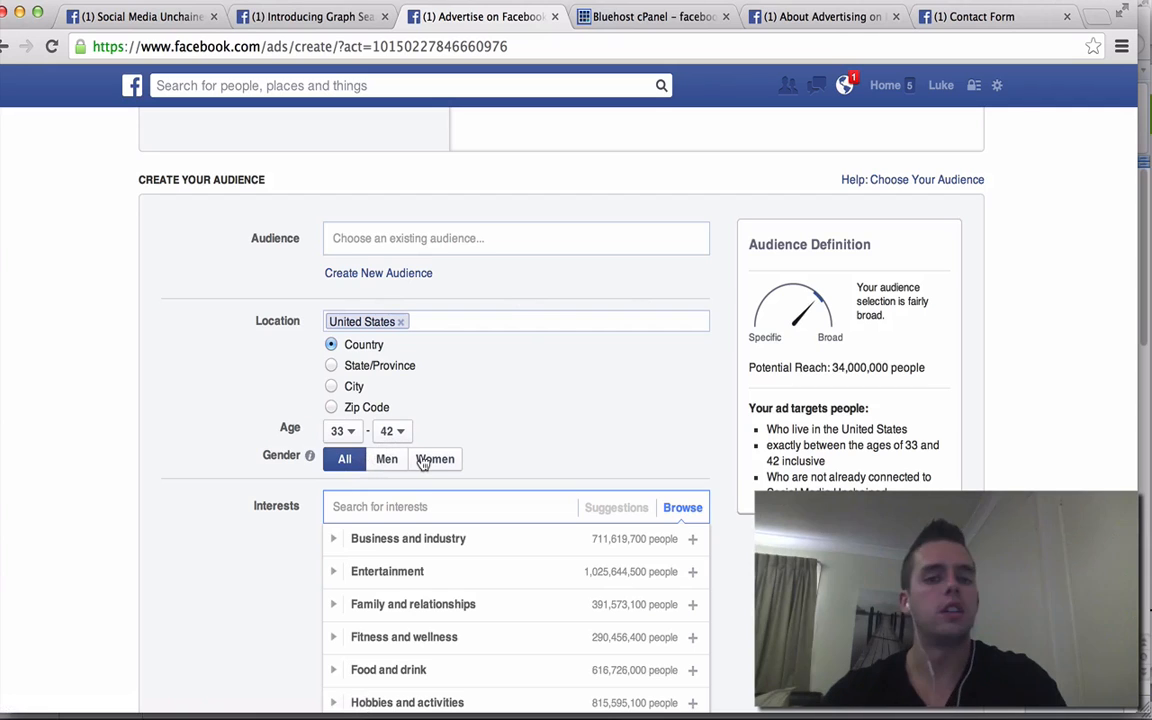
pyautogui.click(388, 462)
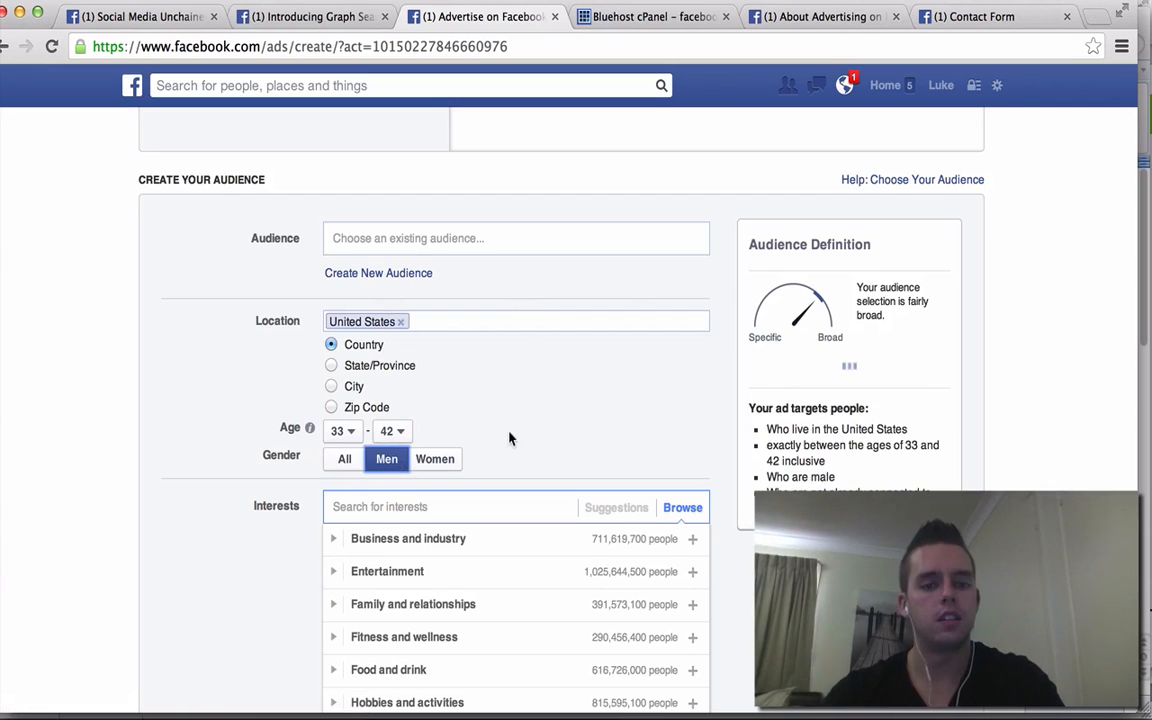
pyautogui.scroll(-2, 509, 437)
pyautogui.click(496, 408)
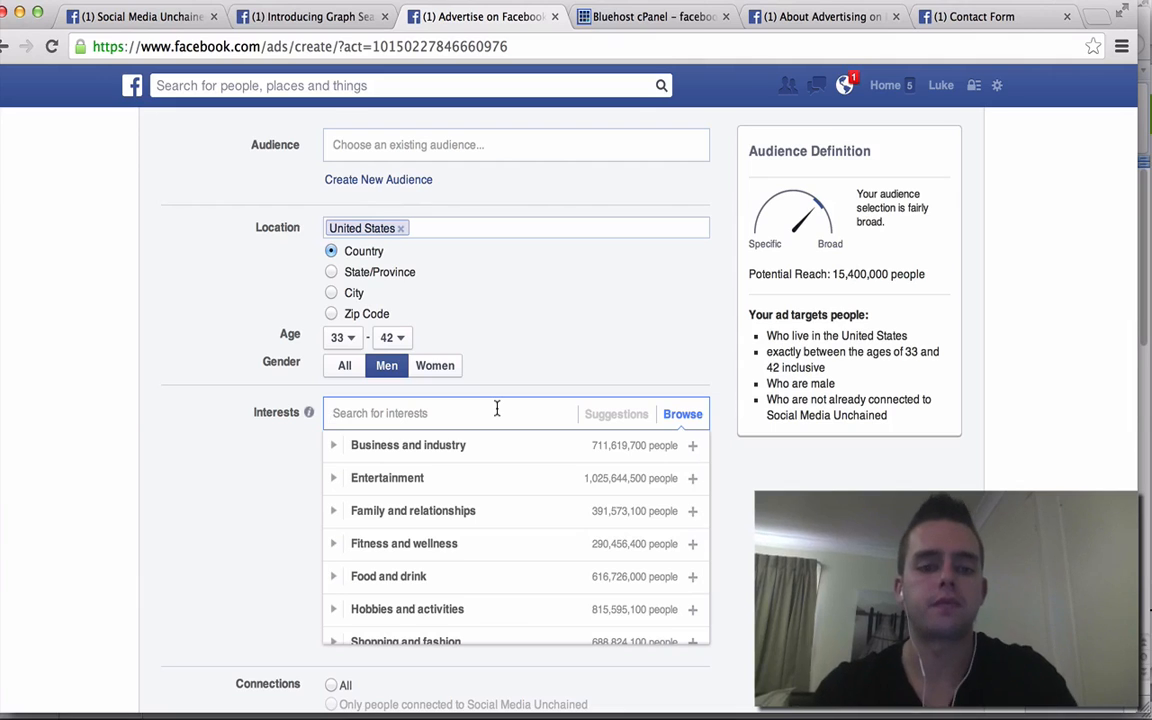
# - Add rodger federer as an interest, then add Tennis and remove it again
pyautogui.write('rod')
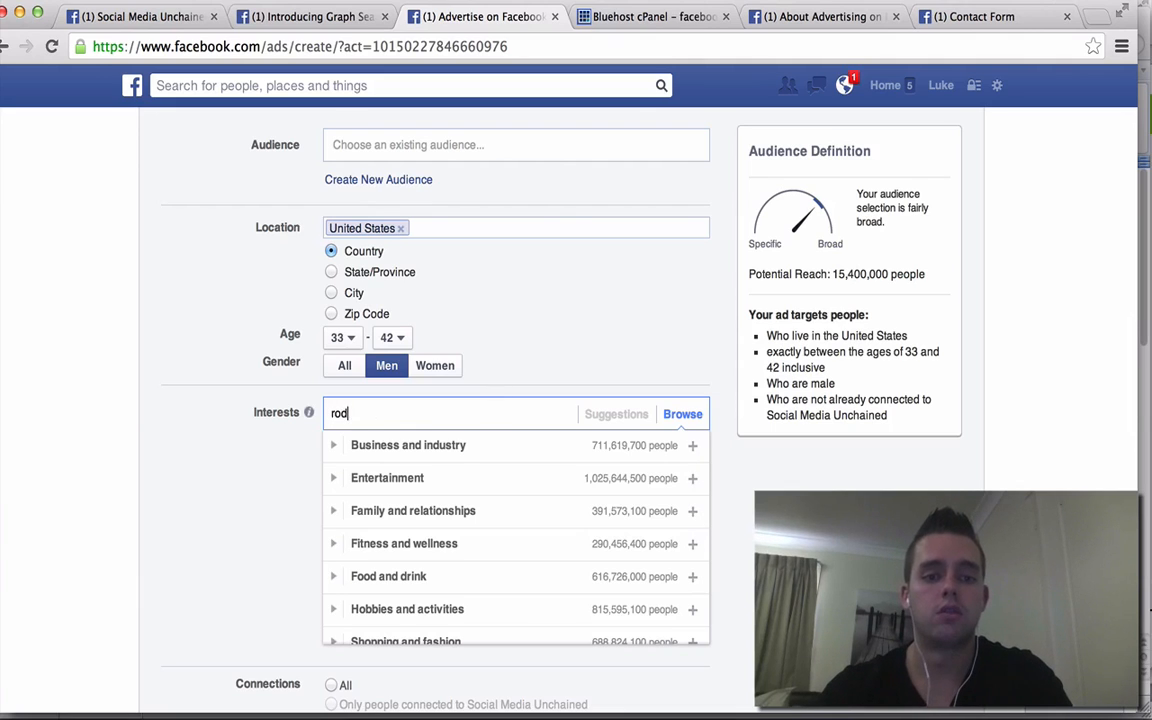
pyautogui.write('ger federer')
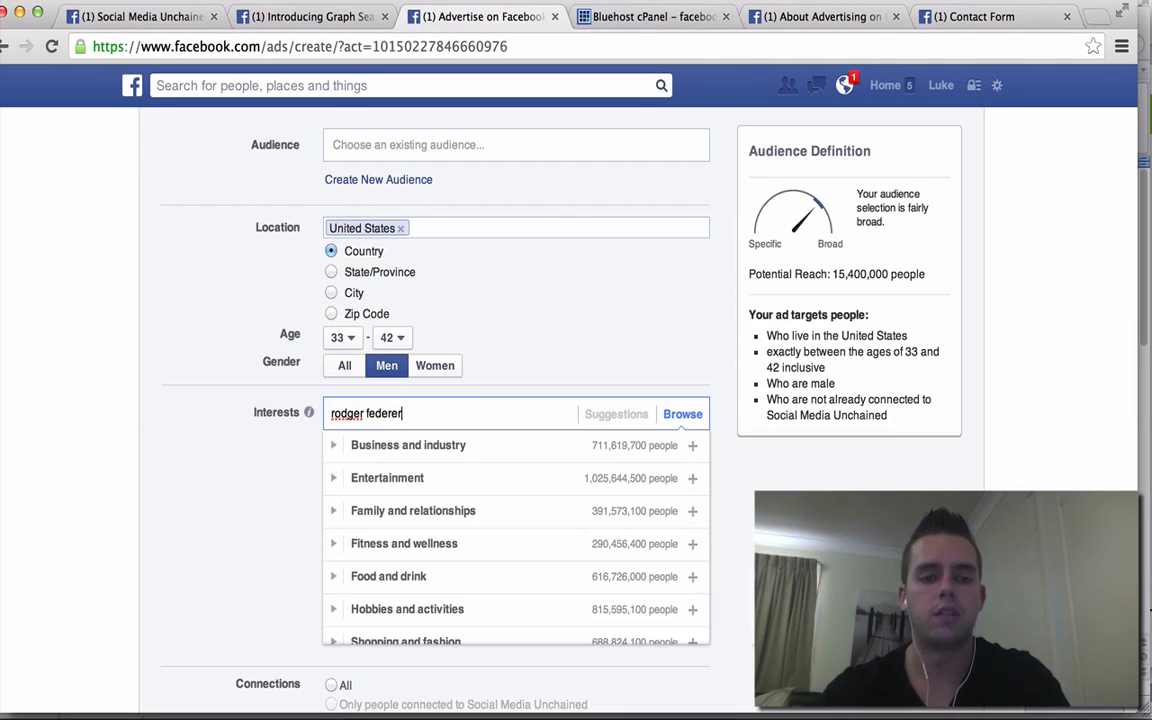
pyautogui.click(420, 451)
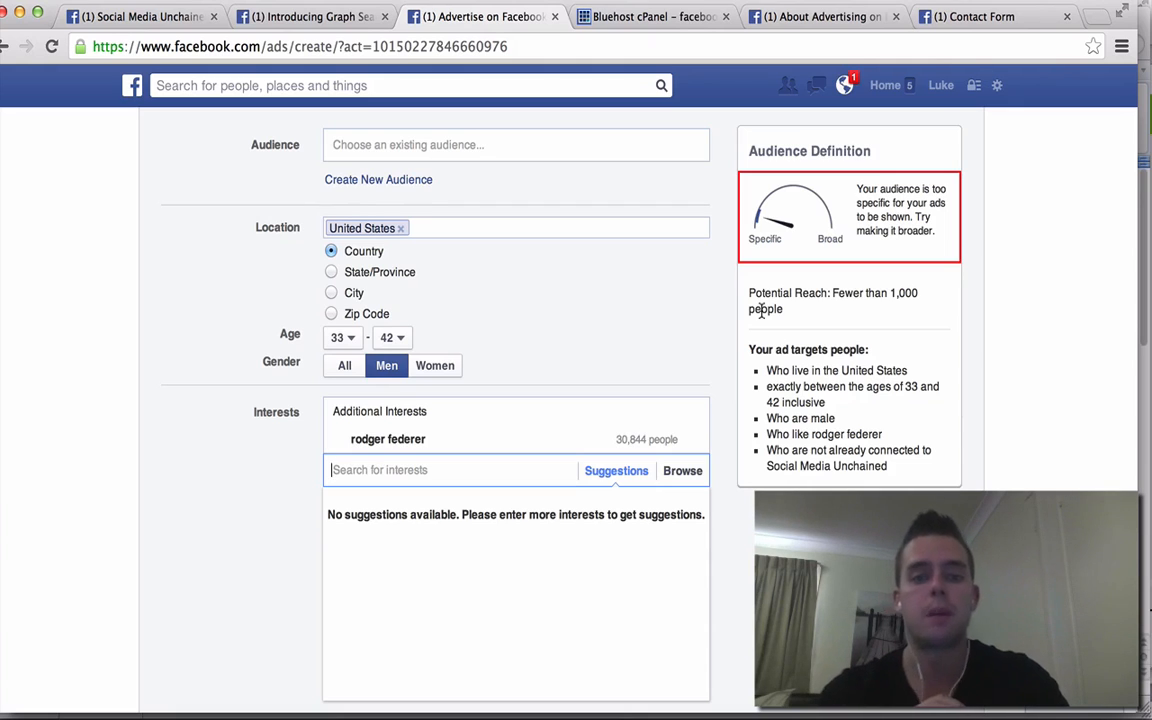
pyautogui.write('tennis')
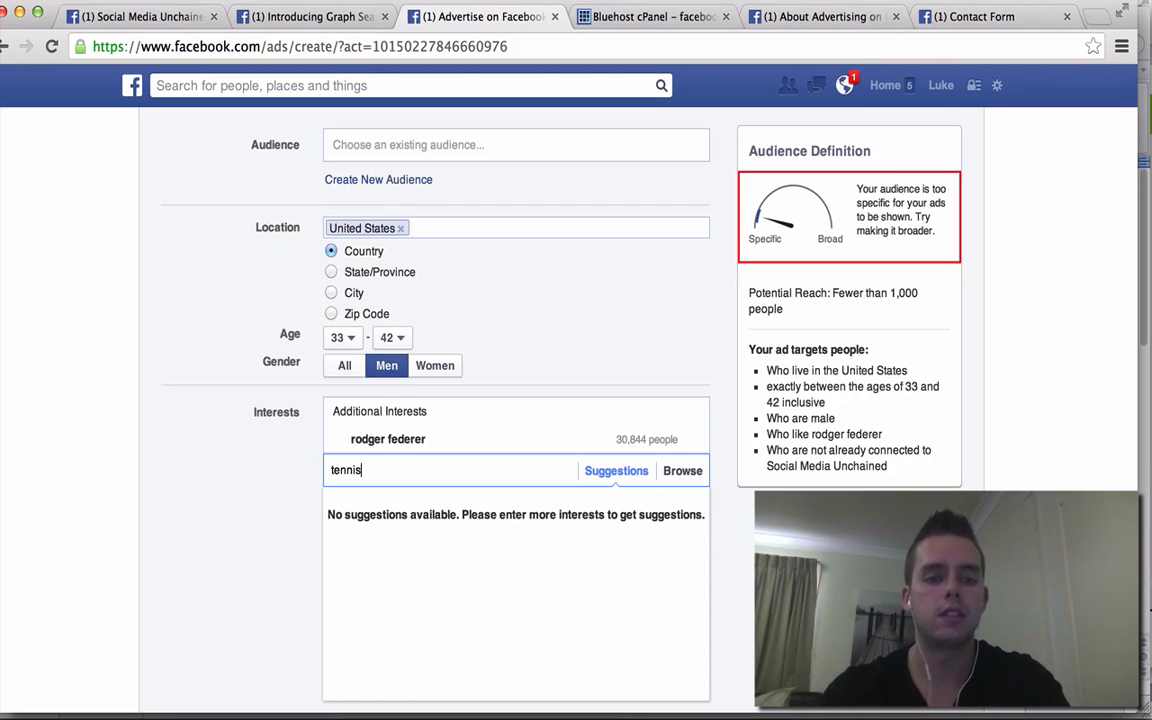
pyautogui.click(417, 503)
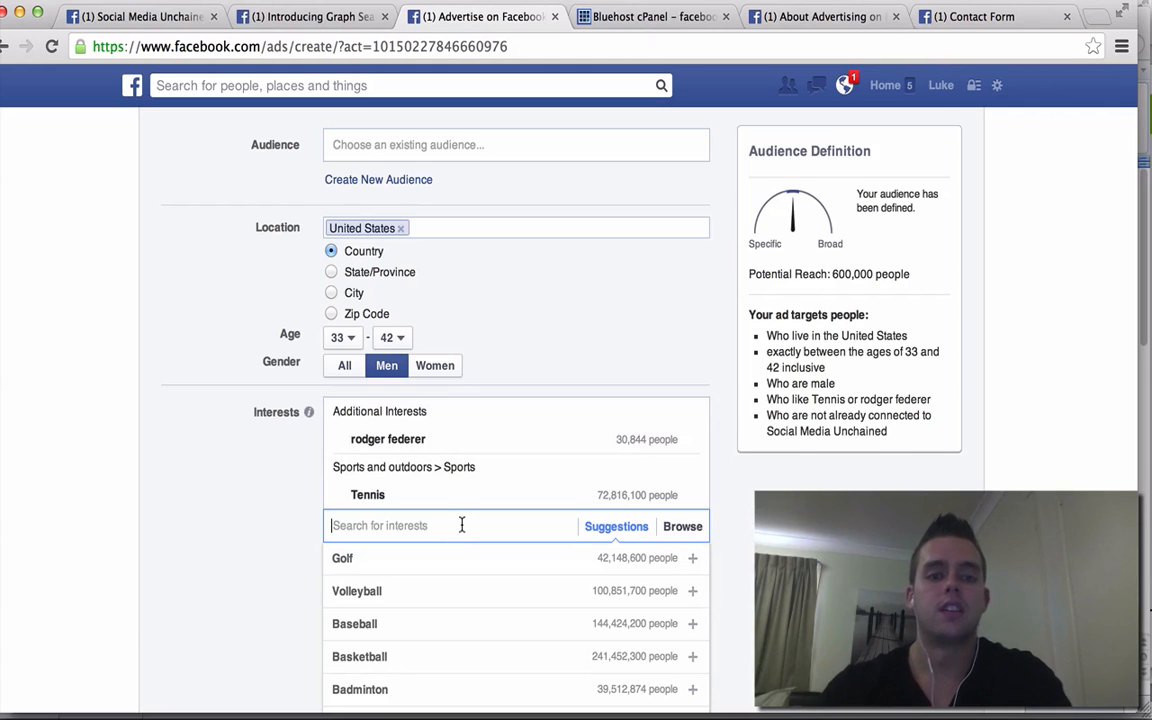
pyautogui.moveTo(407, 494)
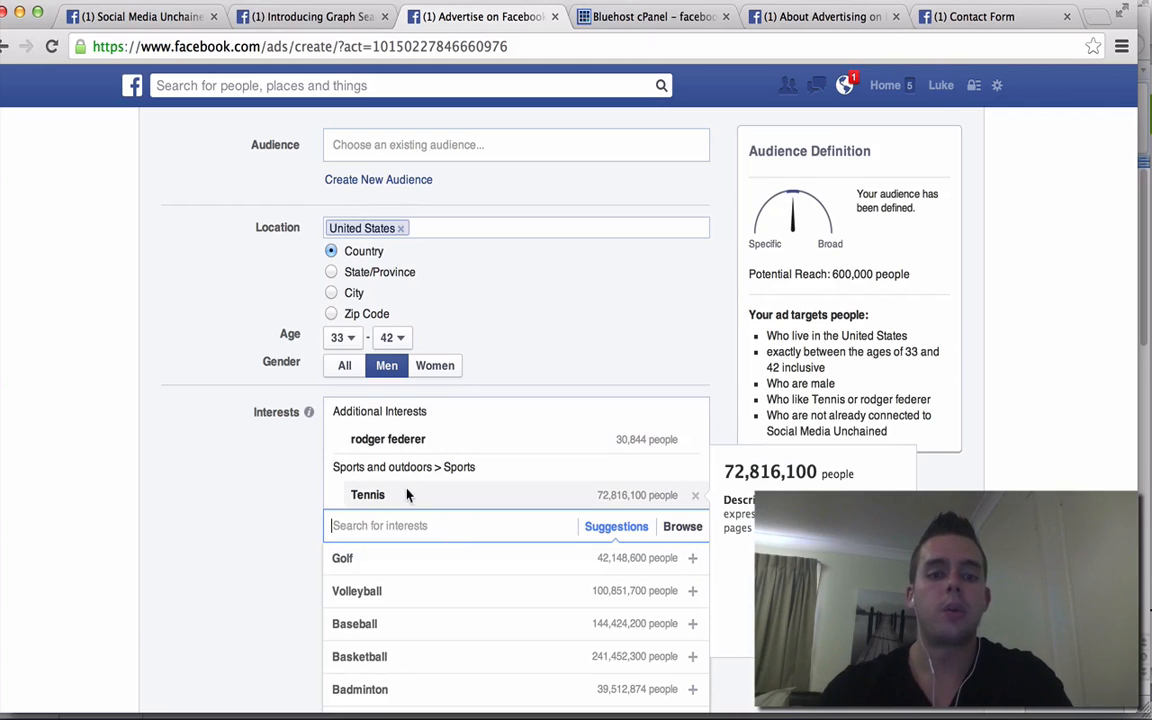
pyautogui.click(695, 495)
pyautogui.click(605, 471)
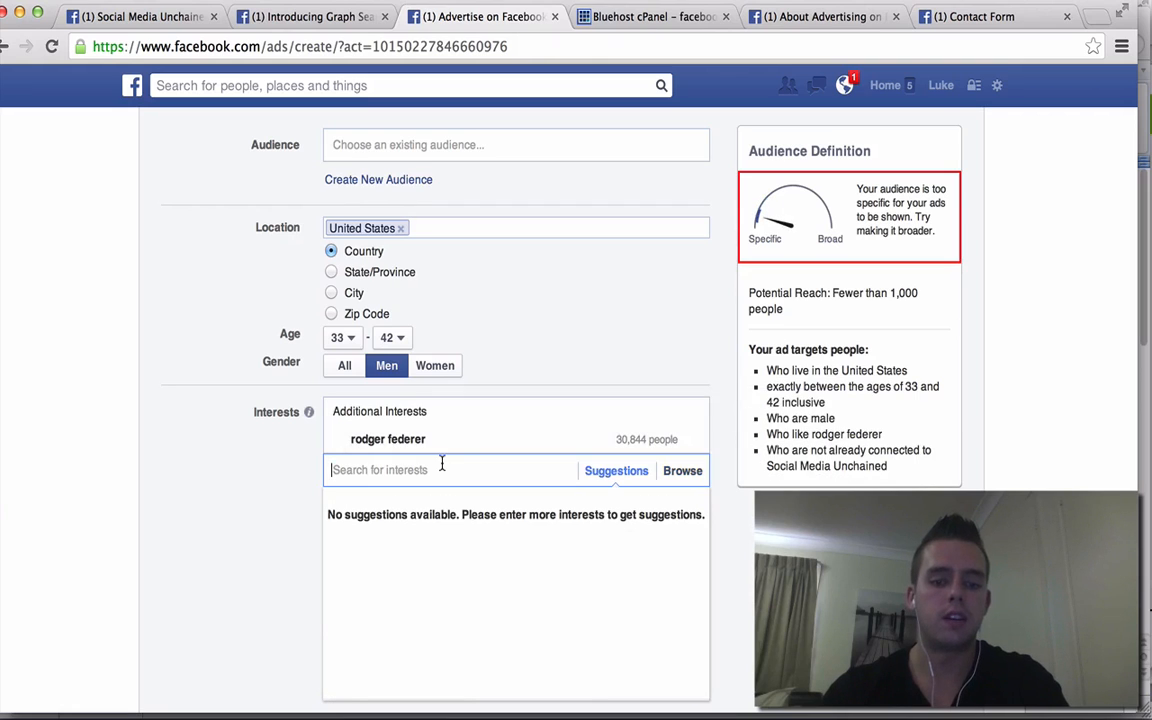
# - Add Australian Open and French Open as interests
pyautogui.click(441, 468)
pyautogui.write('austra')
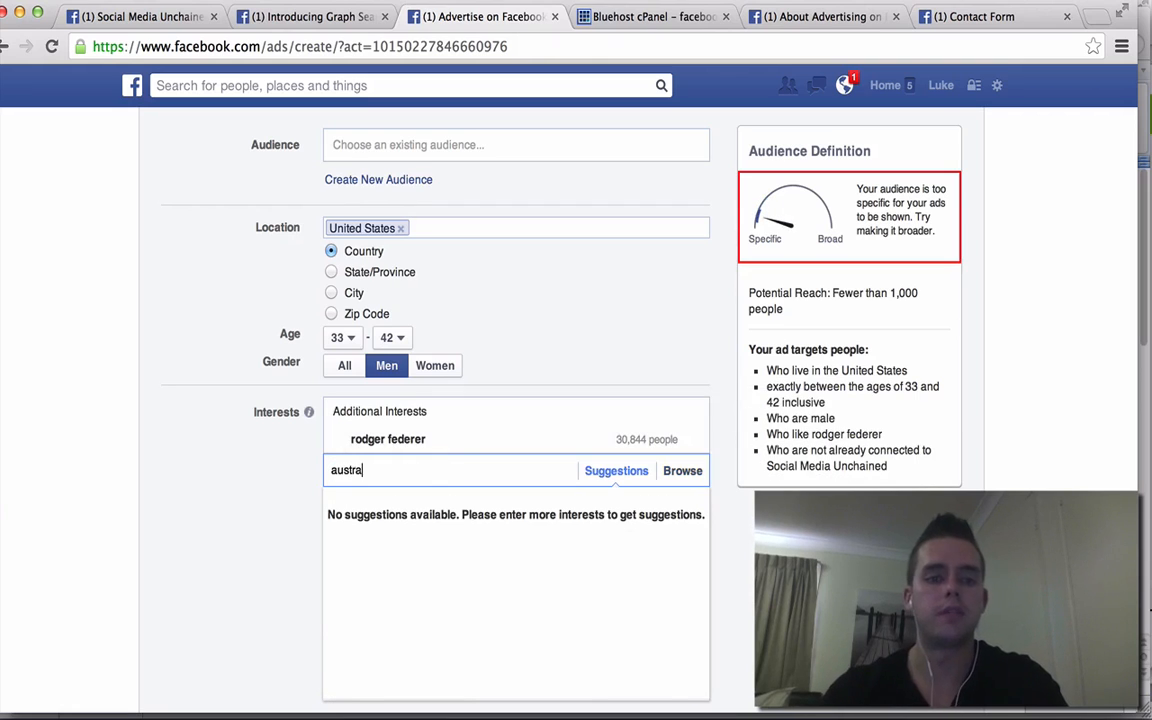
pyautogui.write('lian open')
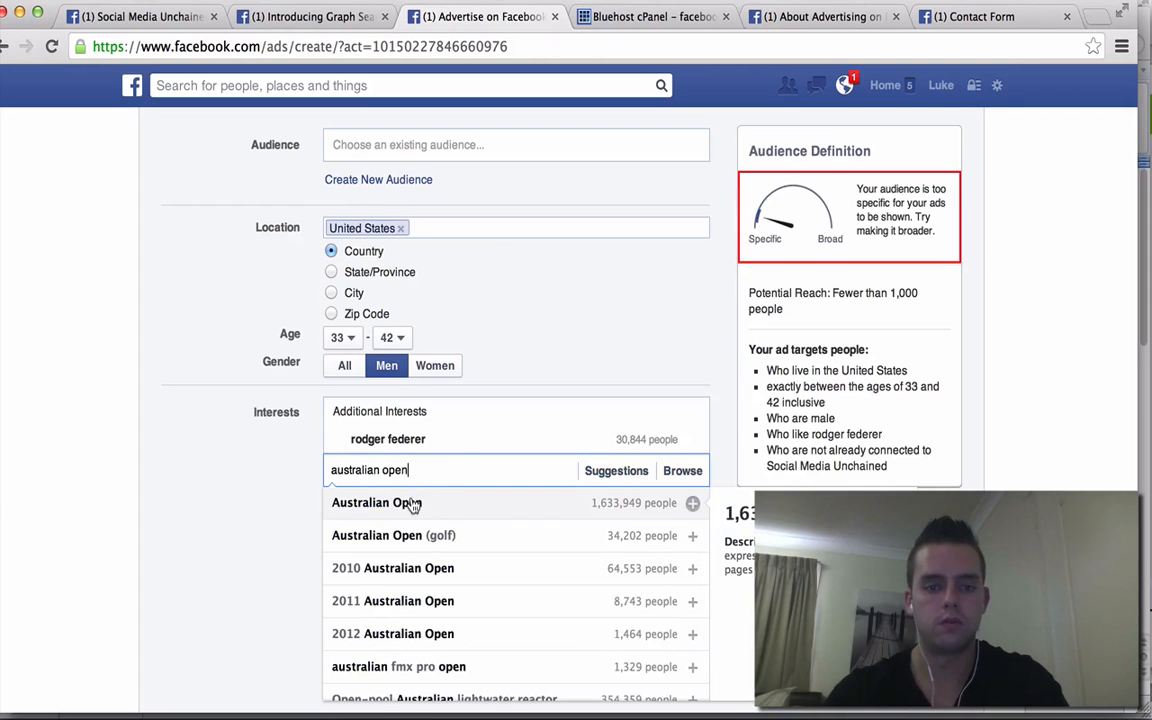
pyautogui.click(414, 504)
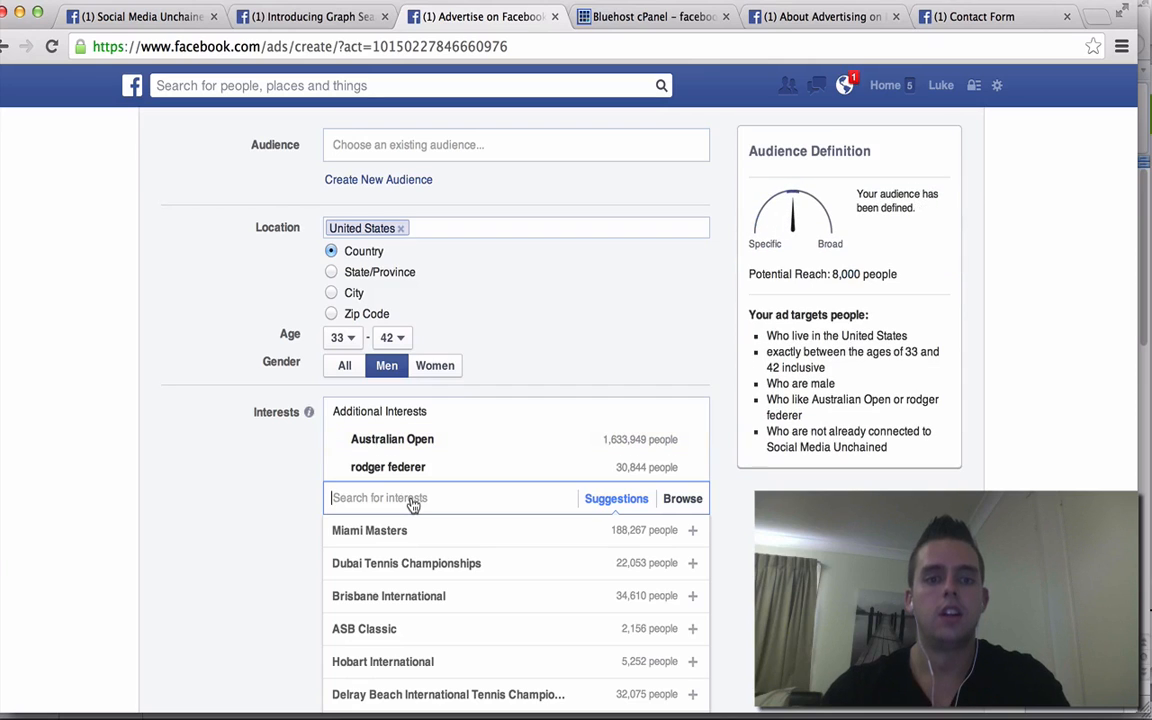
pyautogui.moveTo(494, 486)
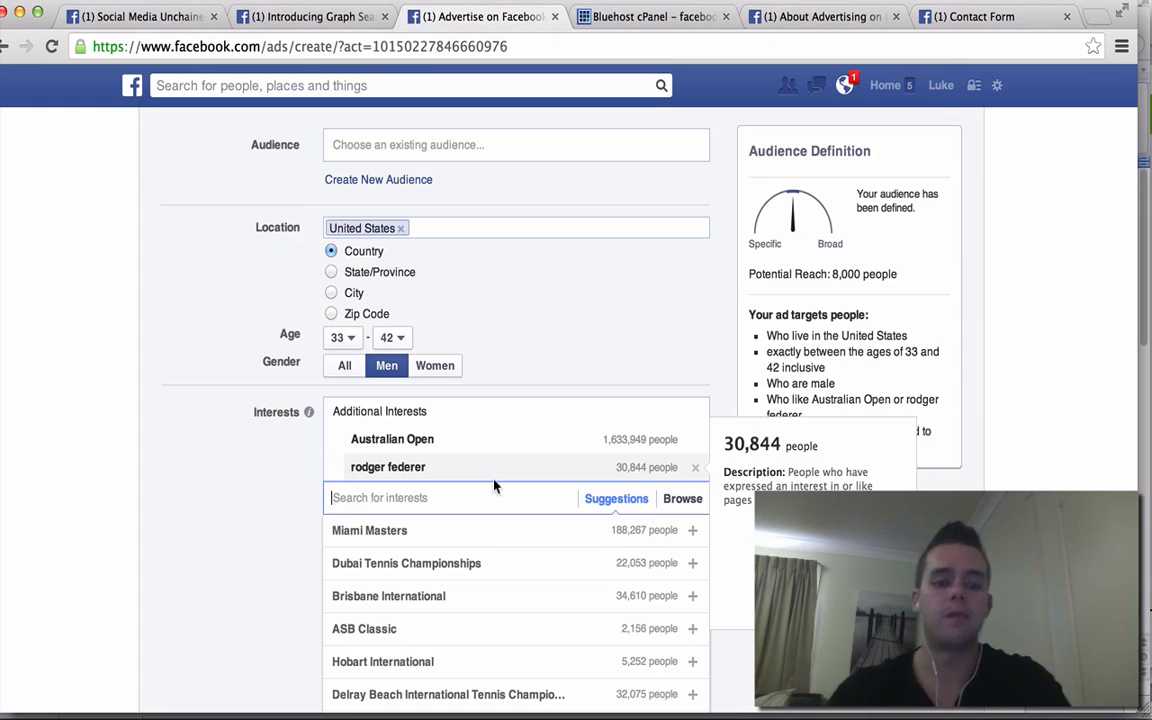
pyautogui.write('french open')
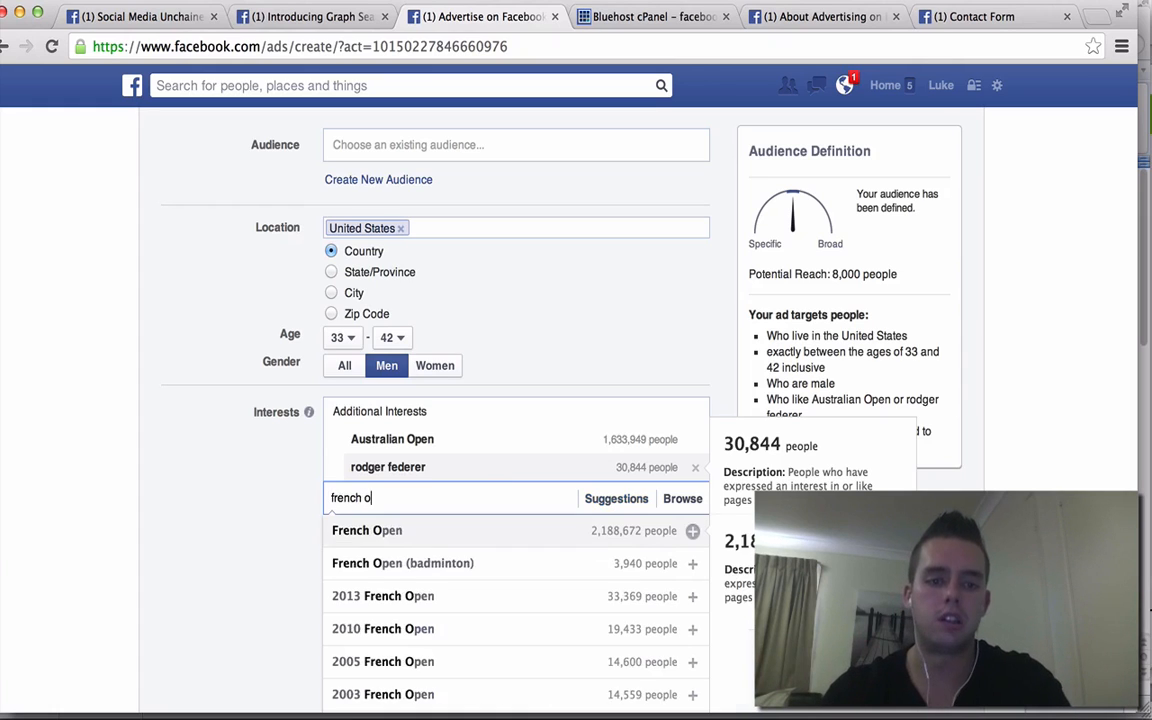
pyautogui.click(427, 530)
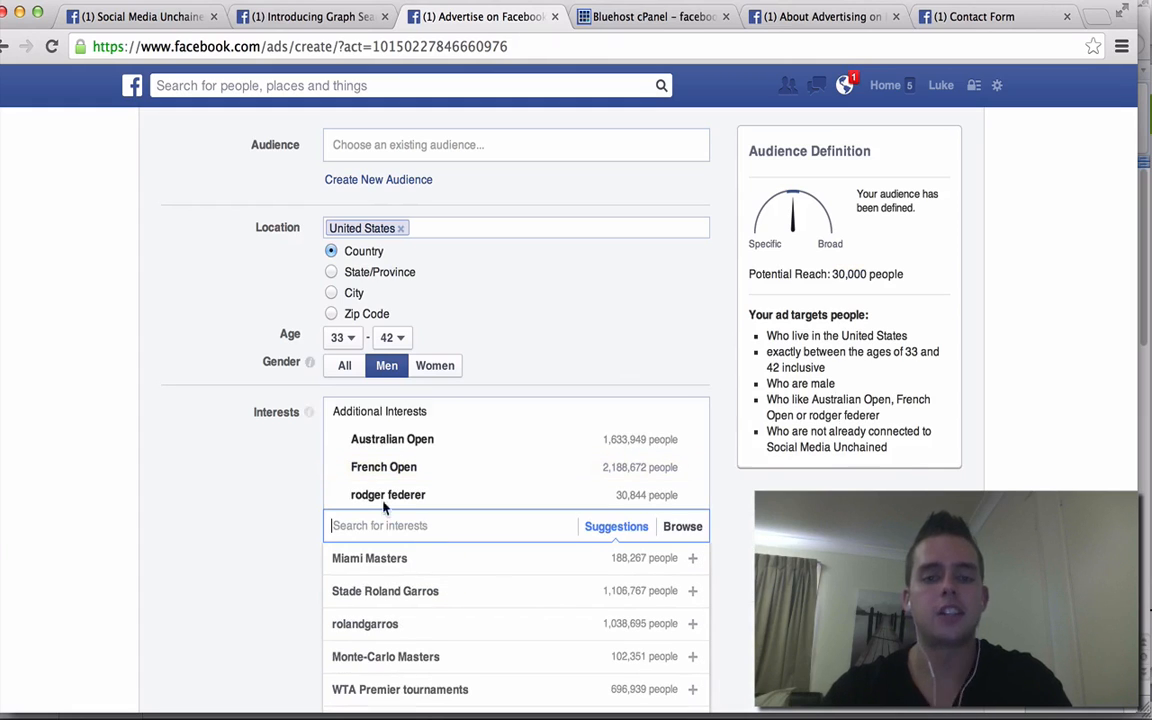
pyautogui.moveTo(695, 443)
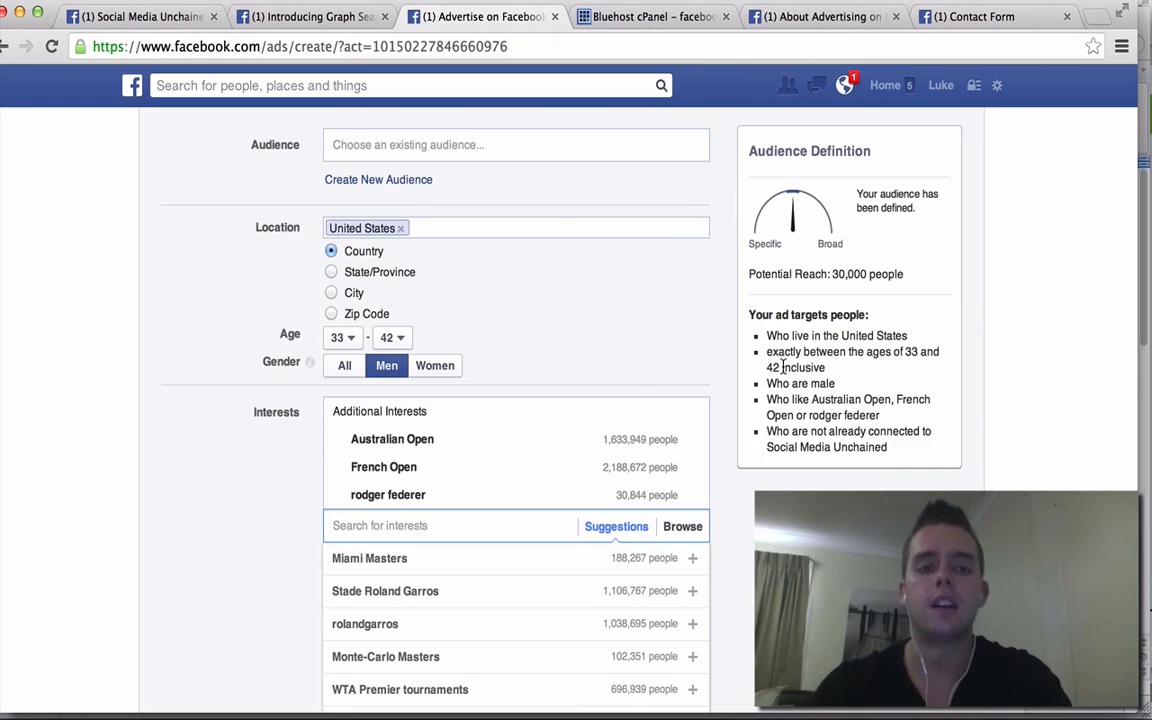
# - Scroll down the targeting options to the More Categories section
pyautogui.scroll(-5, 783, 368)
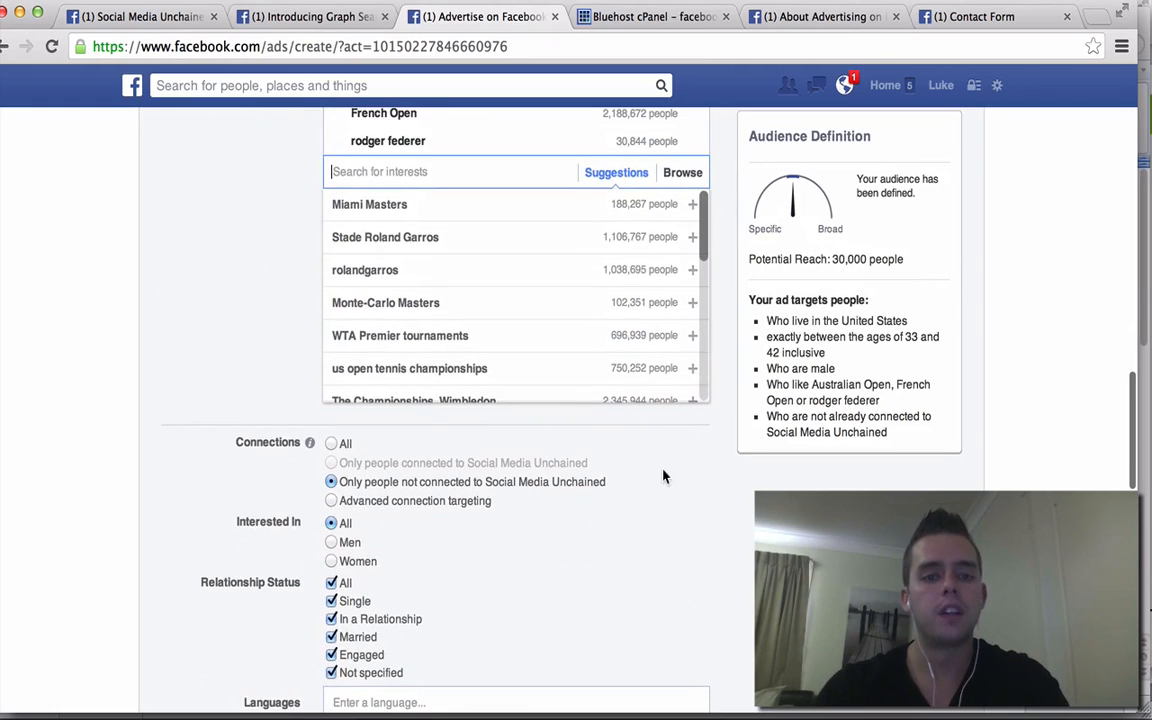
pyautogui.scroll(-1, 663, 475)
pyautogui.scroll(-1, 665, 478)
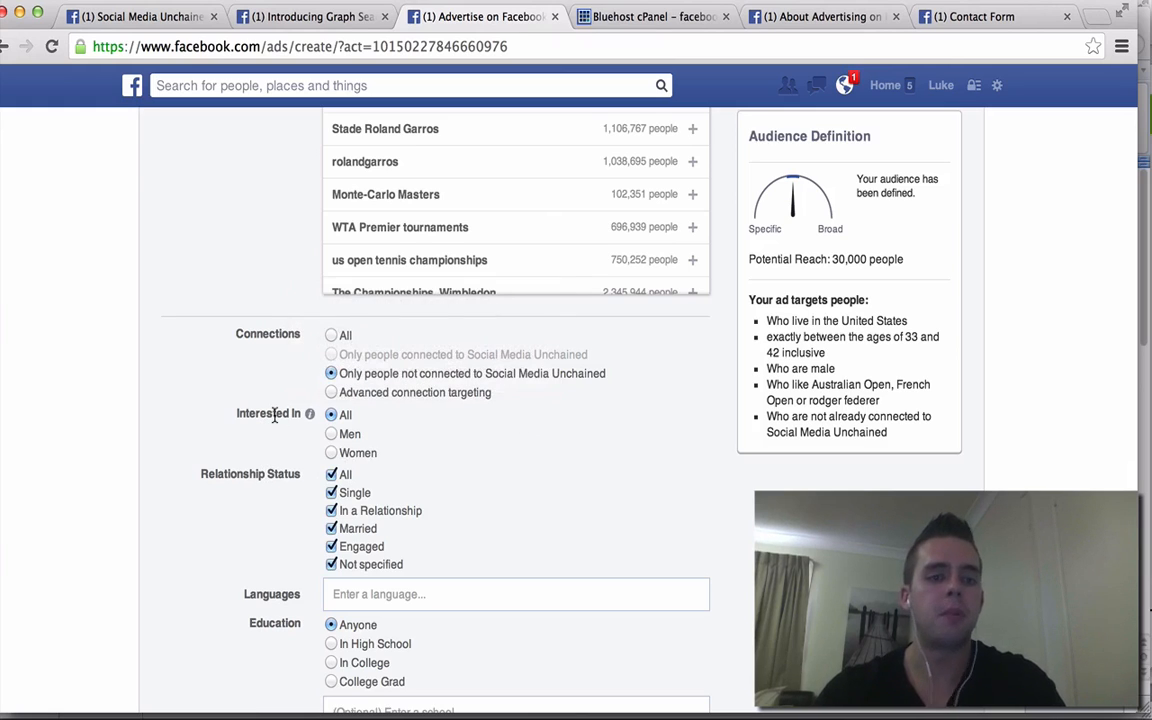
pyautogui.scroll(-3, 531, 462)
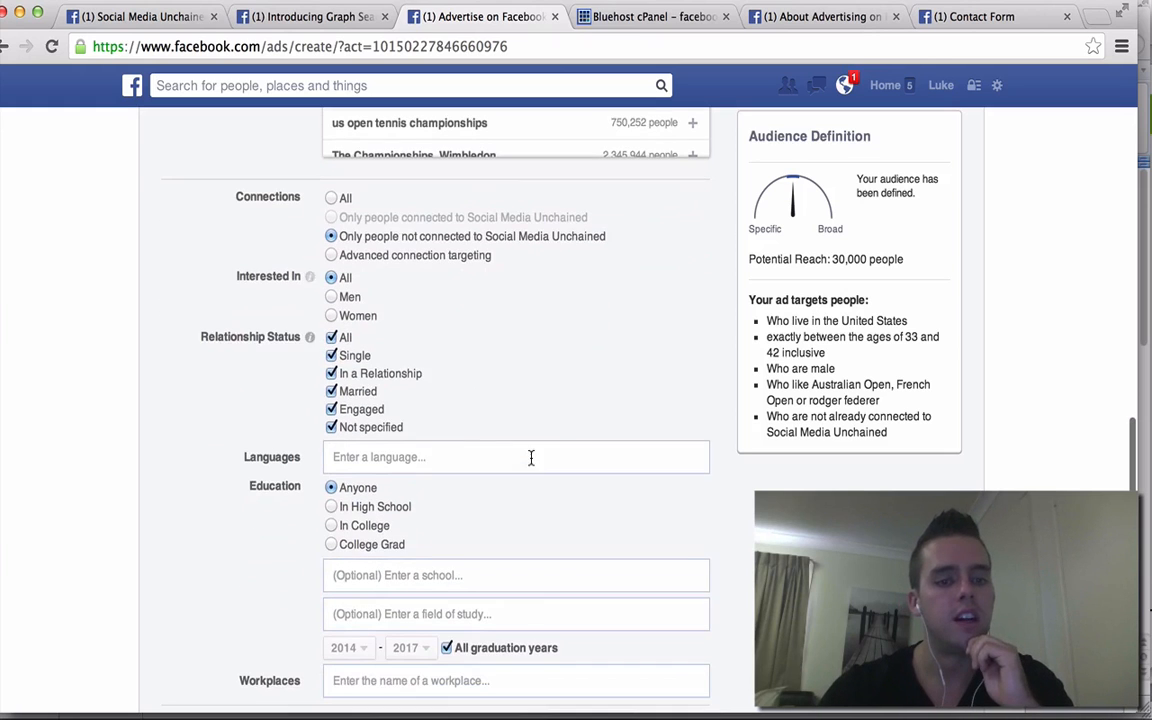
pyautogui.scroll(-4, 489, 452)
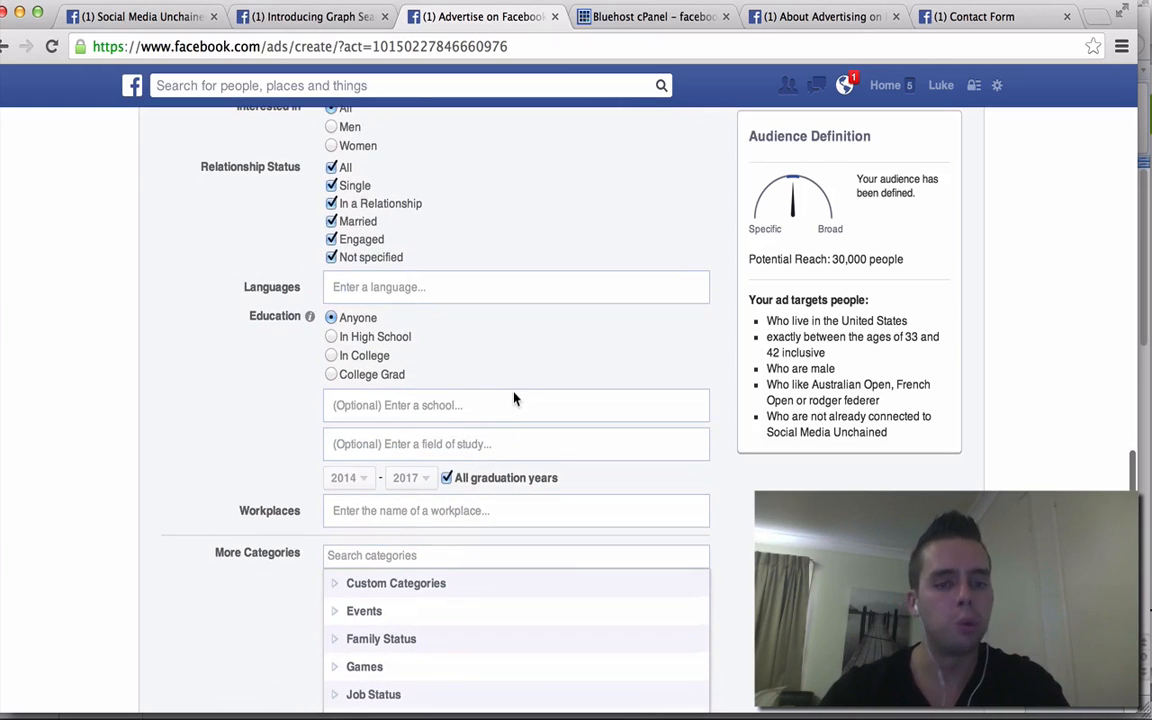
pyautogui.scroll(-4, 517, 399)
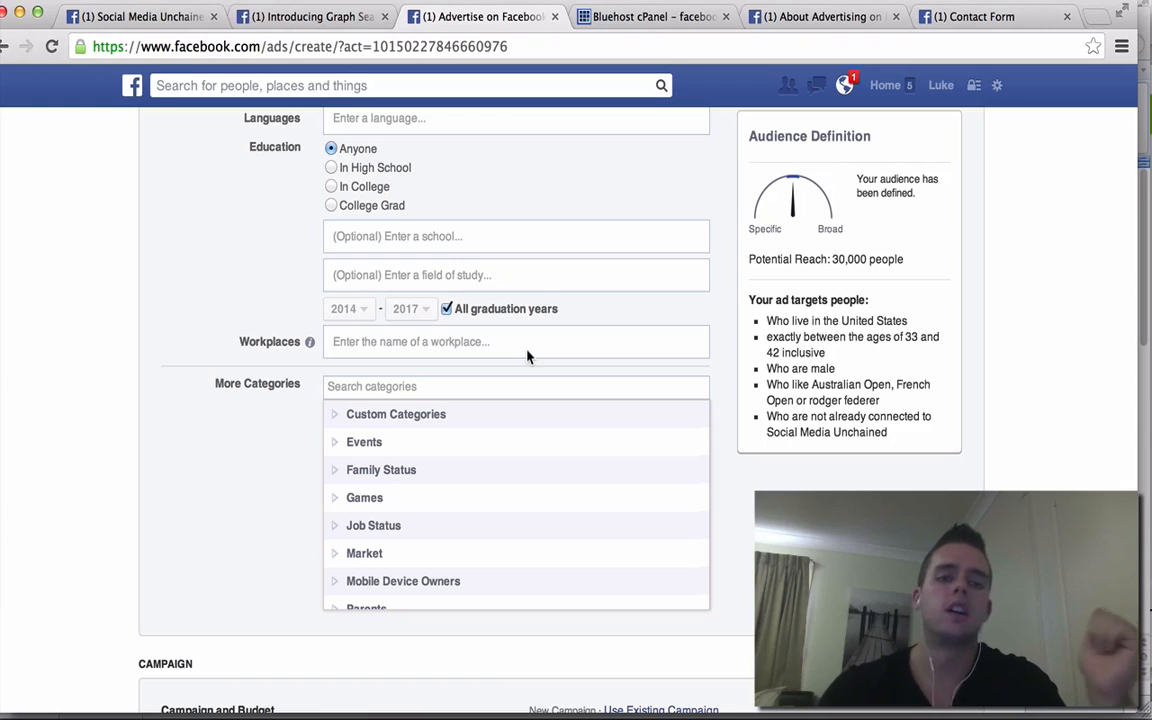
pyautogui.scroll(-2, 390, 425)
pyautogui.scroll(2, 390, 425)
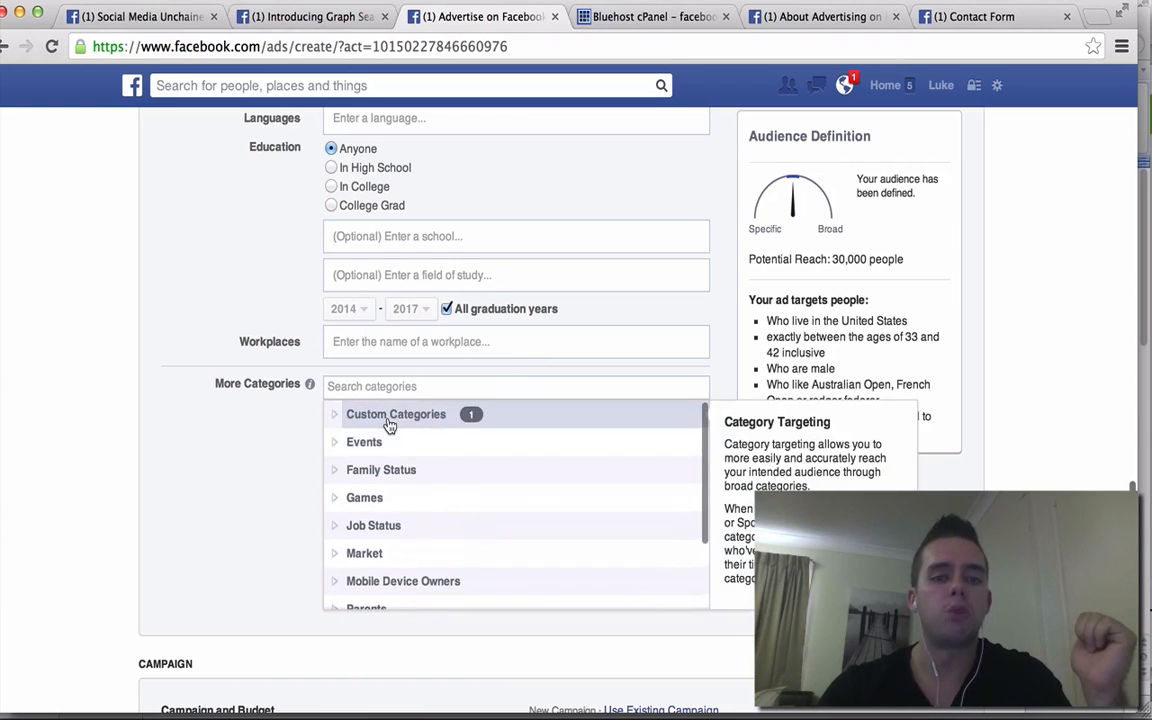
# - Expand the Market, Parents and Travel categories, collapsing Parents again
pyautogui.click(366, 556)
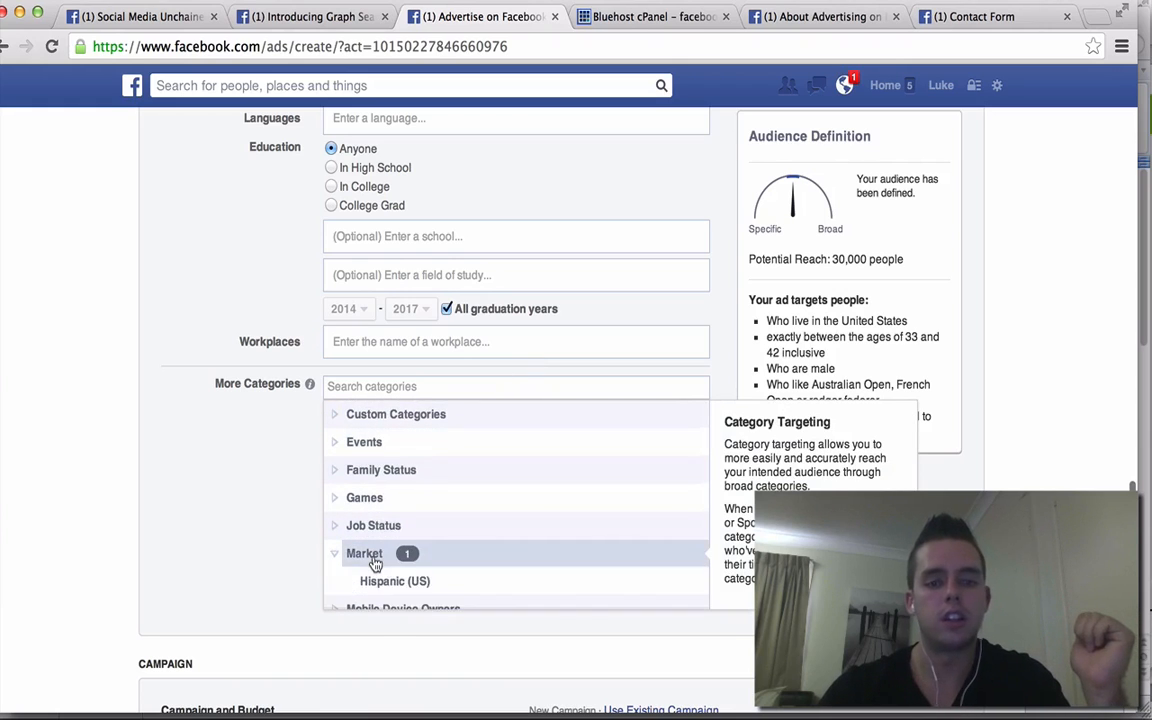
pyautogui.scroll(-3, 386, 583)
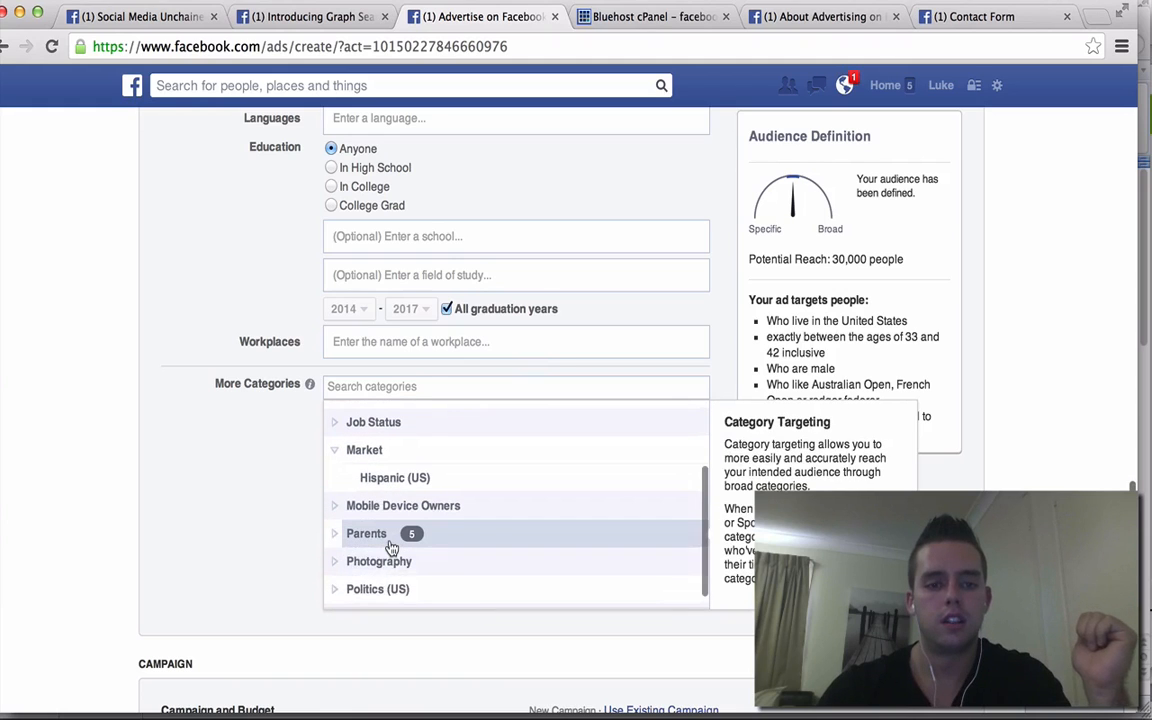
pyautogui.click(390, 545)
pyautogui.scroll(-2, 390, 549)
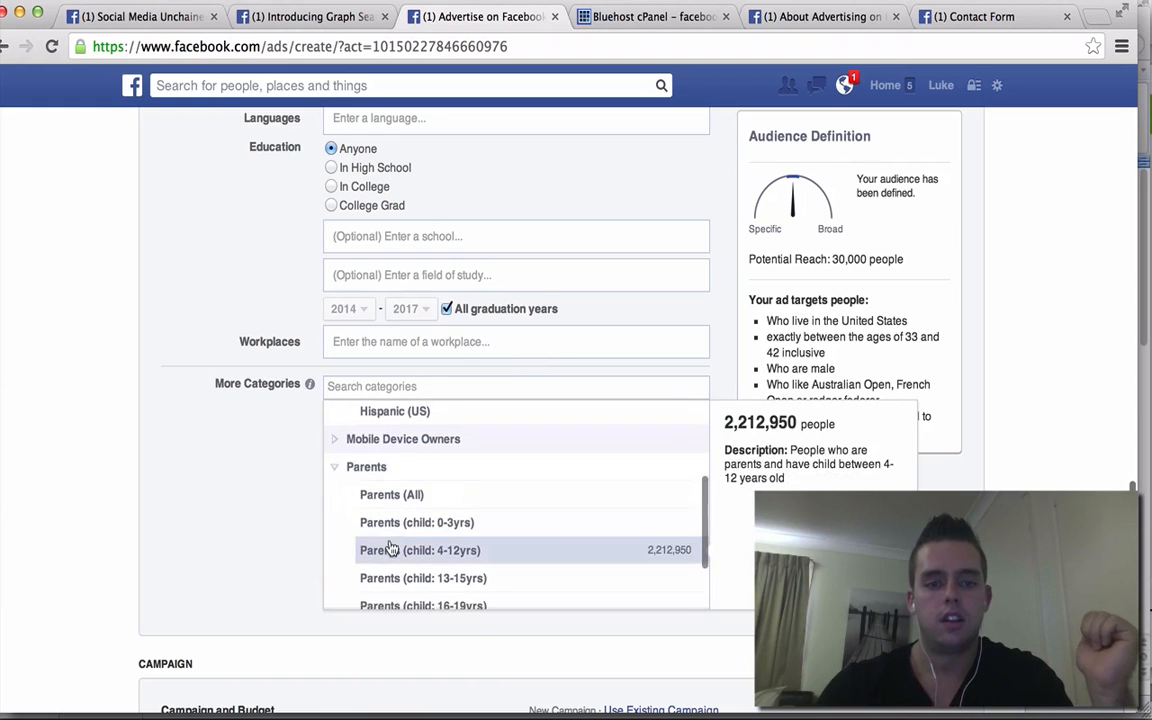
pyautogui.click(373, 455)
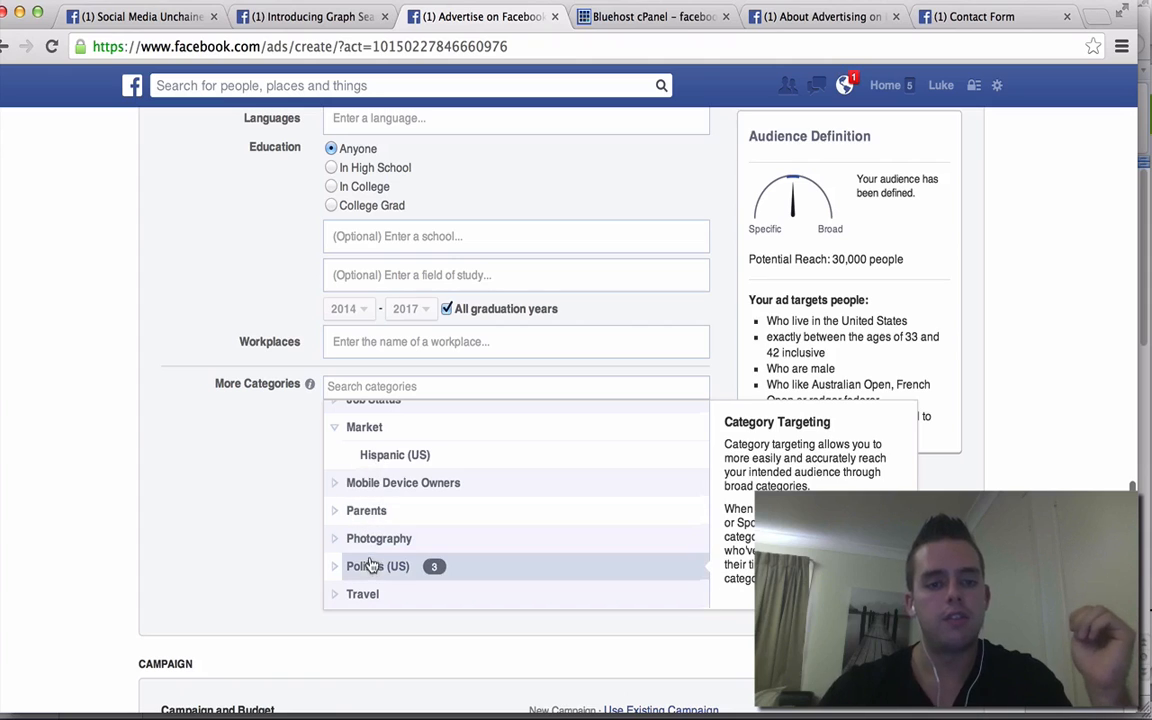
pyautogui.click(362, 596)
pyautogui.scroll(-3, 540, 540)
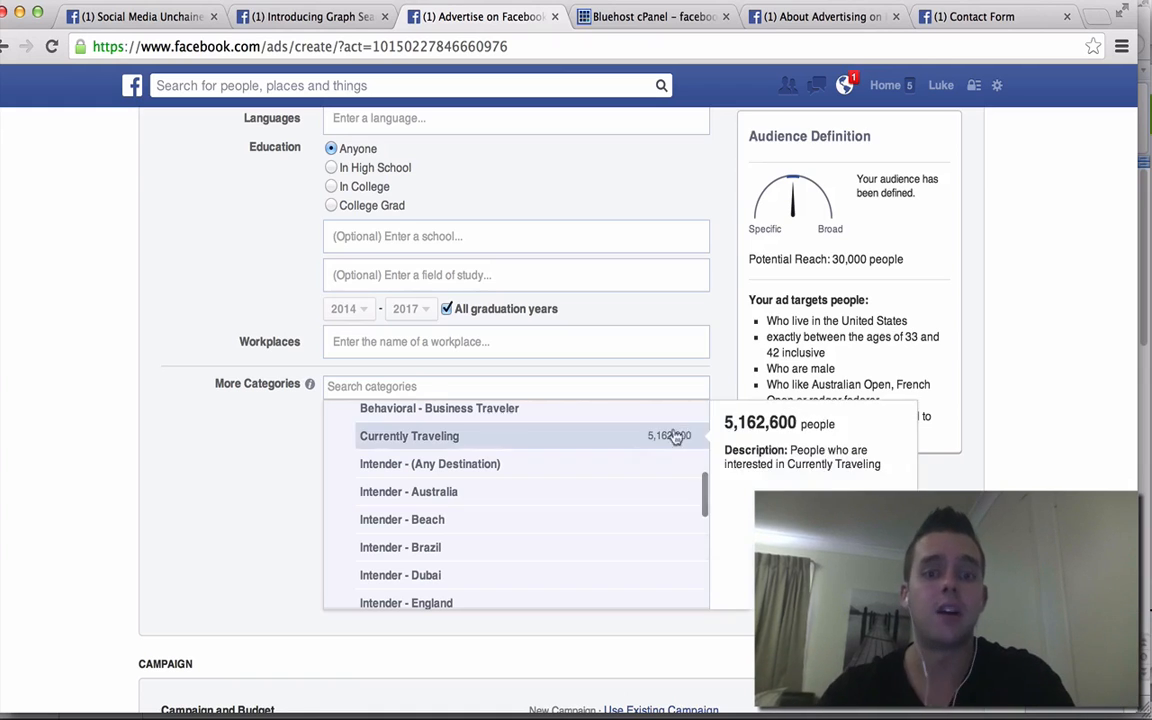
# - Rename the new campaign to 'tennis campaign'
pyautogui.scroll(-3, 982, 472)
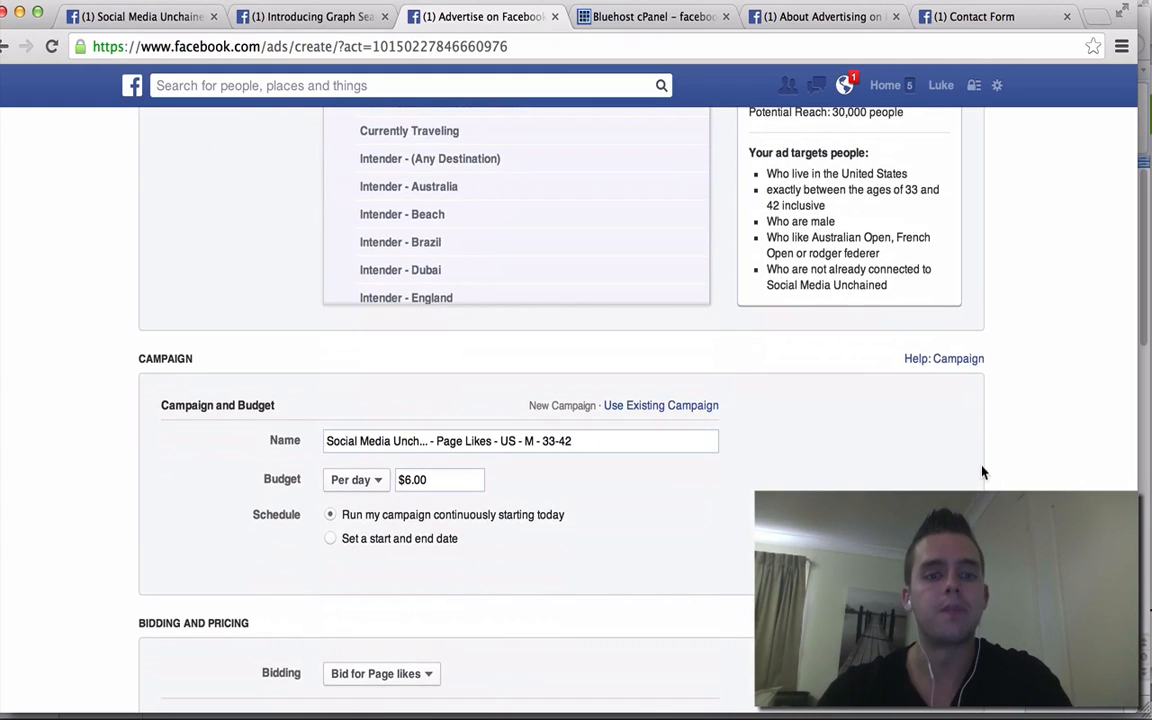
pyautogui.scroll(-1, 984, 428)
pyautogui.scroll(-2, 984, 428)
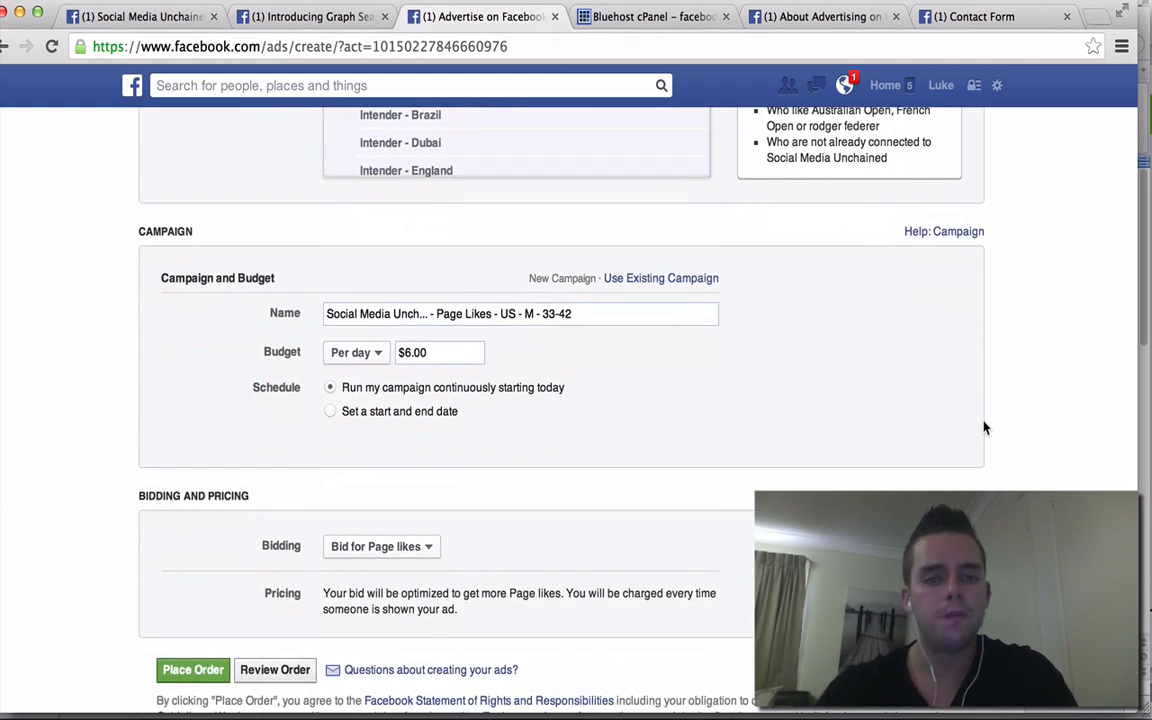
pyautogui.moveTo(596, 200); pyautogui.dragTo(324, 207)
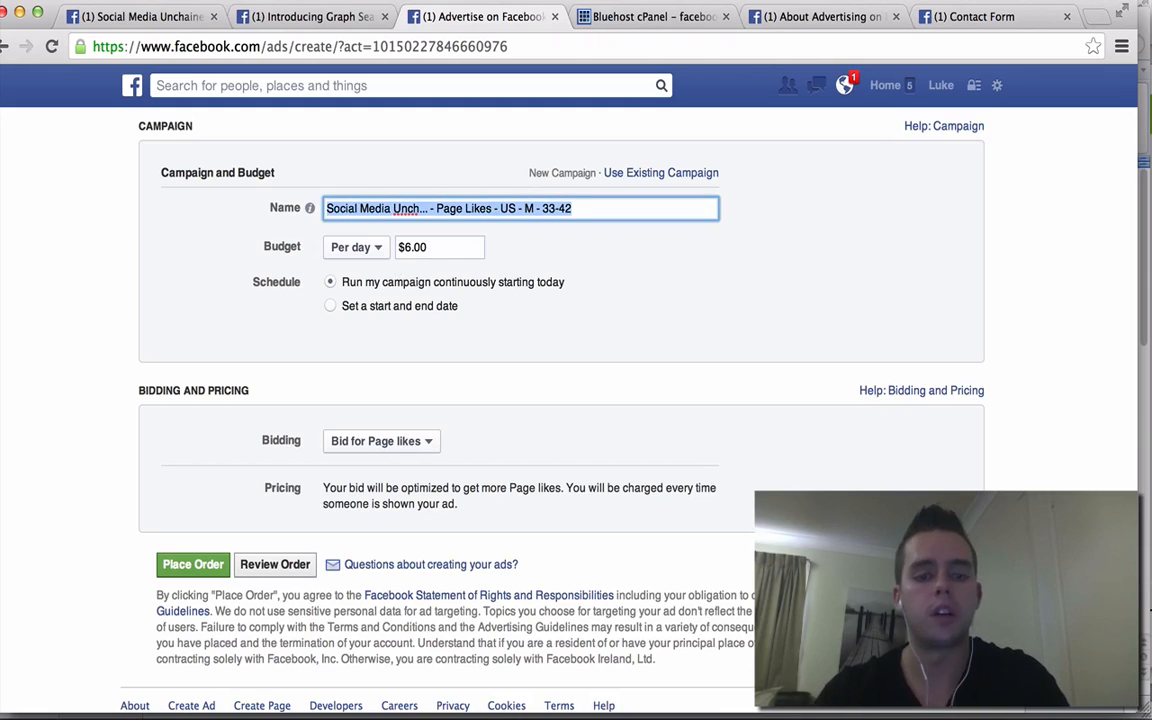
pyautogui.write('tennis campaign')
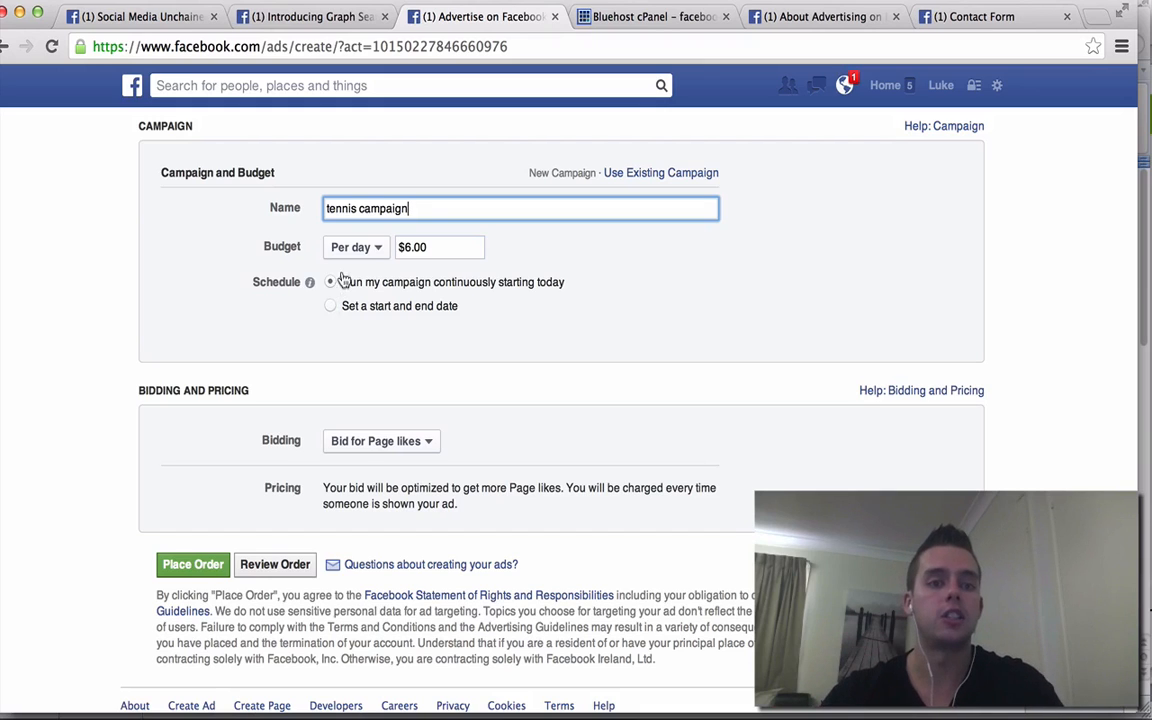
# - Keep the campaign budget type as Per day at $6.00
pyautogui.click(374, 247)
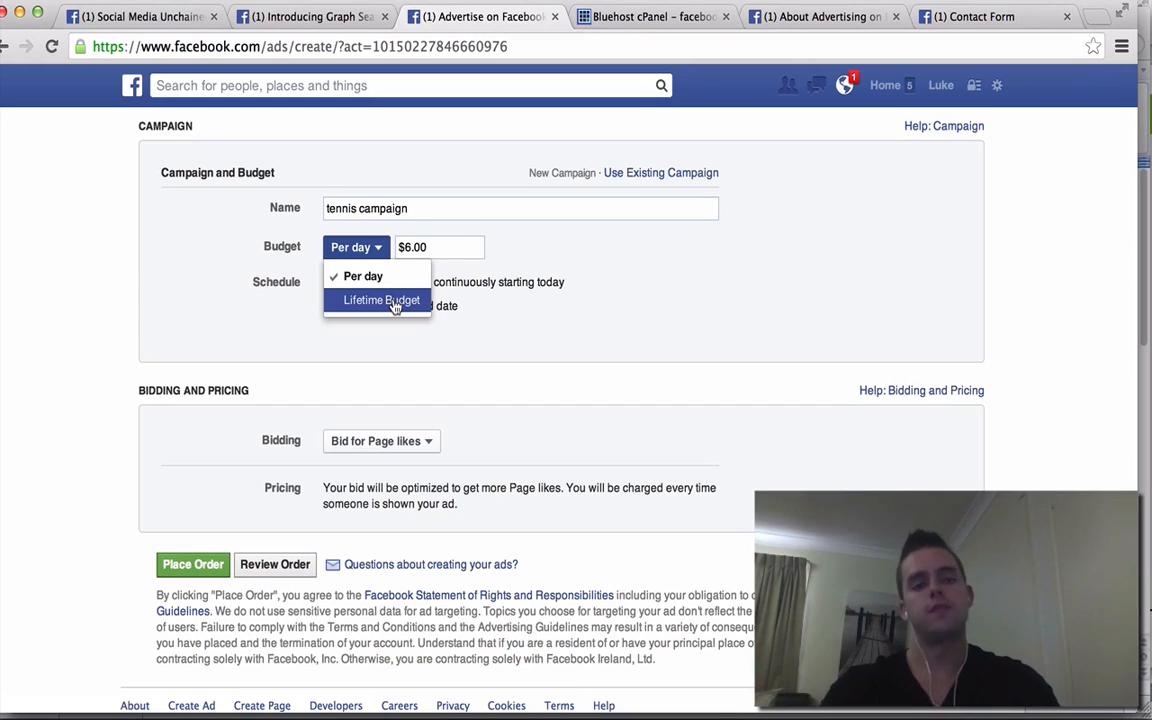
pyautogui.click(628, 329)
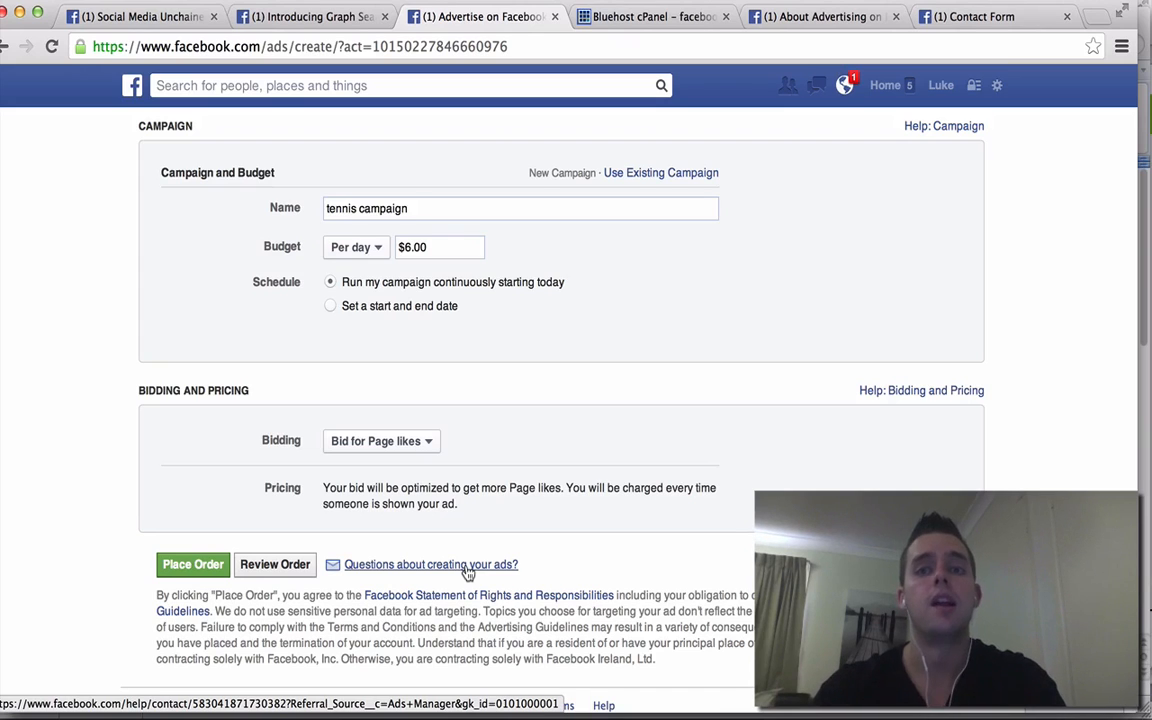
pyautogui.click(958, 18)
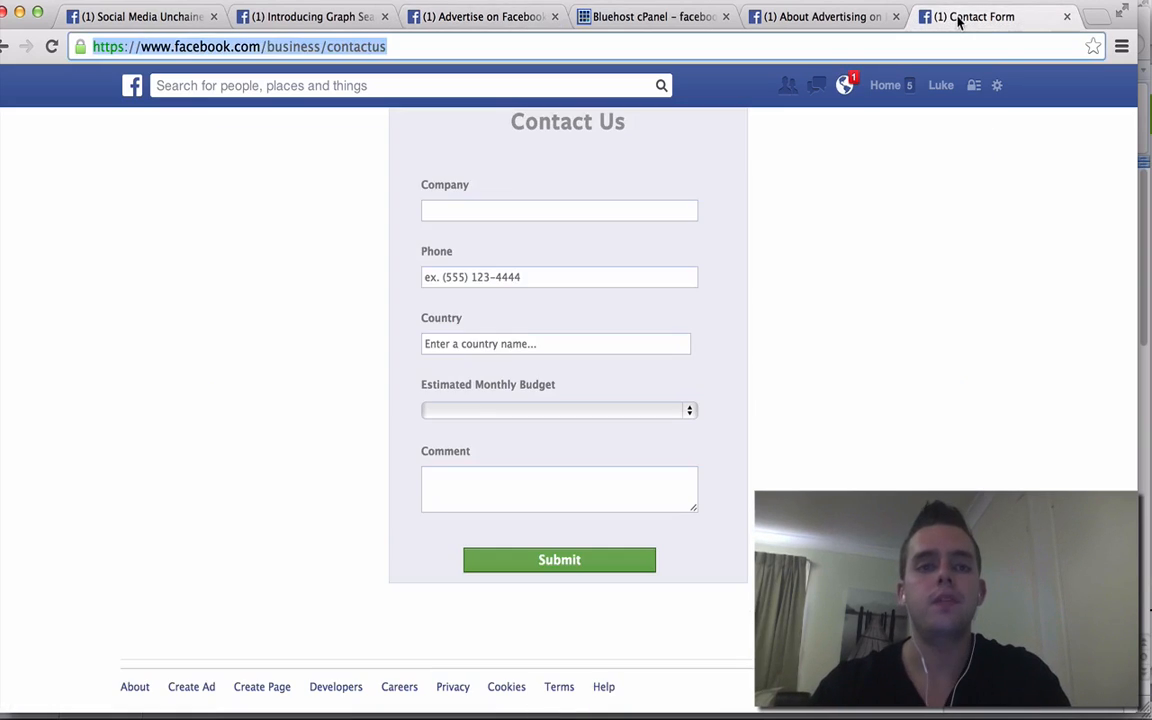
pyautogui.click(266, 47)
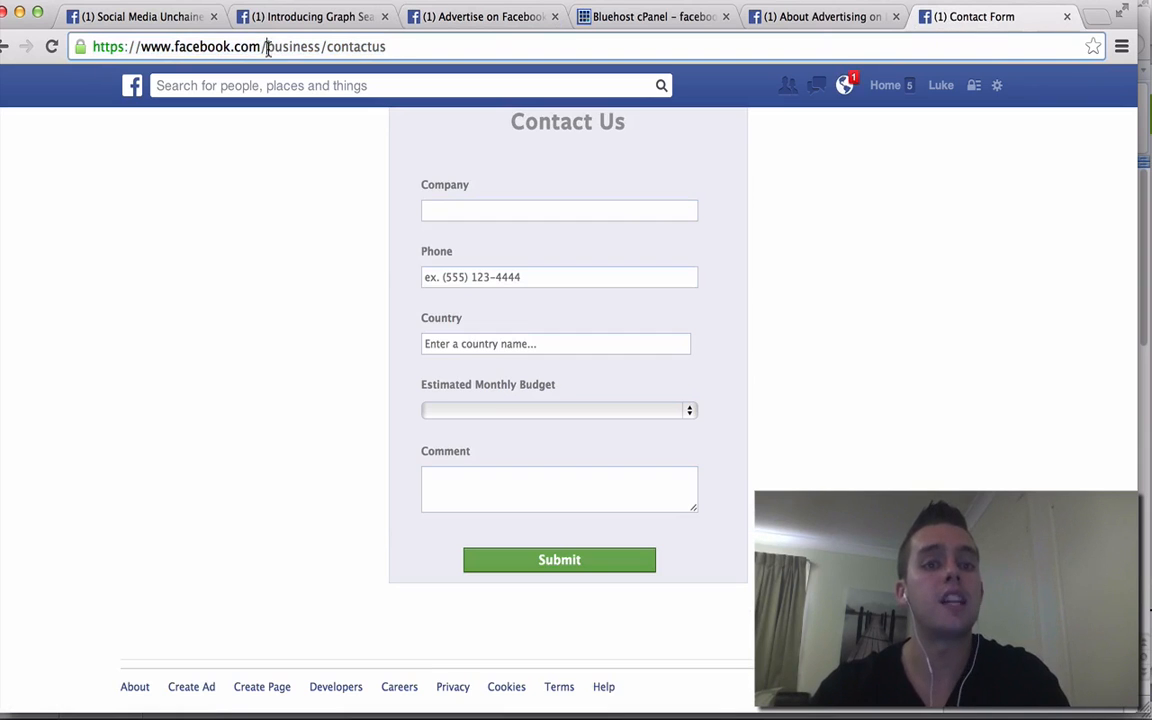
pyautogui.scroll(3, 592, 162)
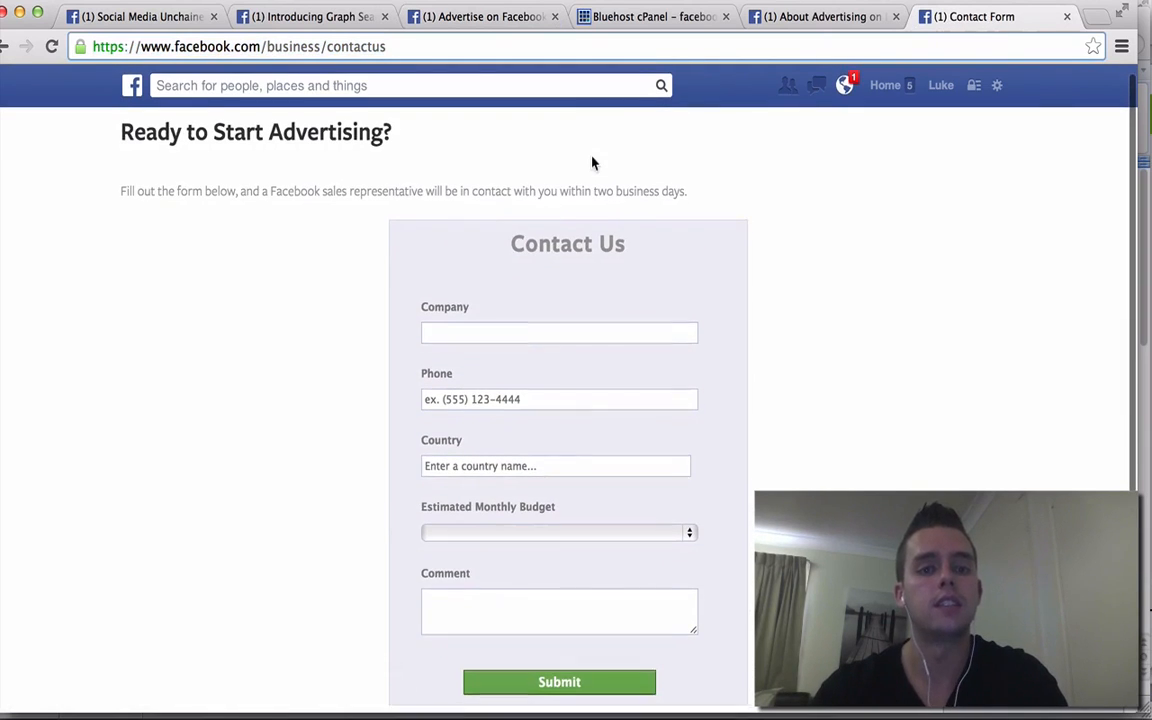
pyautogui.scroll(-1, 592, 163)
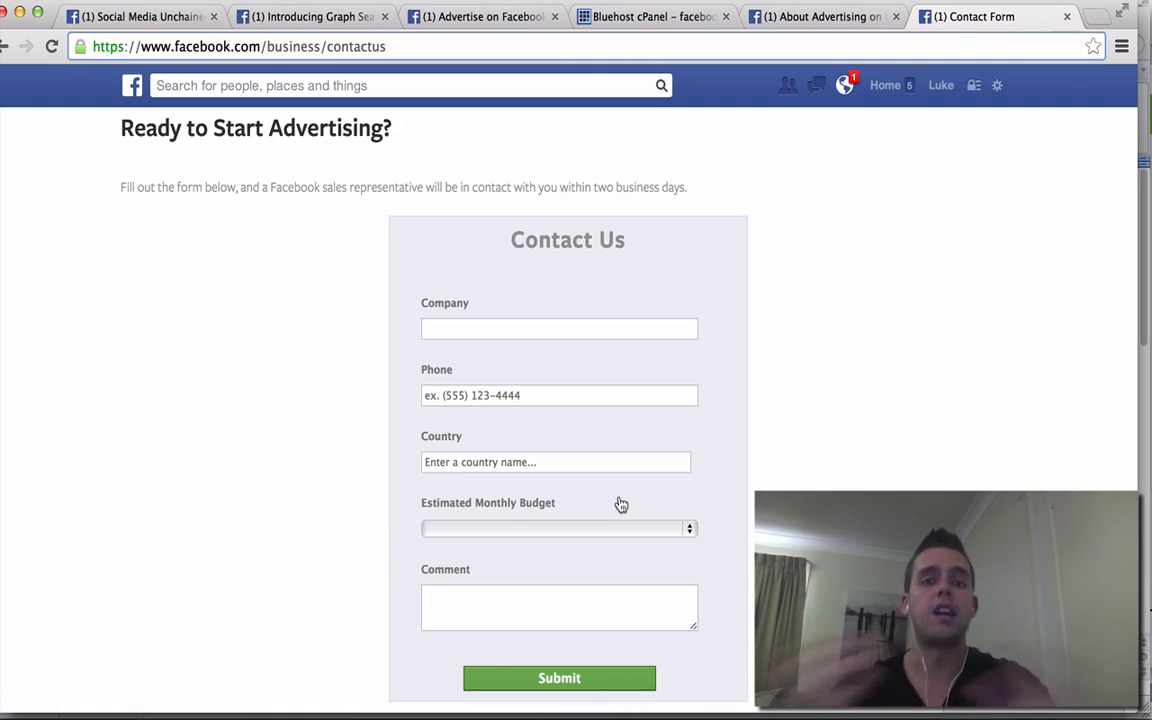
# - Search Facebook for 'facebook marketing' and open the Facebook Marketing page
pyautogui.click(537, 85)
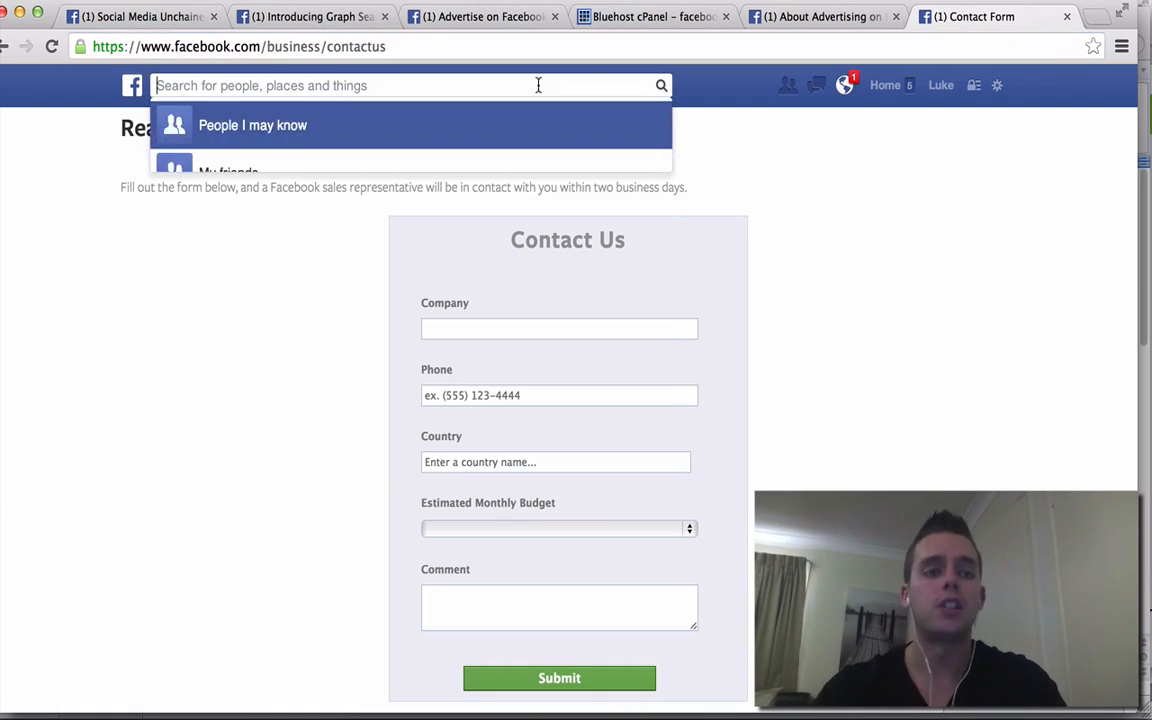
pyautogui.write('facebook marketing')
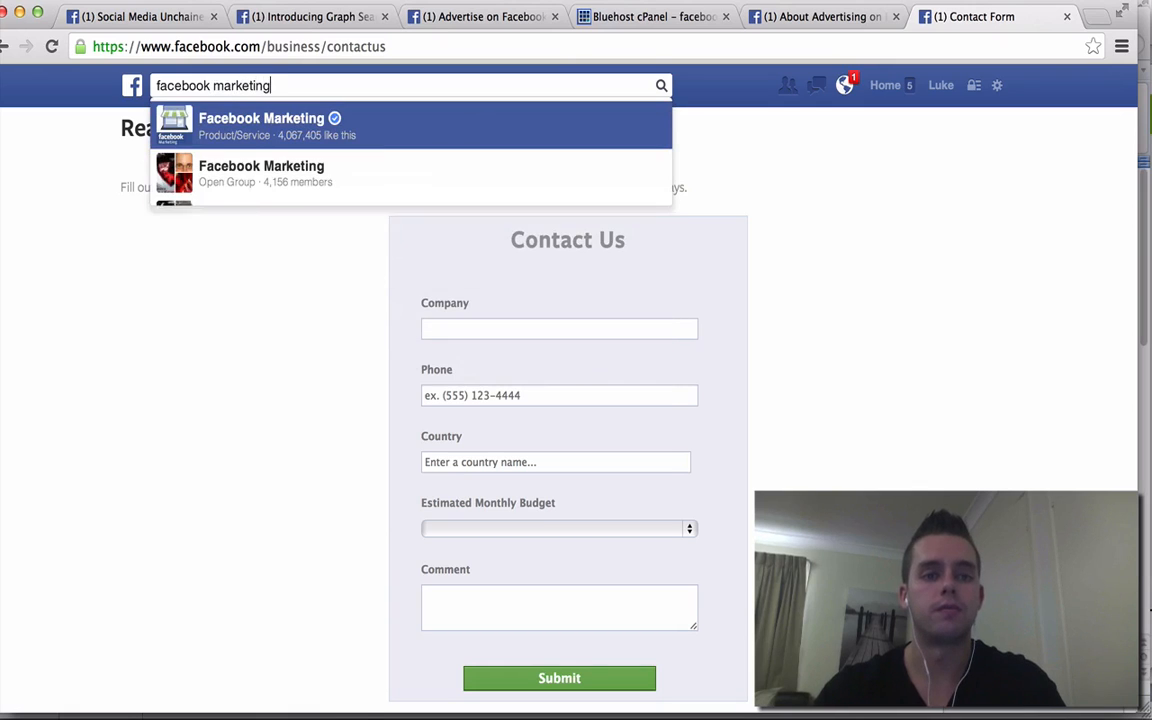
pyautogui.click(450, 128)
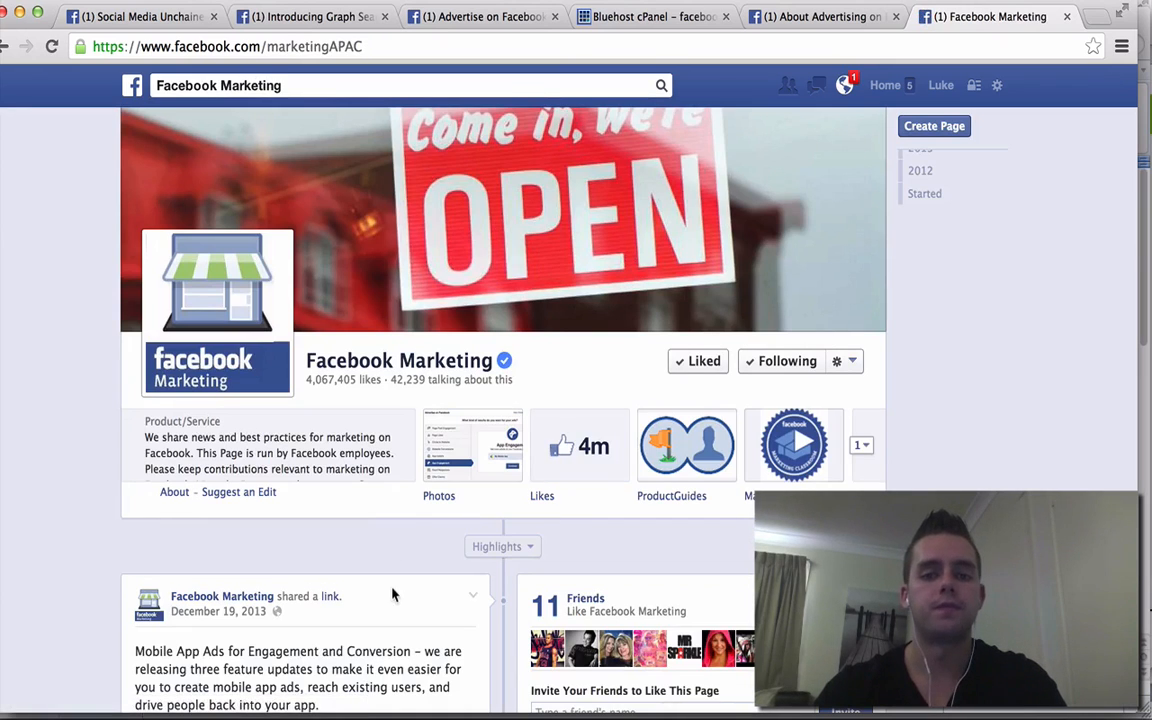
# - Browse the Facebook Marketing timeline, then switch to the About Advertising tab
pyautogui.scroll(-10, 417, 567)
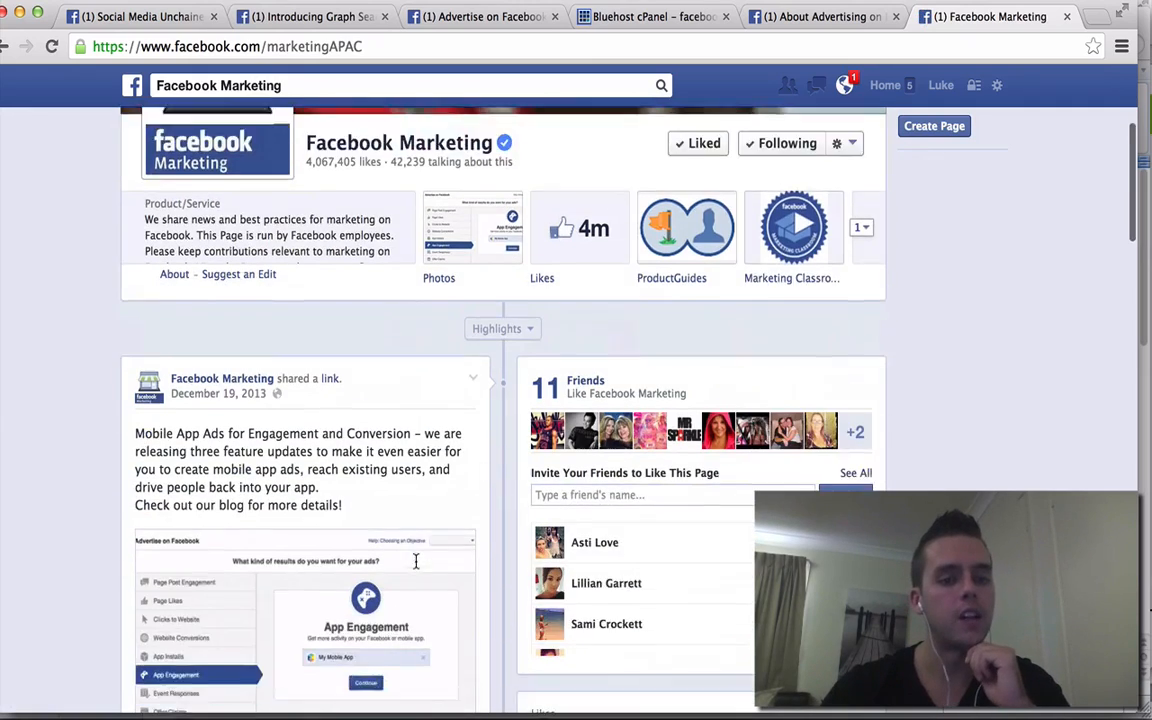
pyautogui.scroll(-4, 417, 568)
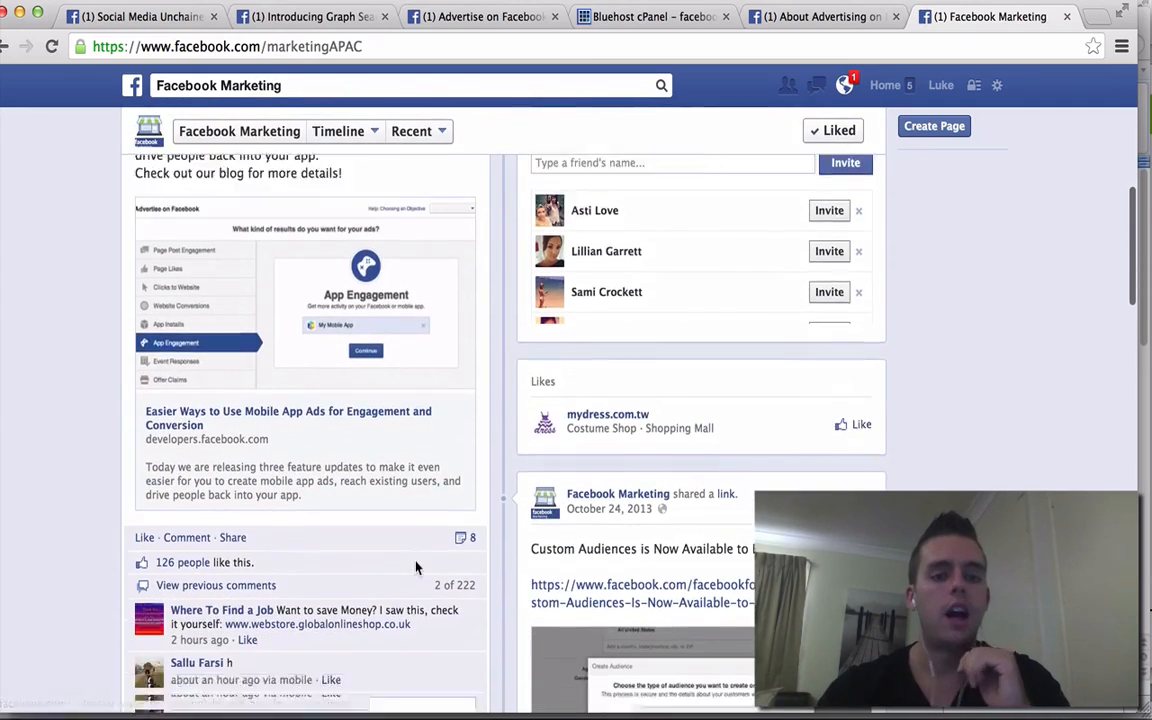
pyautogui.scroll(-7, 417, 567)
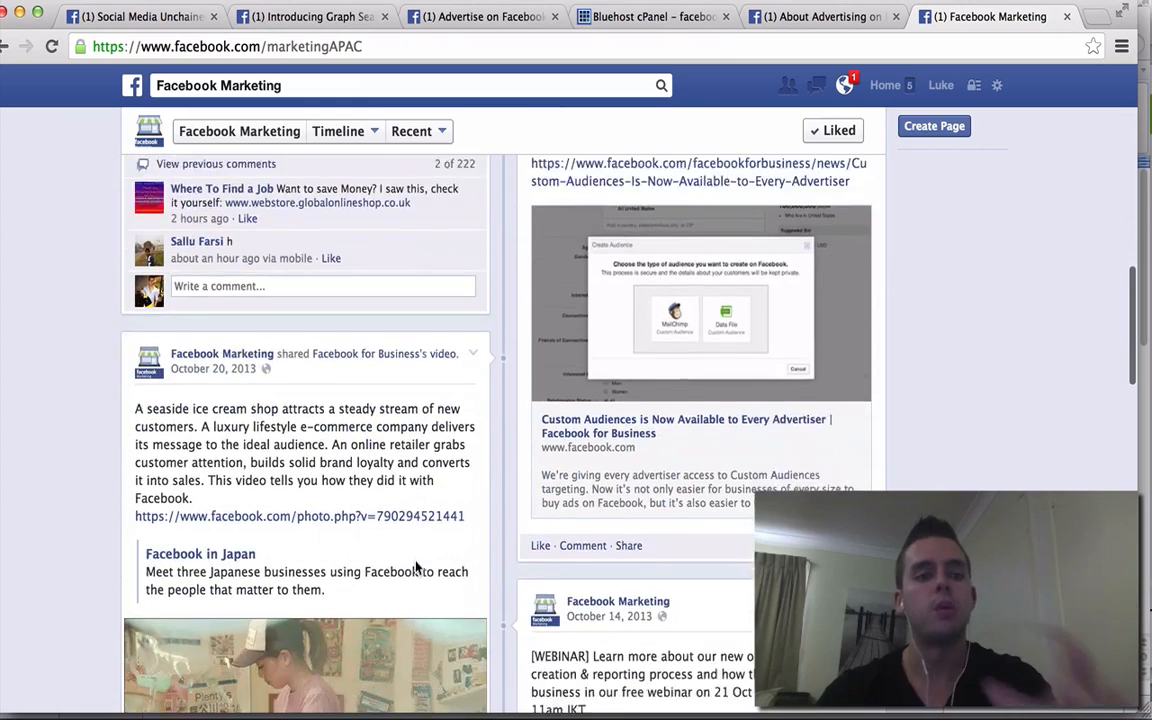
pyautogui.scroll(7, 419, 568)
pyautogui.scroll(-2, 436, 450)
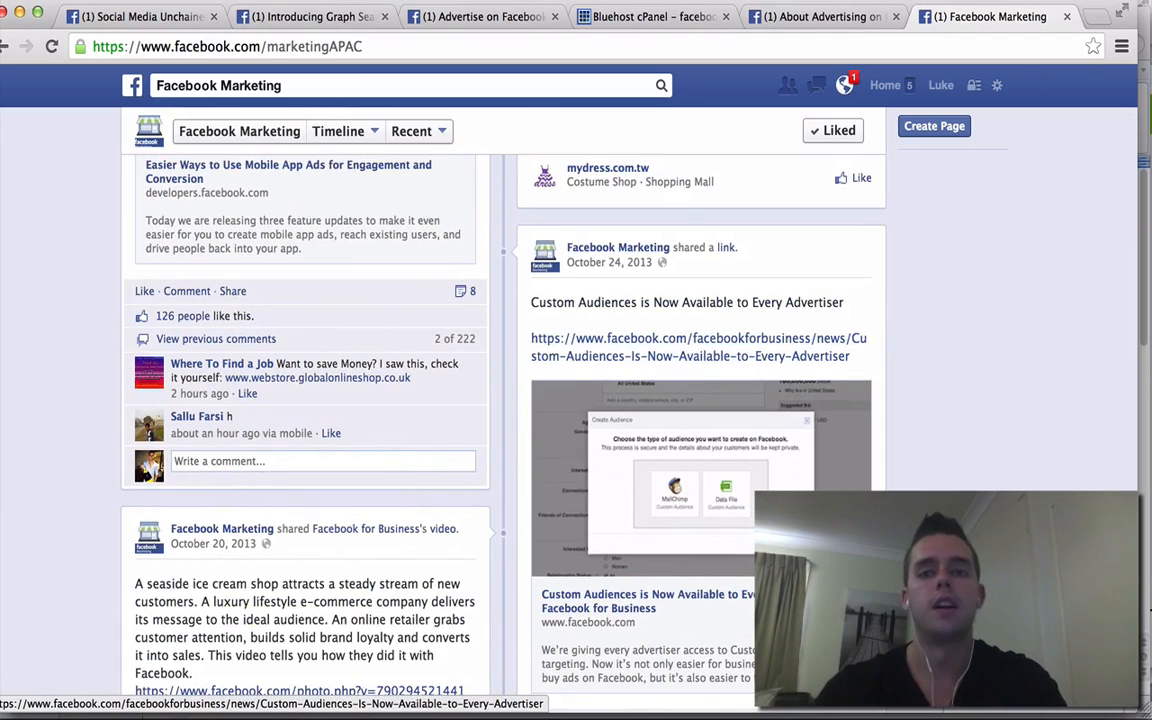
pyautogui.click(826, 20)
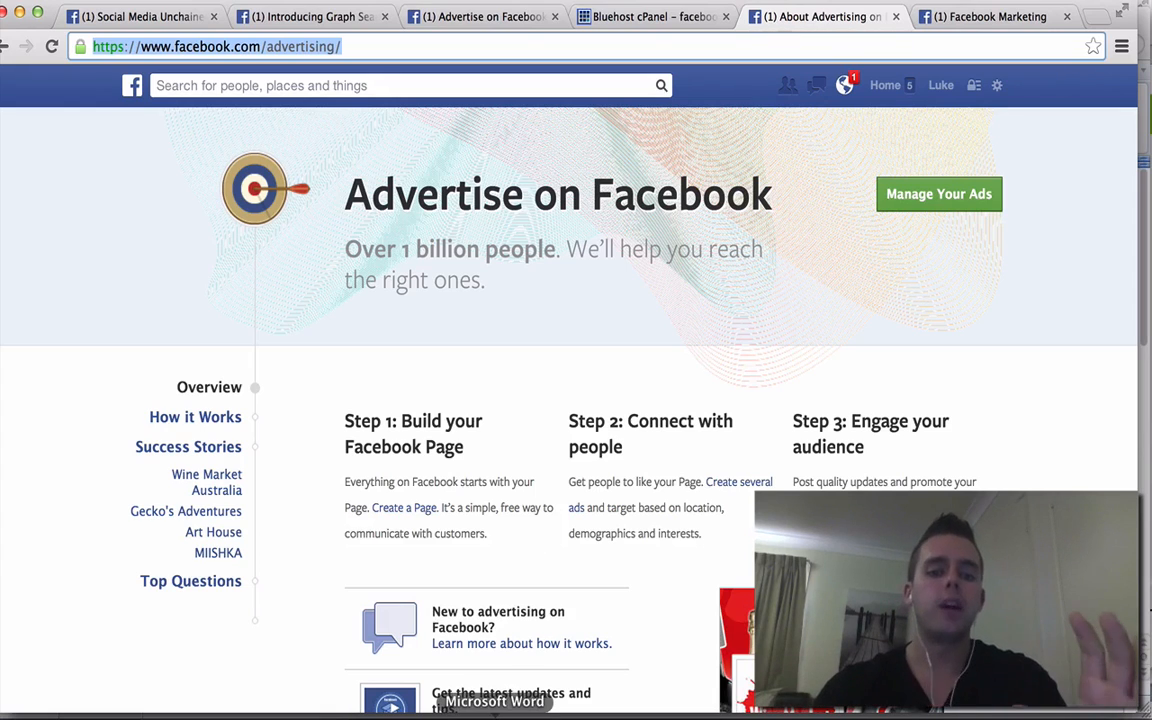
pyautogui.click(553, 712)
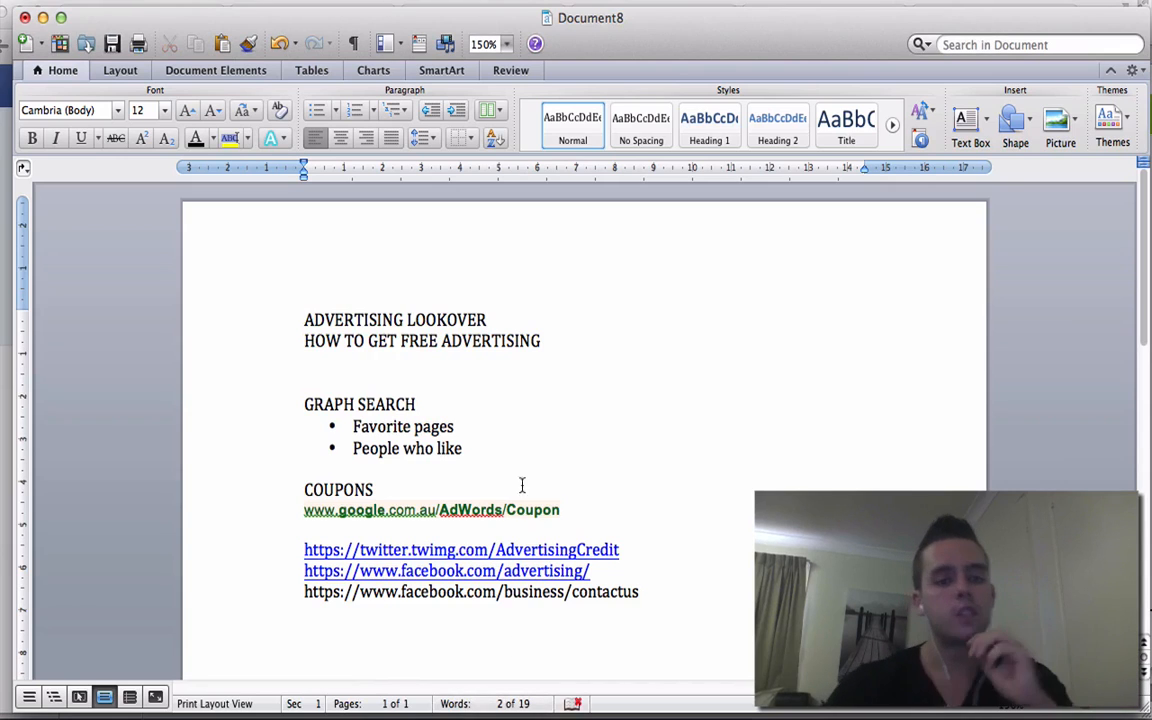
pyautogui.click(300, 515)
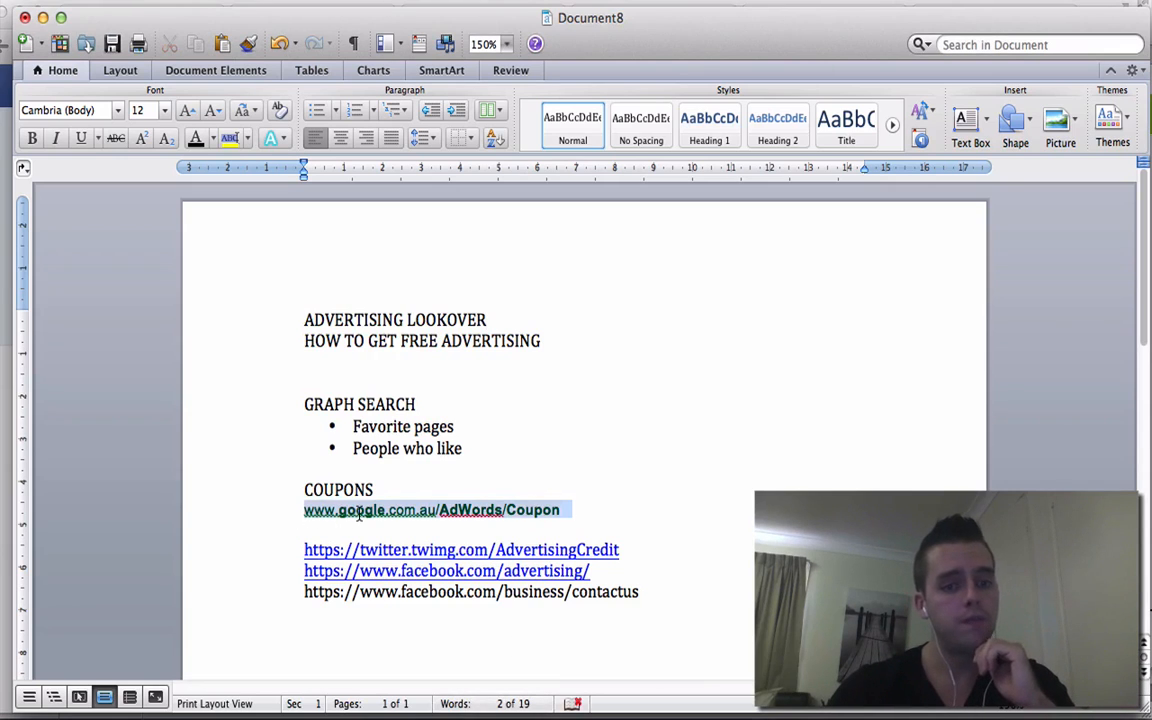
pyautogui.click(304, 511)
pyautogui.moveTo(304, 511); pyautogui.dragTo(559, 505)
pyautogui.press('super+c')
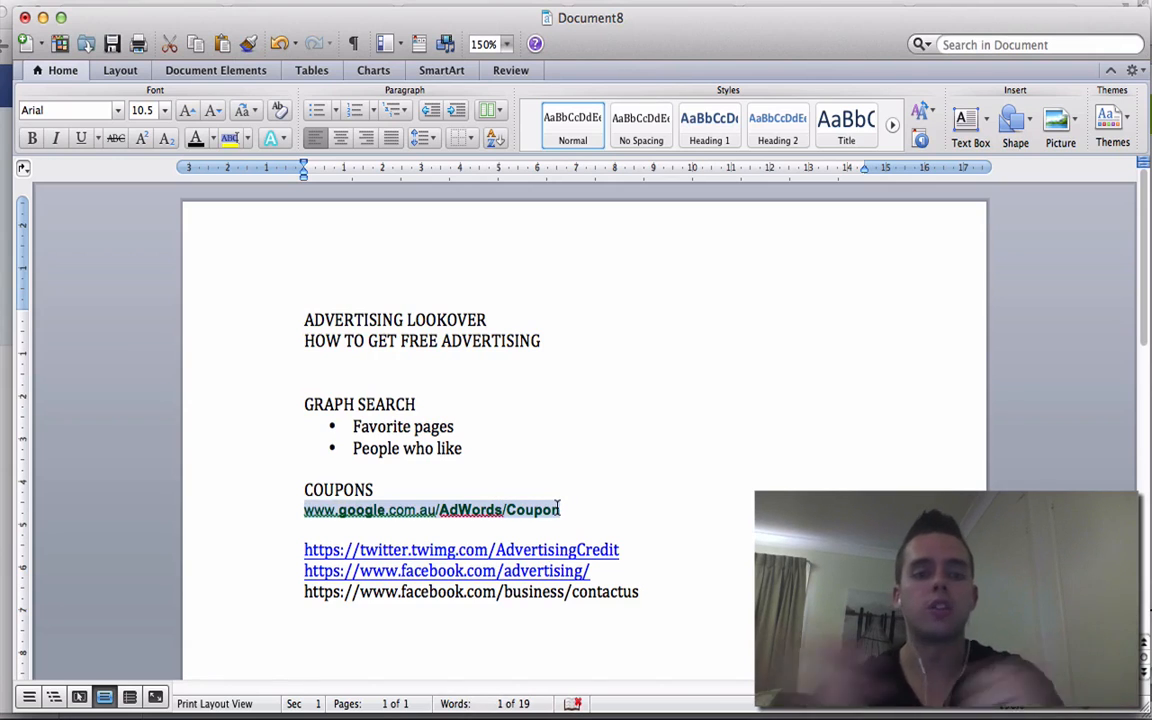
pyautogui.click(633, 710)
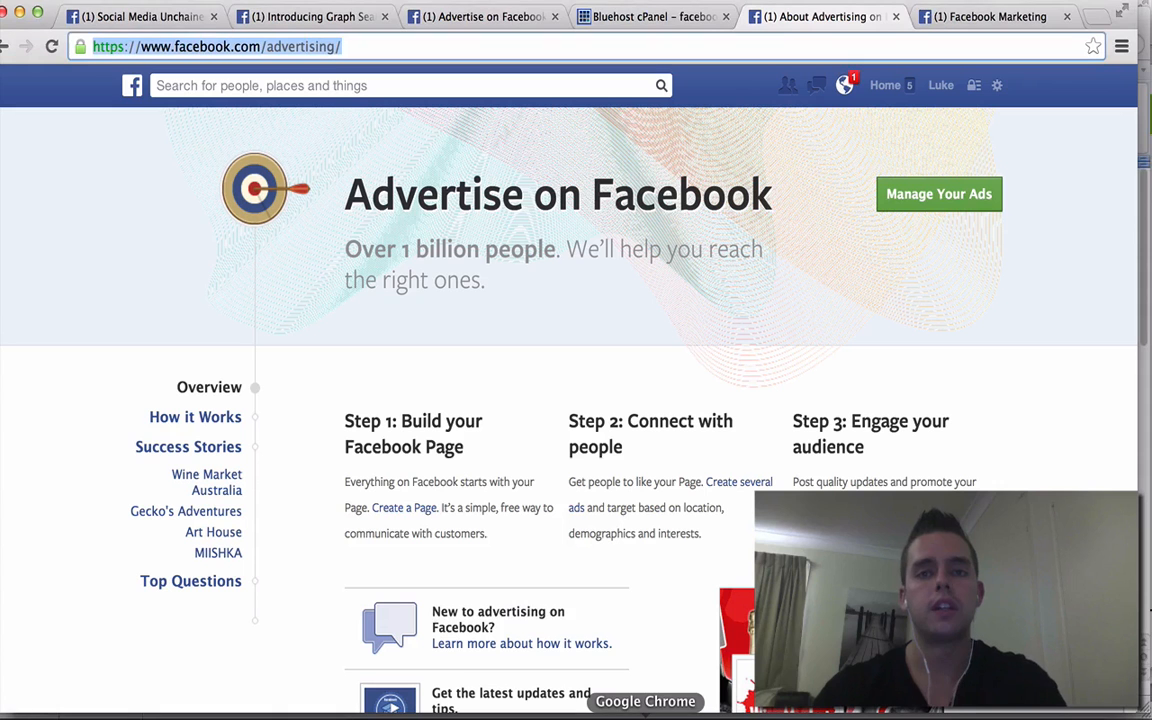
# - Paste the Google coupon address into the browser and load it
pyautogui.click(943, 18)
pyautogui.click(942, 48)
pyautogui.press('super+v')
pyautogui.press('Return')
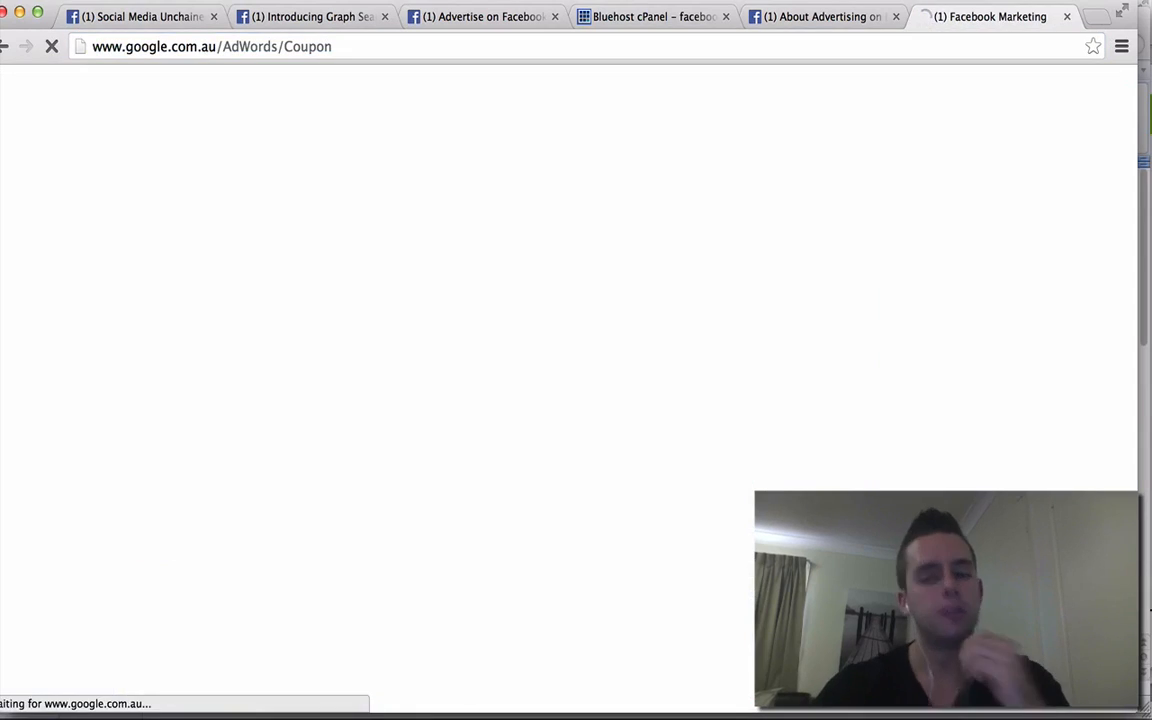
# - Go to google.com, search 'google adwords coupon' and open the Google AdWords Coupon ad
pyautogui.click(326, 48)
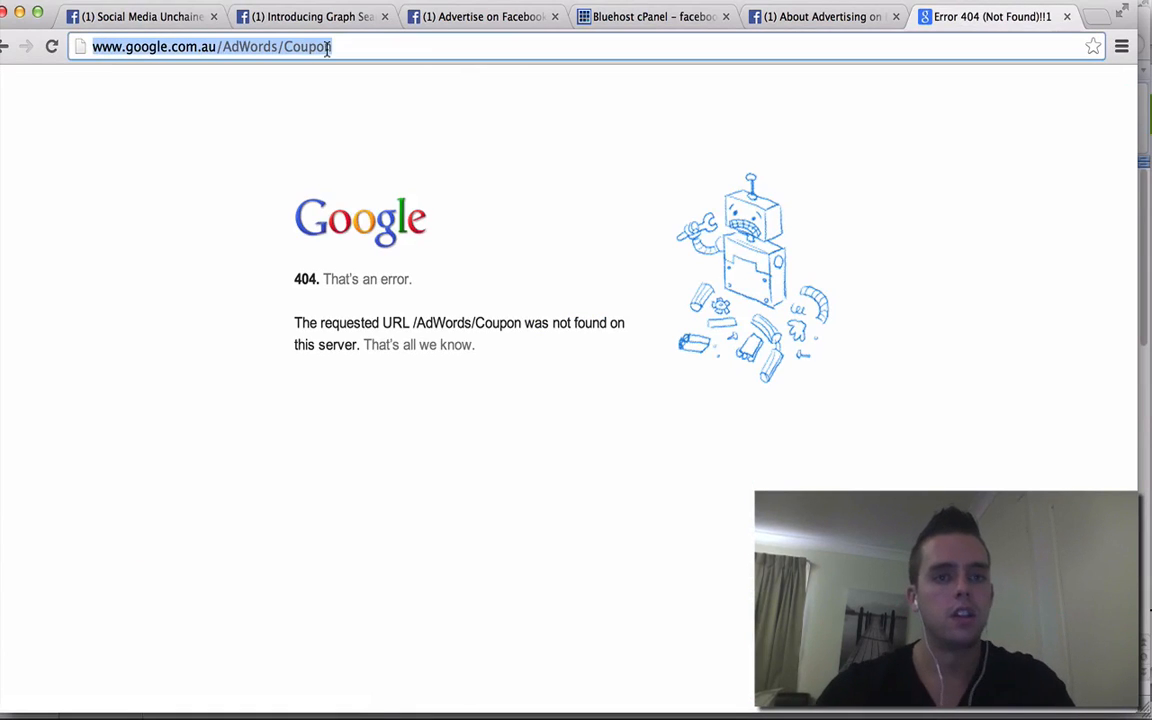
pyautogui.click(352, 47)
pyautogui.click(350, 47)
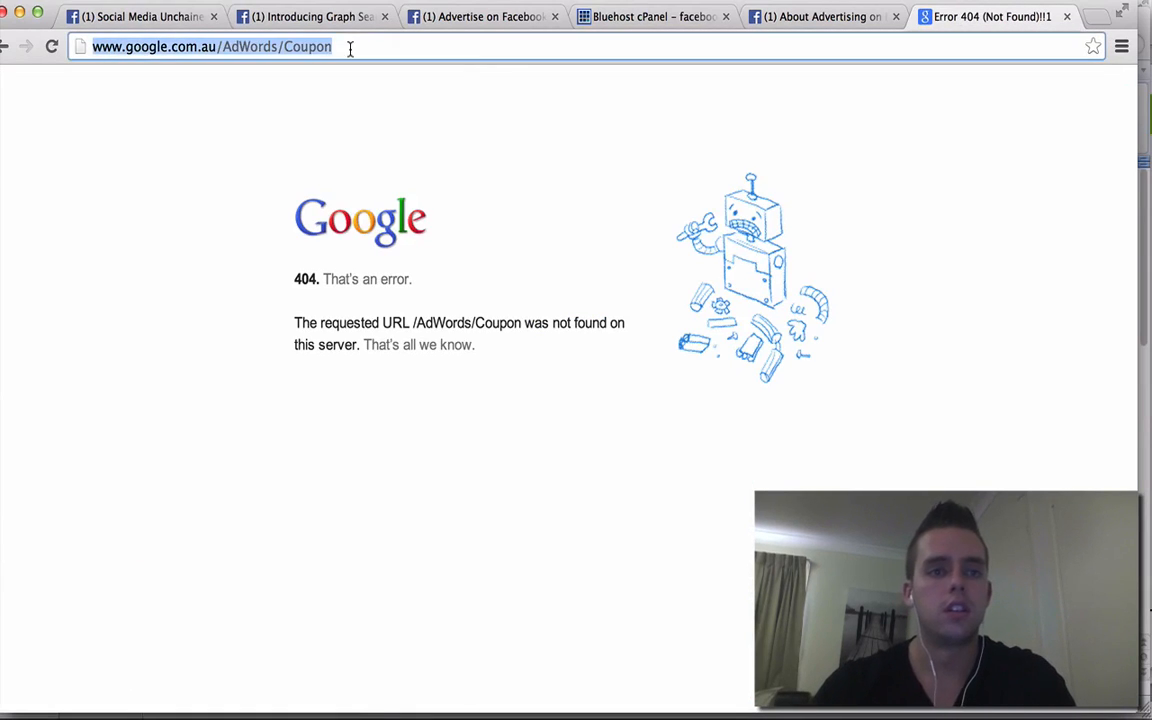
pyautogui.write('google.com')
pyautogui.press('Return')
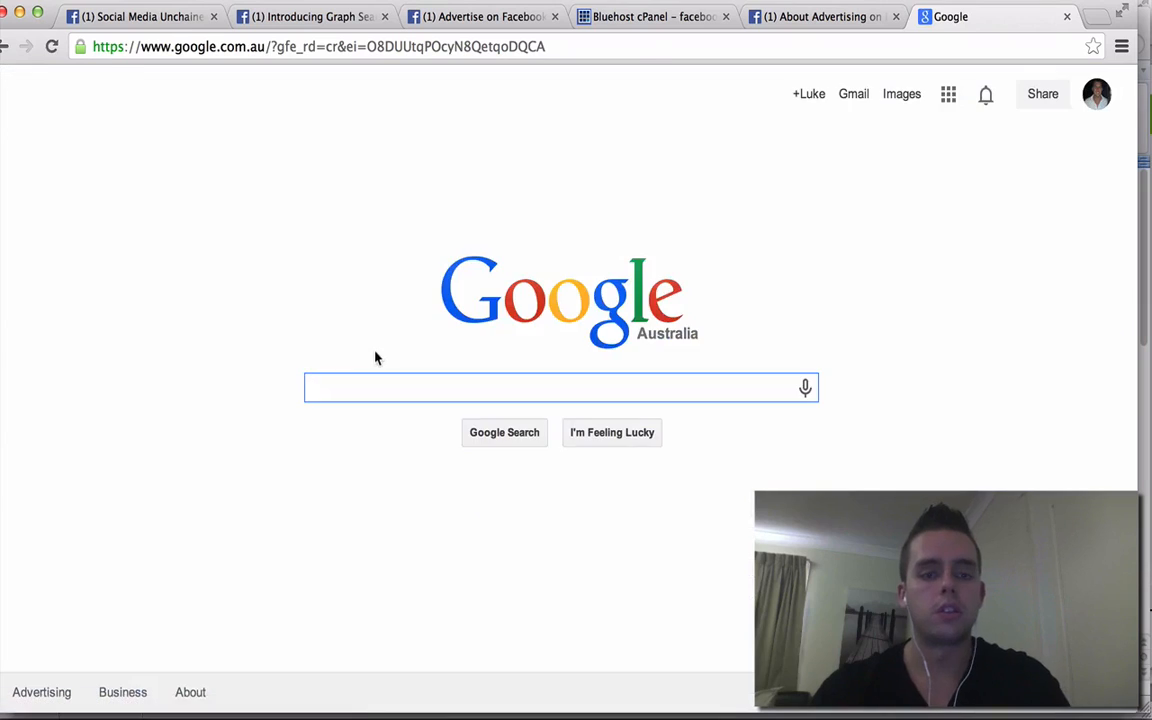
pyautogui.write('google adwords coupon')
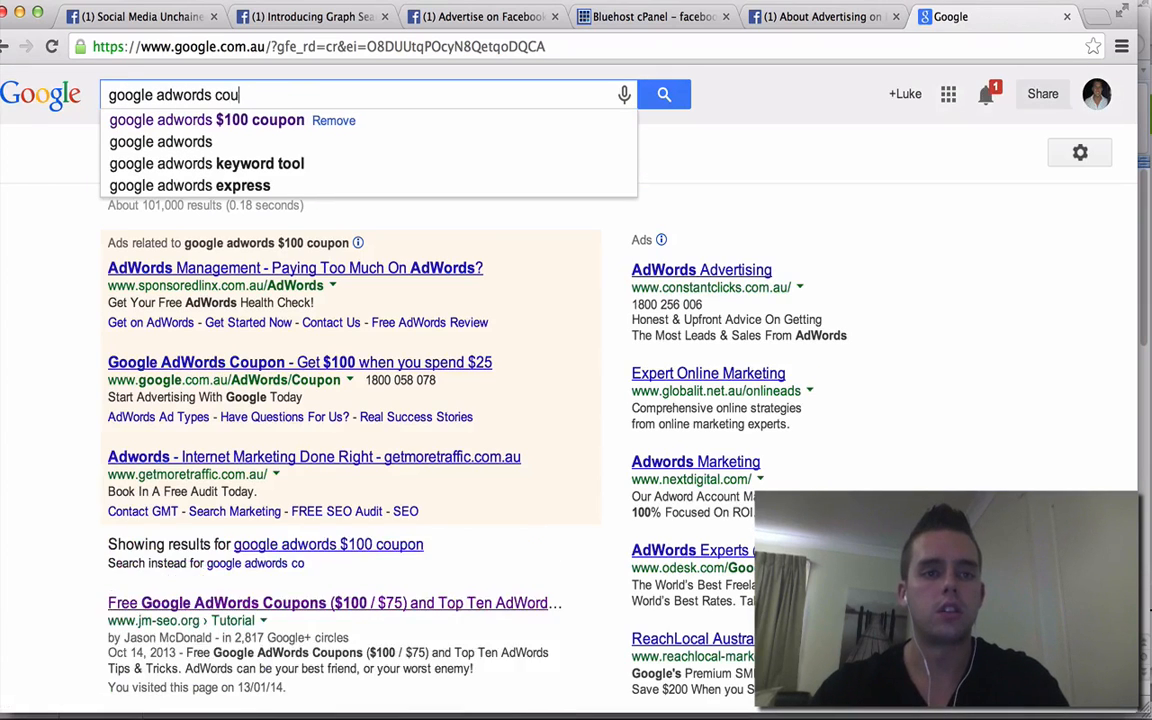
pyautogui.press('Return')
pyautogui.scroll(-1, 370, 520)
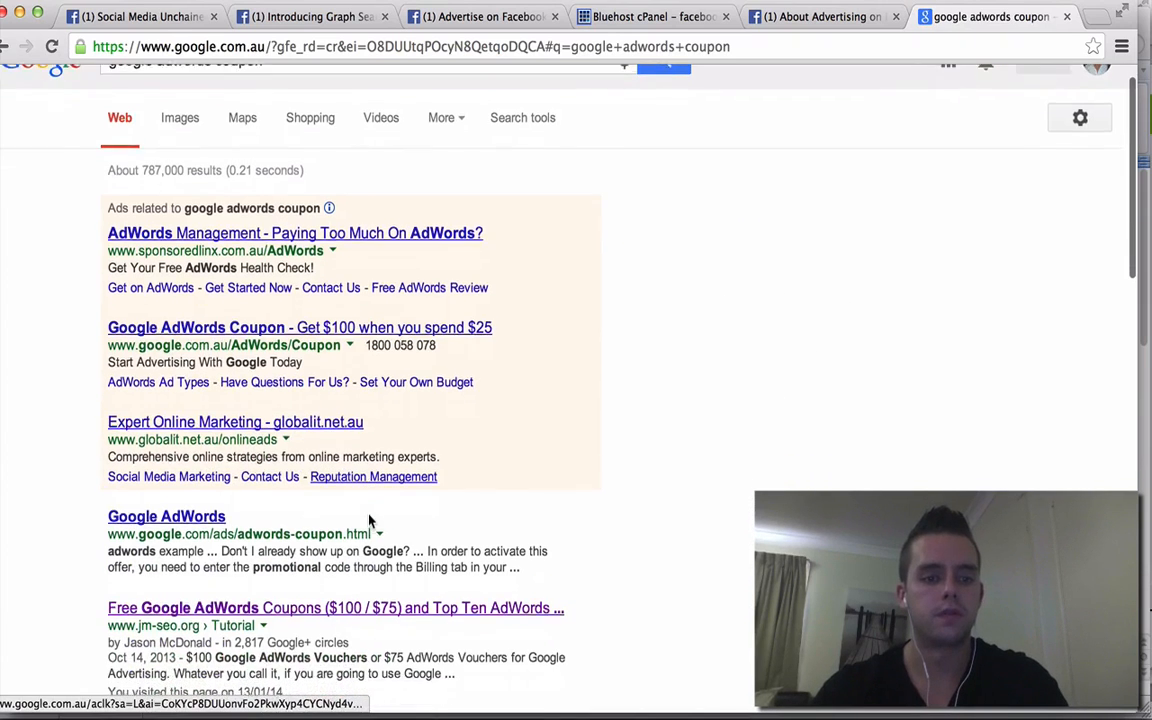
pyautogui.scroll(1, 370, 520)
pyautogui.scroll(-2, 370, 520)
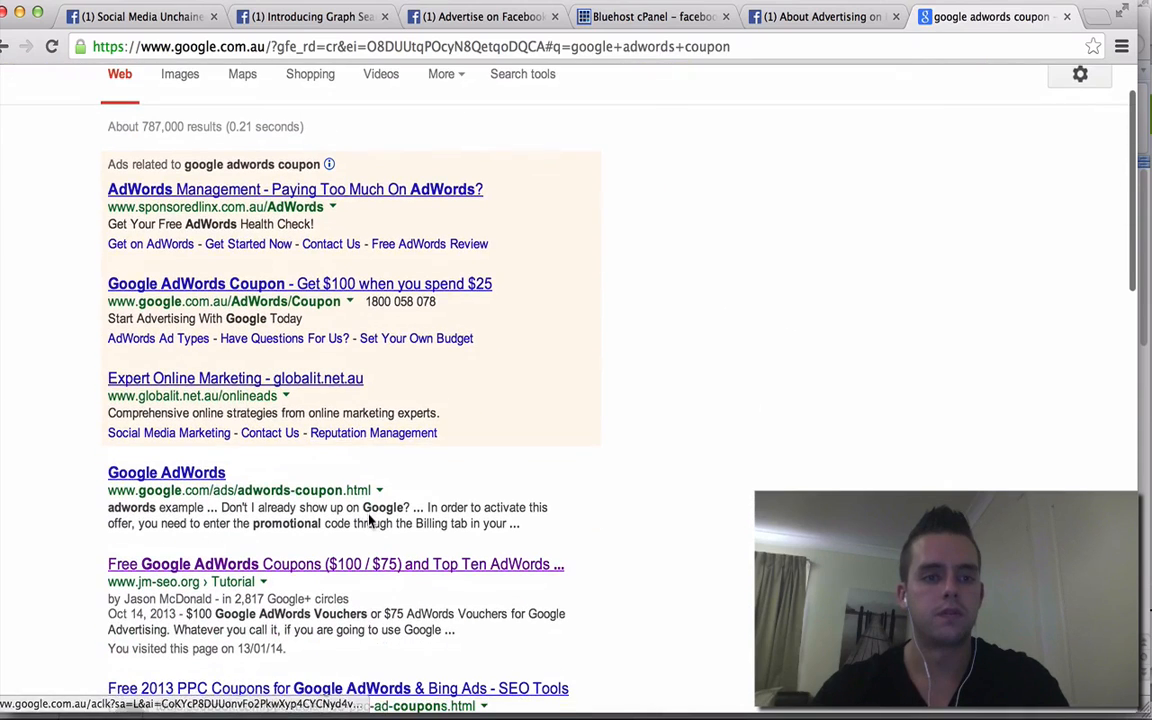
pyautogui.click(284, 288)
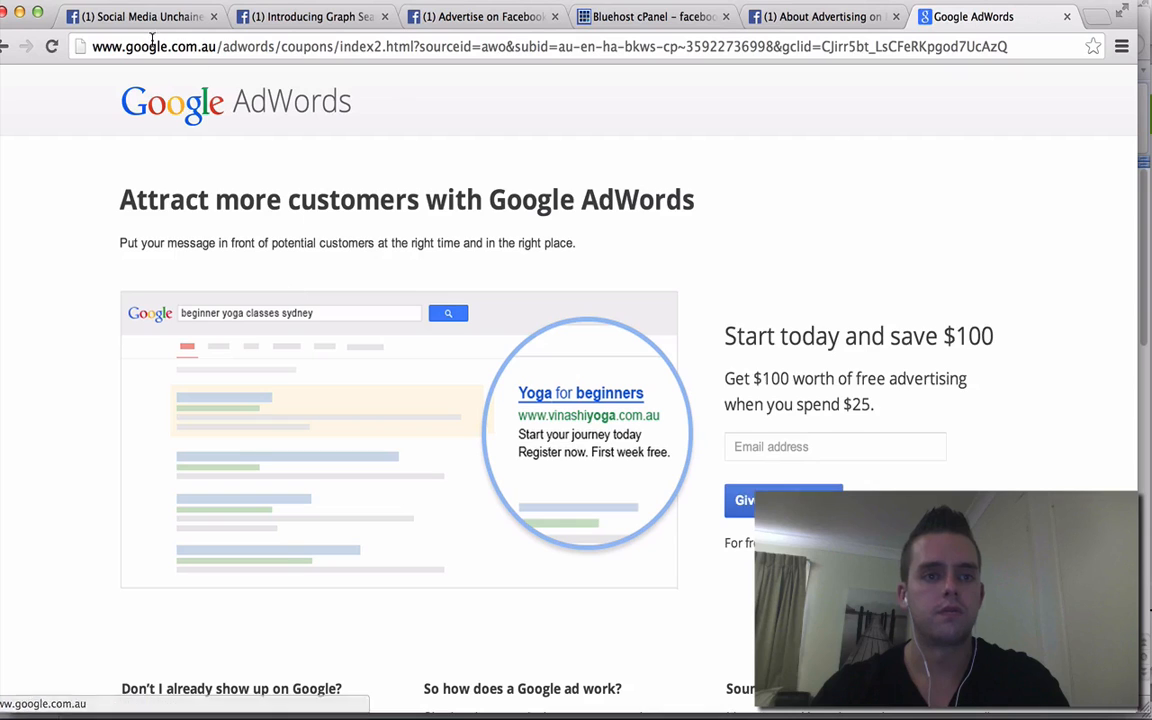
pyautogui.scroll(-2, 742, 211)
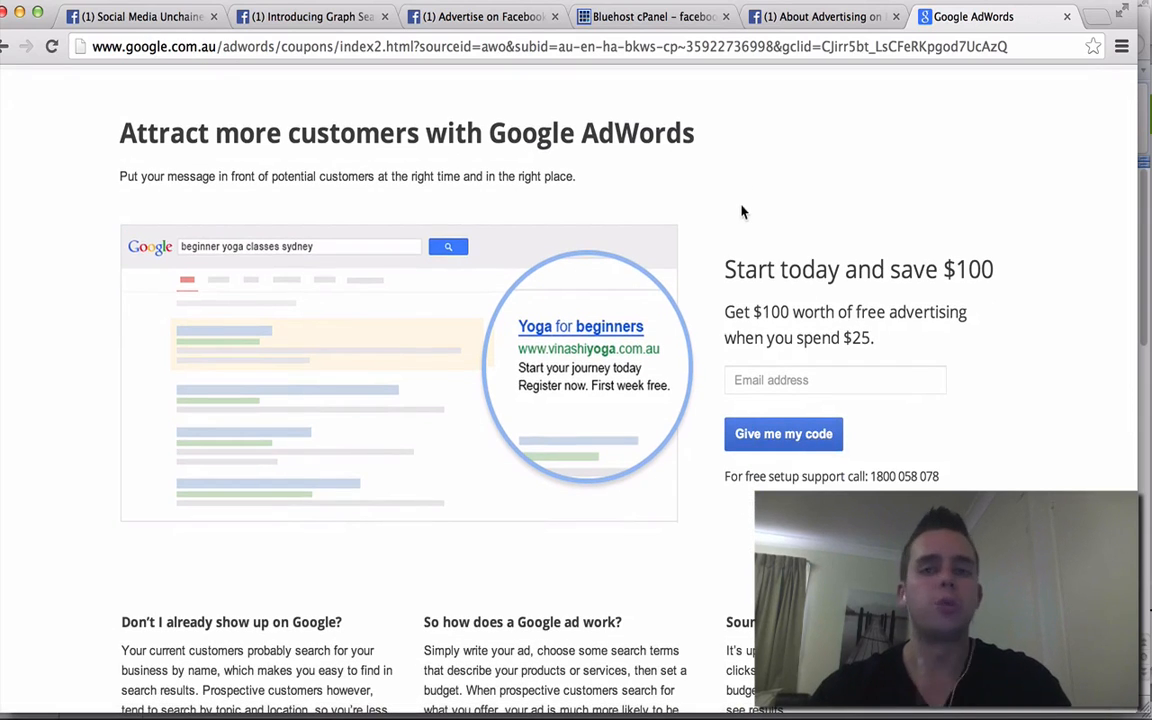
pyautogui.scroll(2, 742, 211)
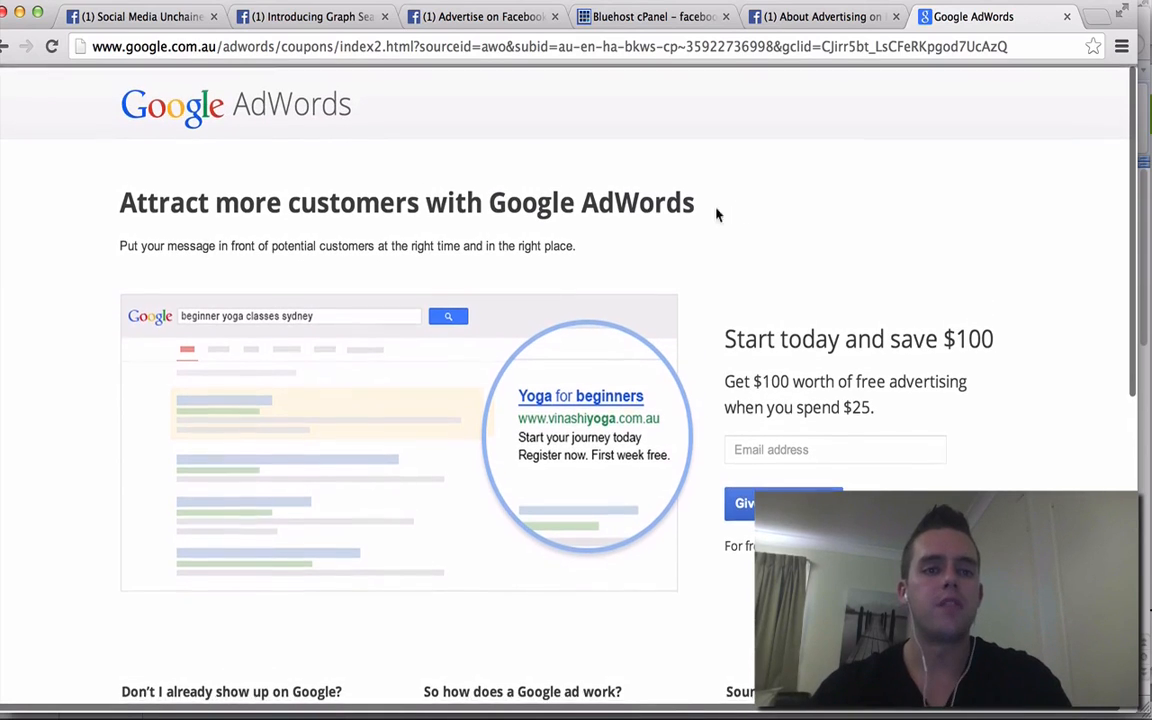
pyautogui.click(347, 48)
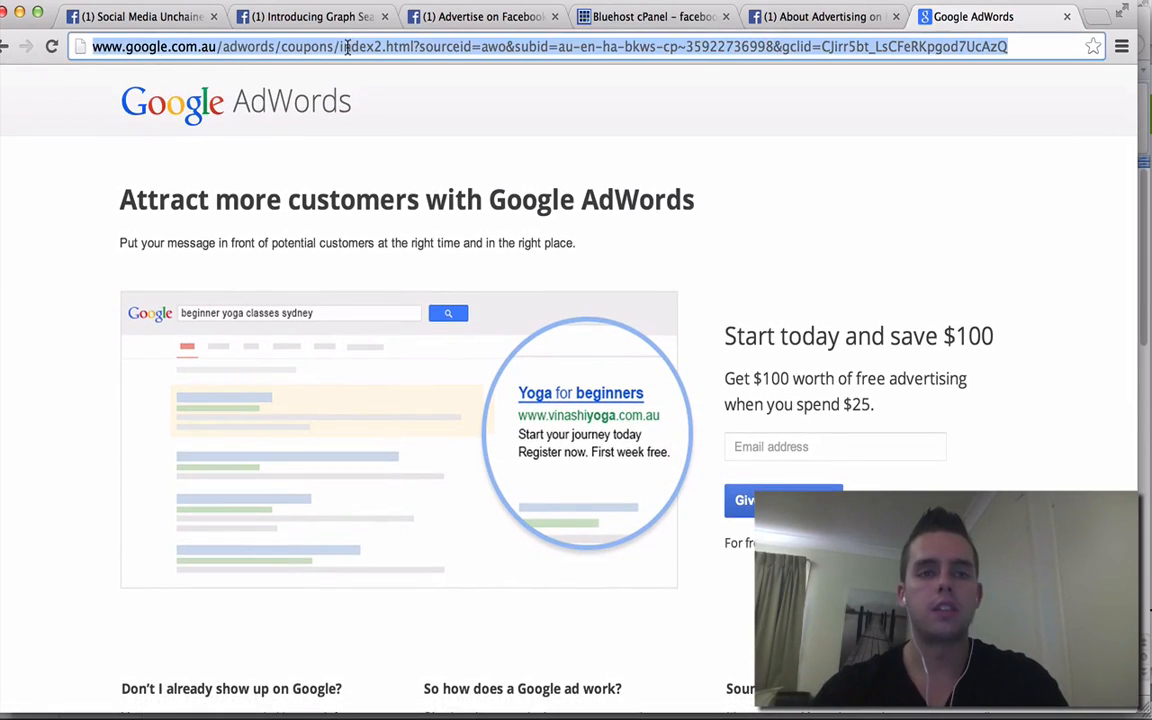
pyautogui.click(820, 247)
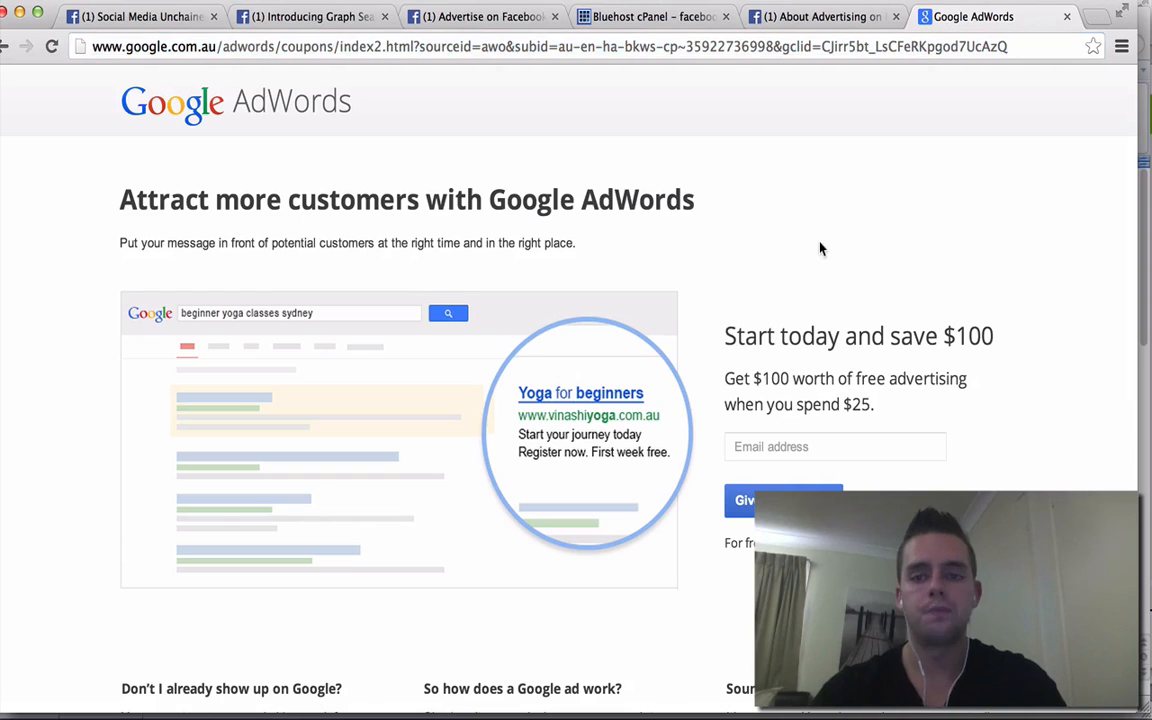
pyautogui.scroll(-3, 820, 245)
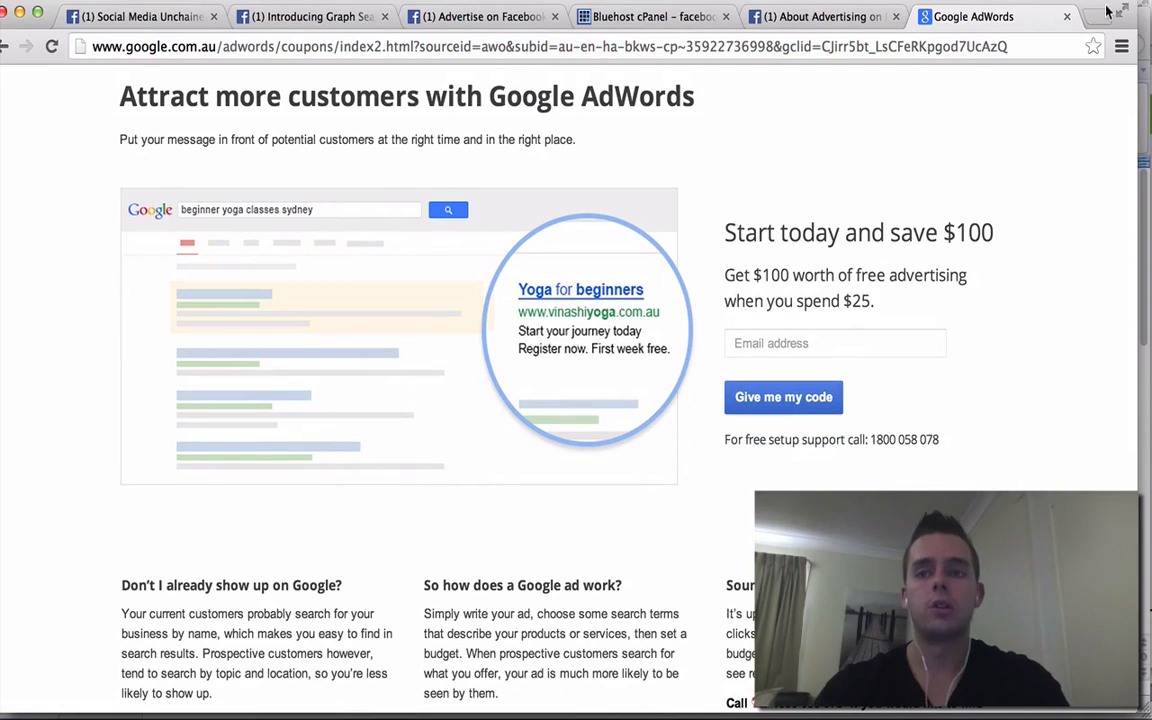
pyautogui.click(7, 47)
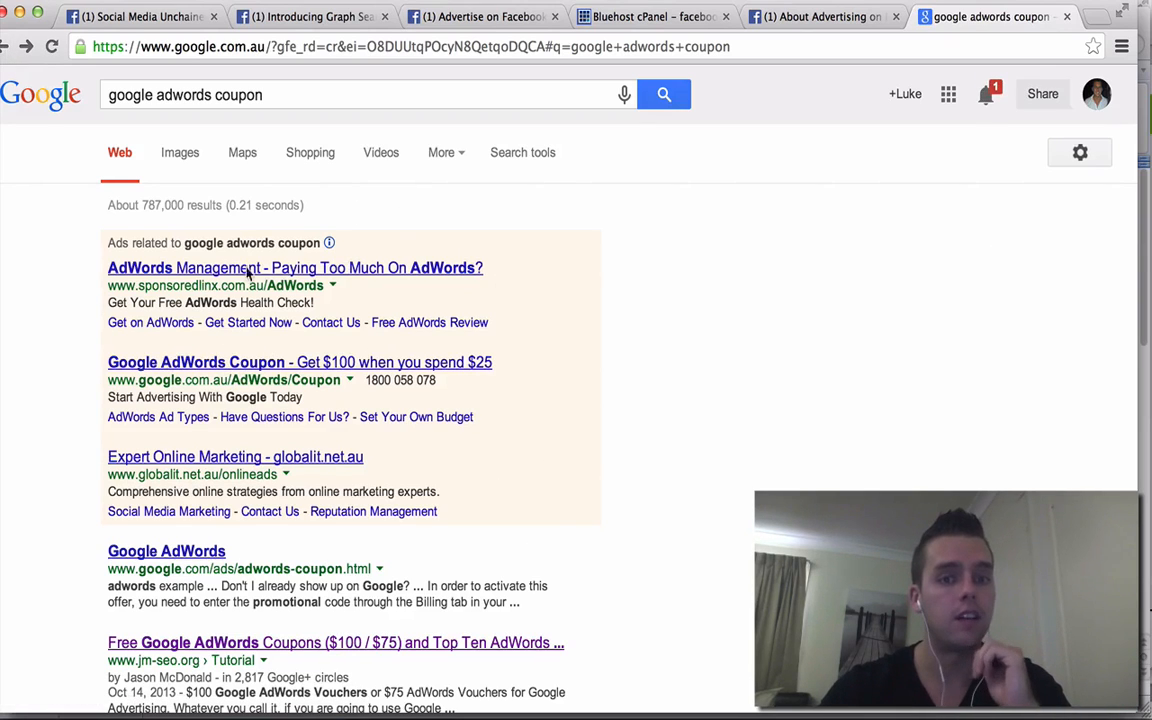
pyautogui.scroll(-10, 800, 388)
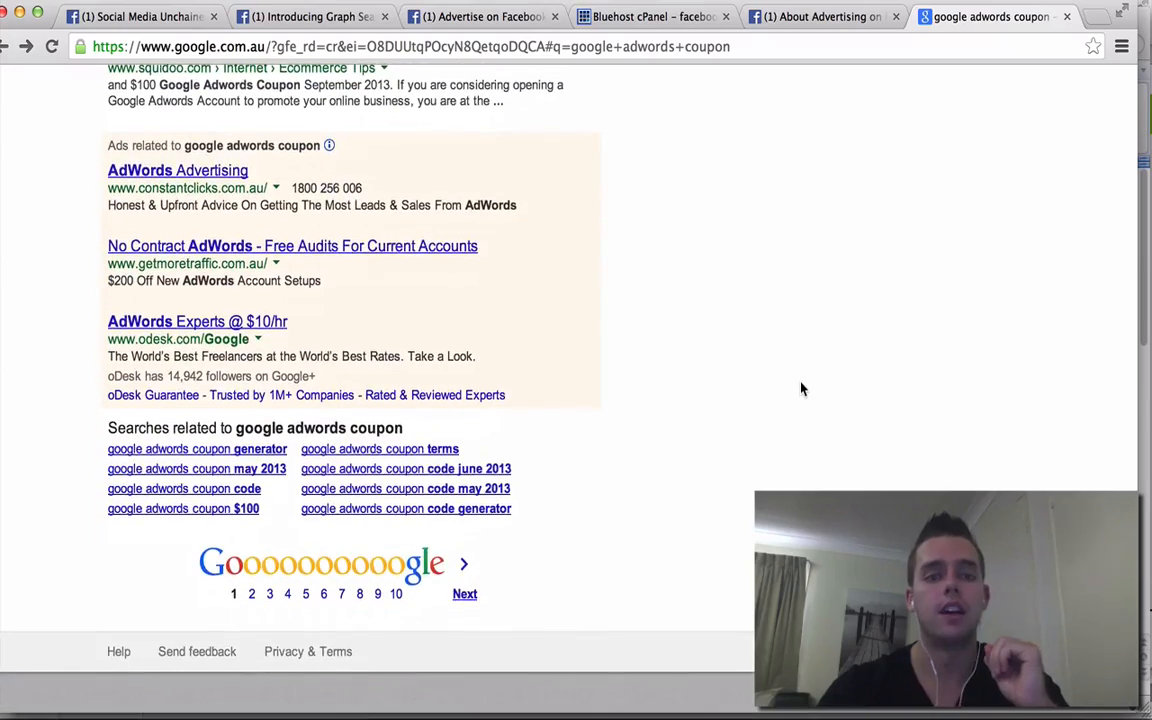
pyautogui.scroll(10, 450, 234)
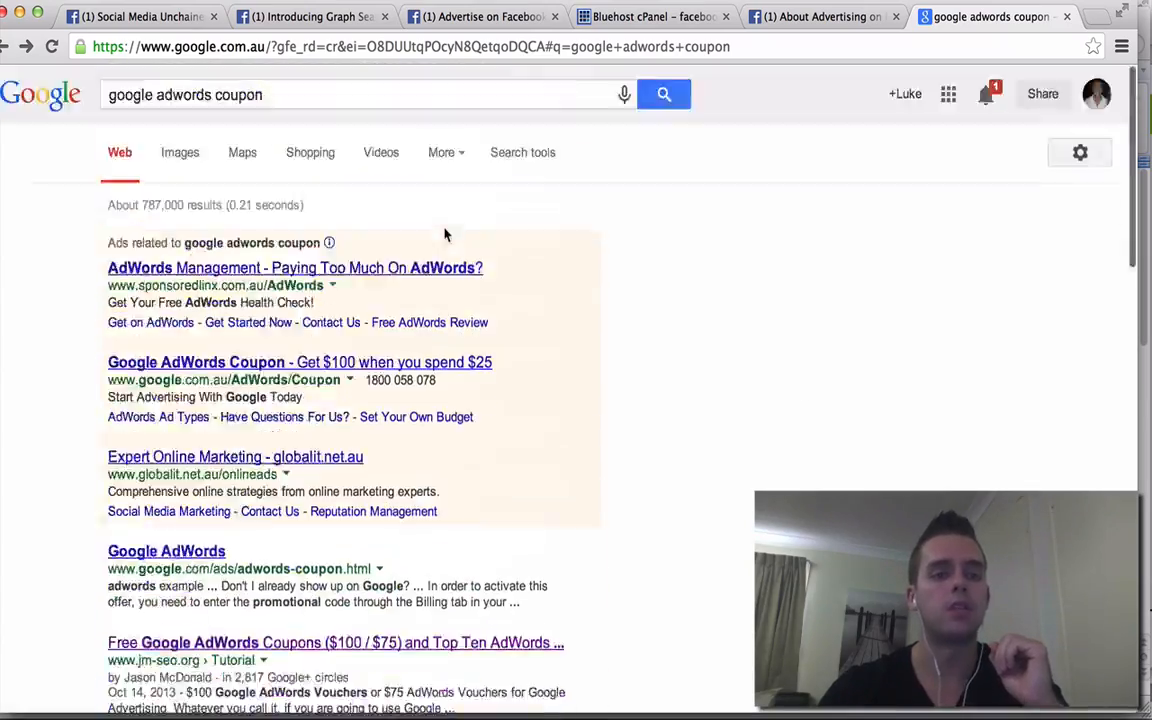
pyautogui.click(249, 364)
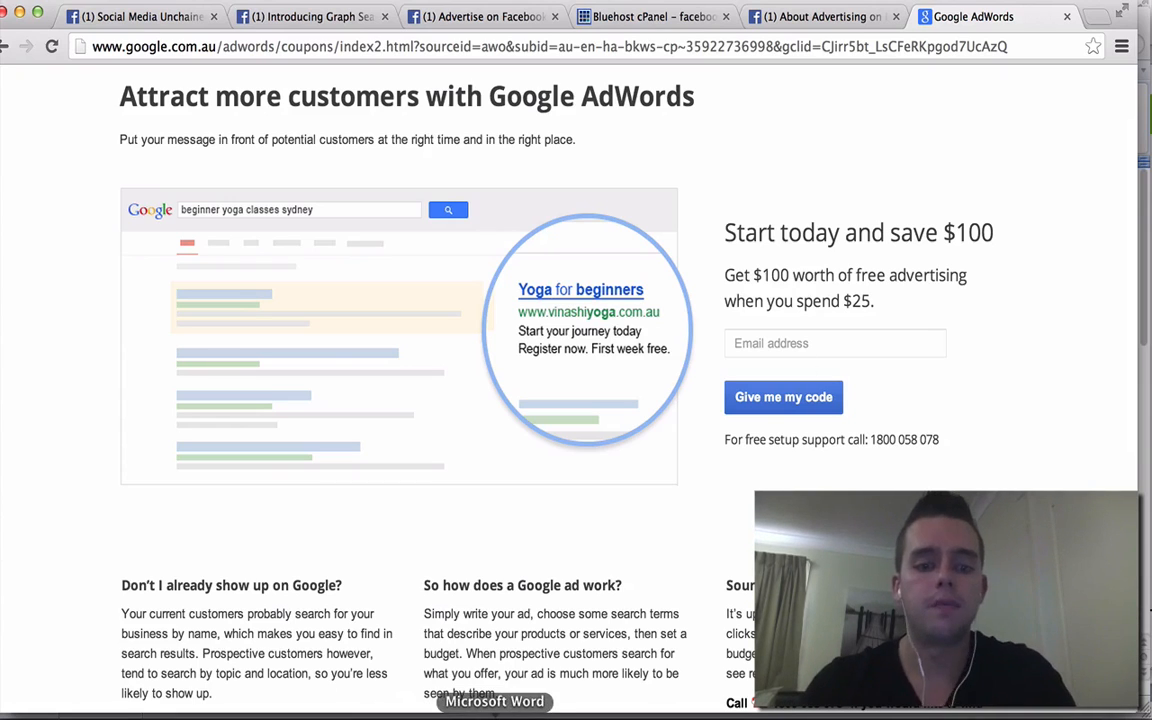
# - Select the twitter.twimg.com/AdvertisingCredit link in Word and return to the browser's address bar
pyautogui.click(495, 714)
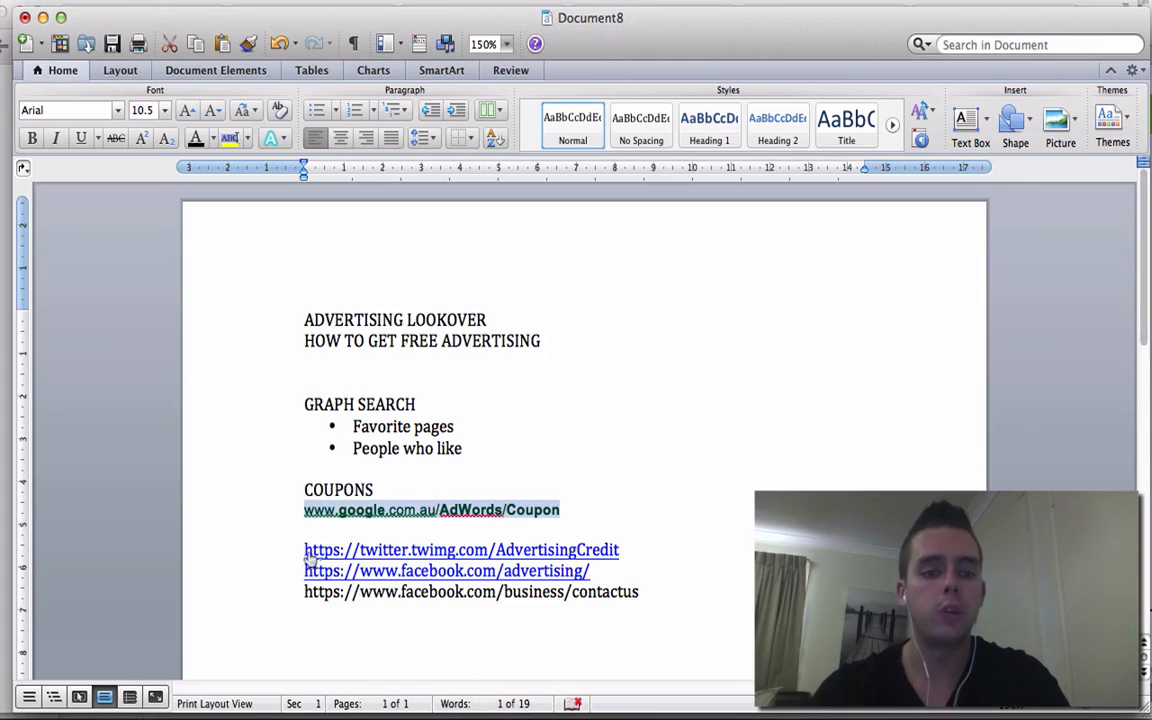
pyautogui.moveTo(299, 549); pyautogui.dragTo(630, 549)
pyautogui.press('super+c')
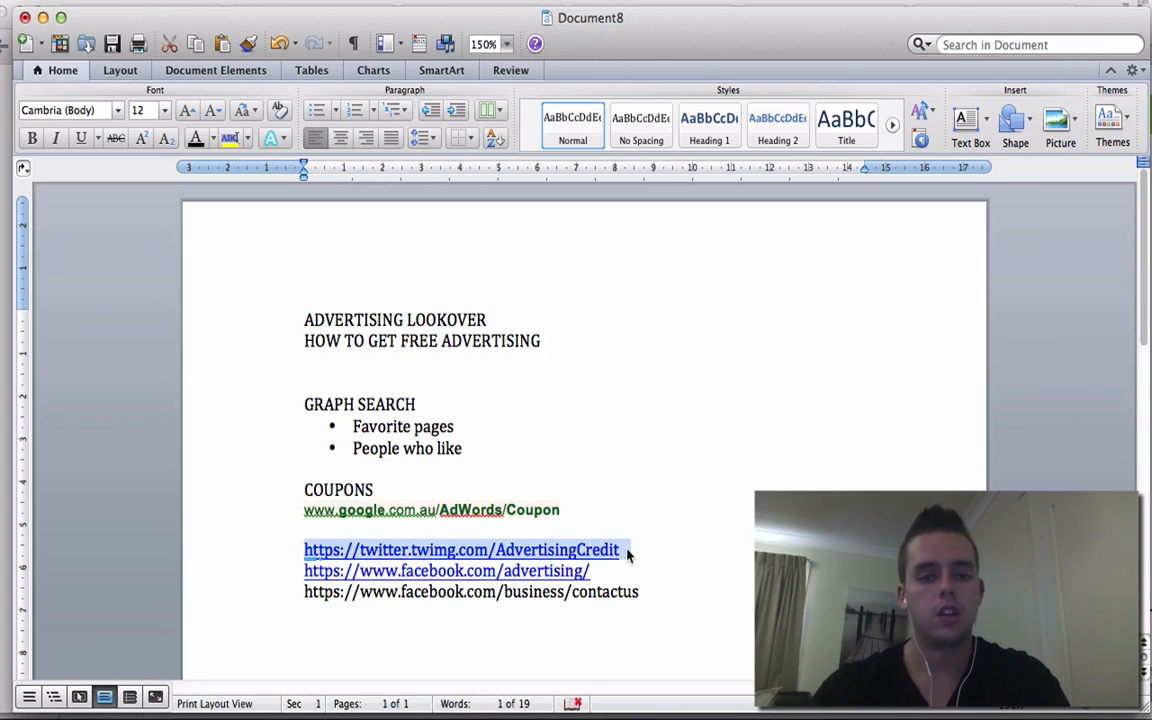
pyautogui.click(625, 714)
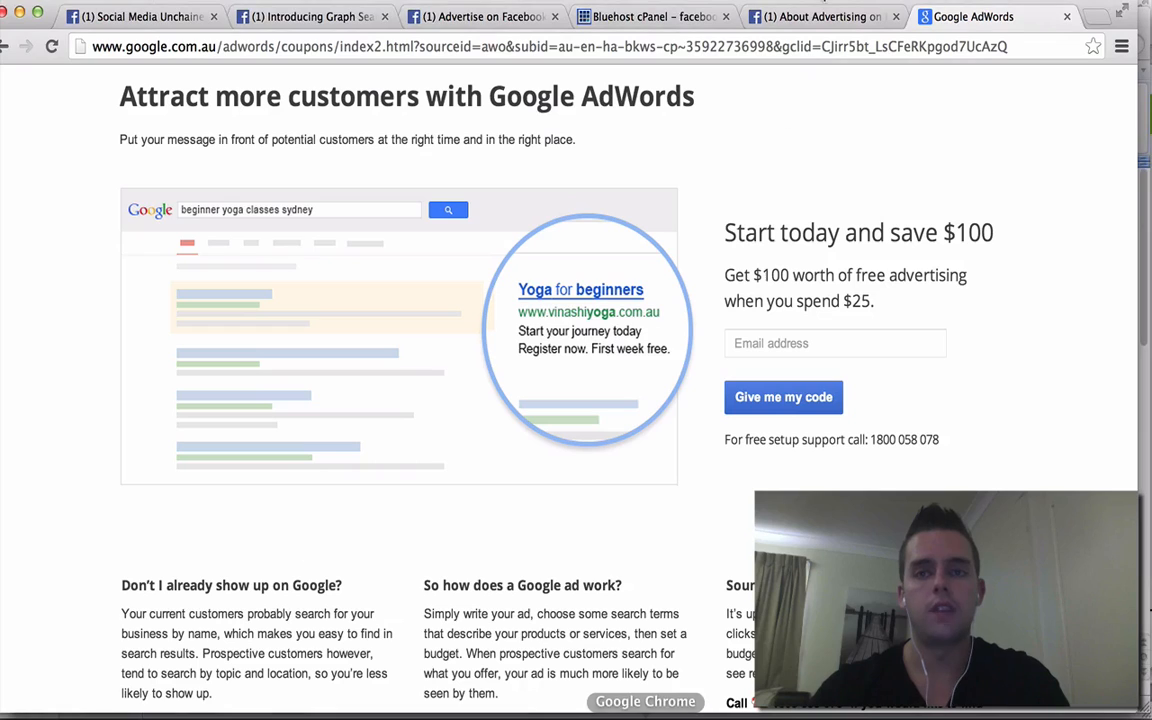
pyautogui.click(805, 55)
# - Load the Twitter Ads advertising credit URL and scroll down to the $50 free-ads signup form
pyautogui.press('super+v')
pyautogui.press('Return')
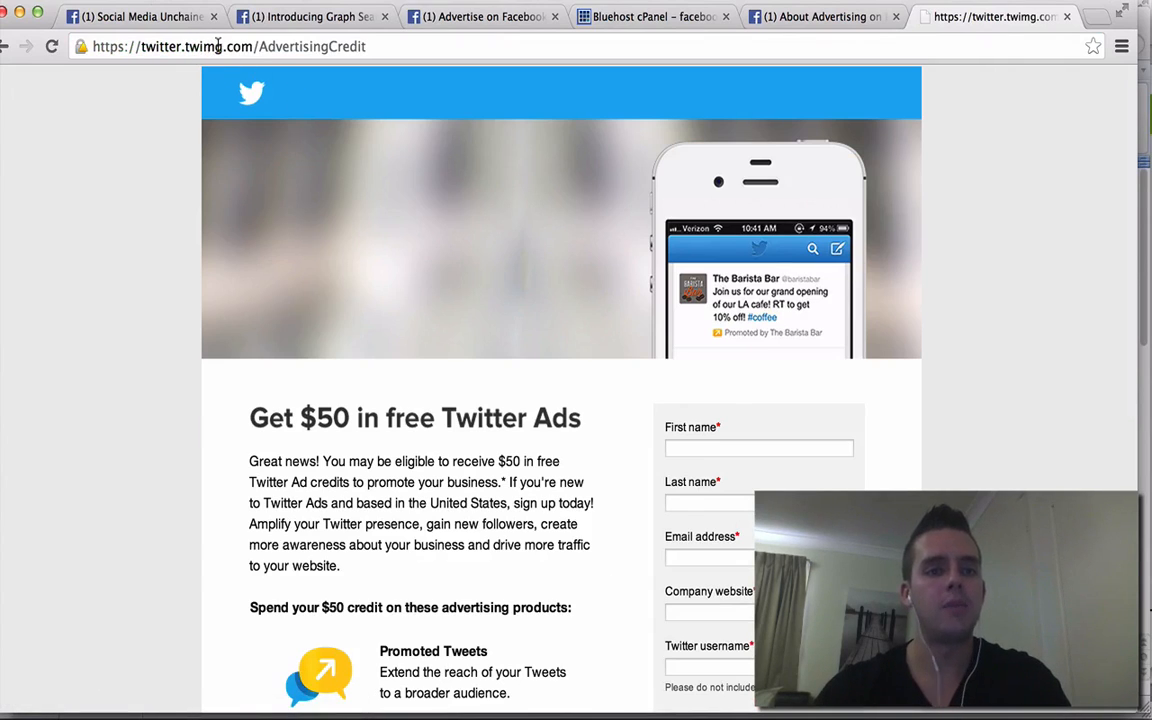
pyautogui.scroll(-5, 946, 242)
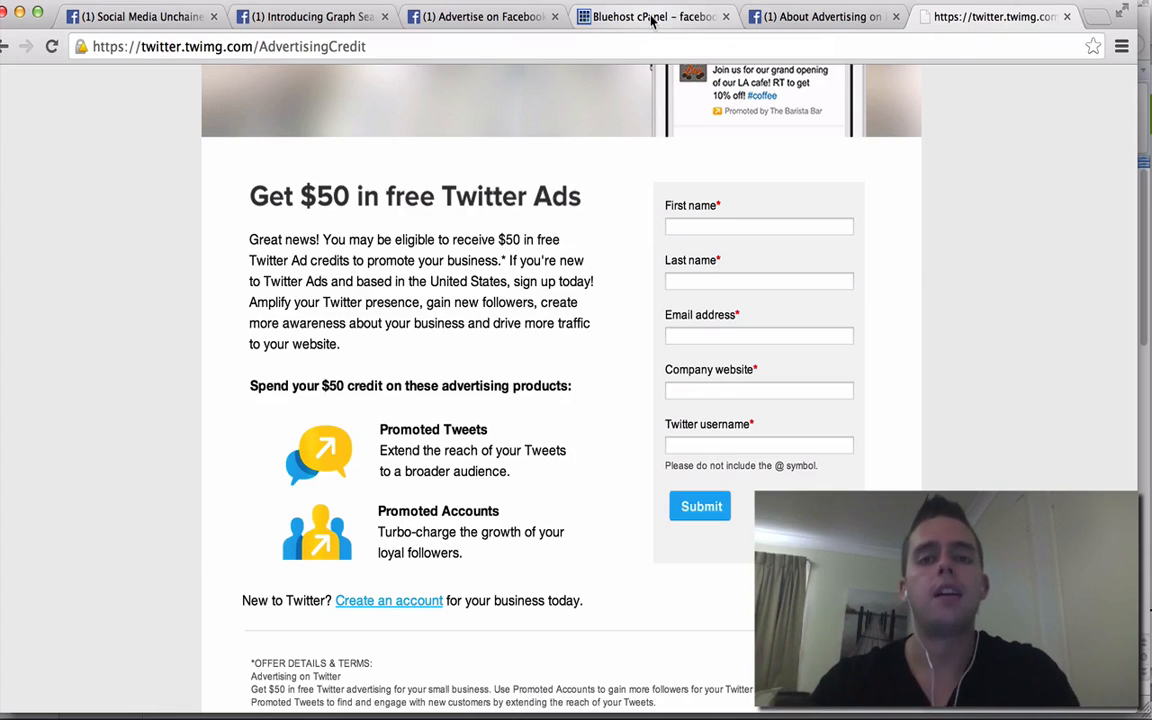
# - Show Bluehost cPanel's Promotional offers: $100 AdWords, Twitter $50 and Facebook $50 credits
pyautogui.click(651, 17)
pyautogui.scroll(15, 632, 217)
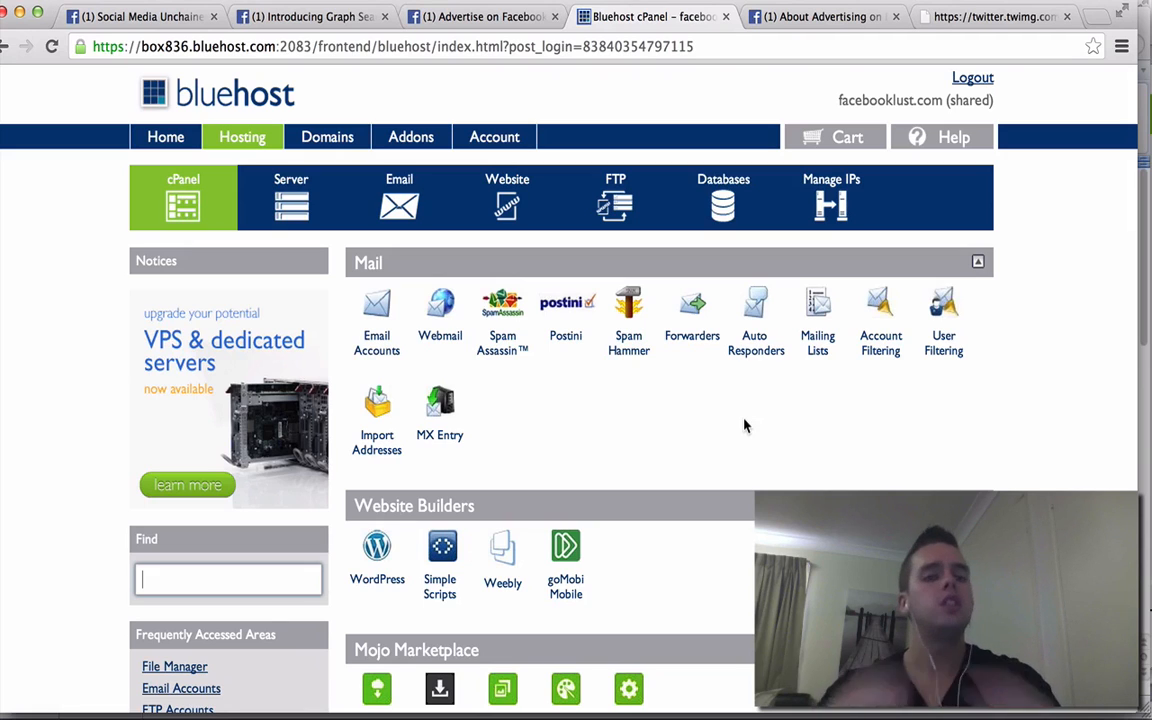
pyautogui.scroll(-15, 744, 426)
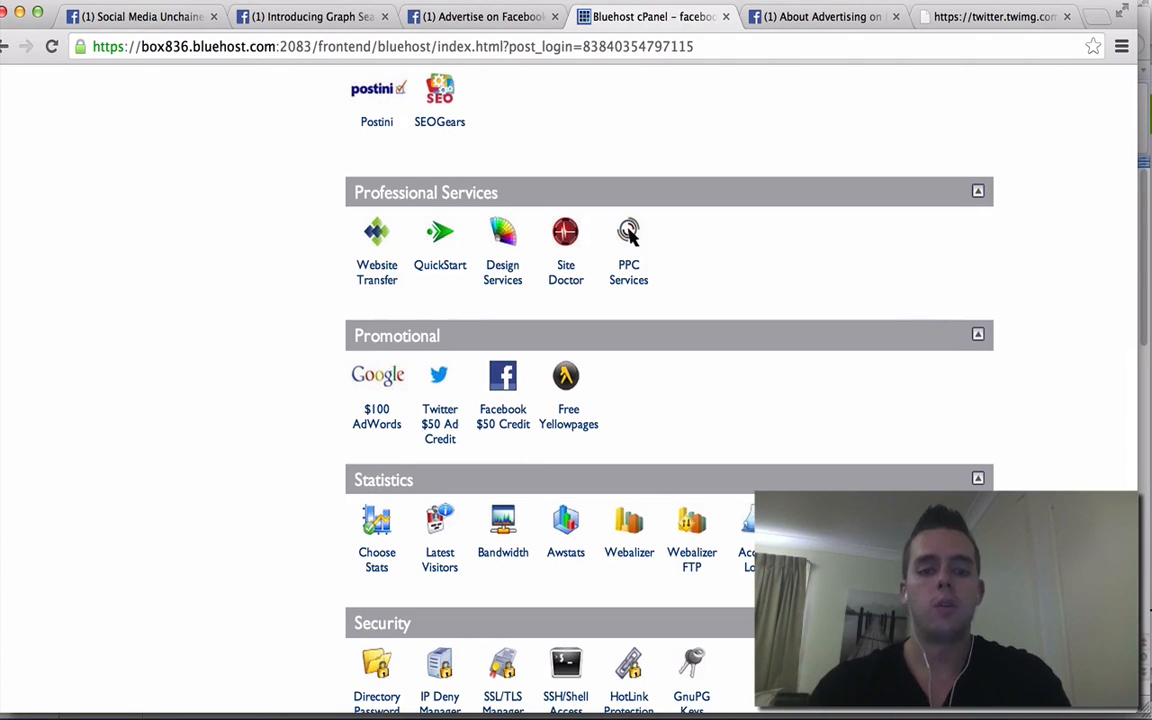
# - Deselect the Twitter link in the Word notes document, then return to the browser
pyautogui.click(500, 710)
pyautogui.click(641, 464)
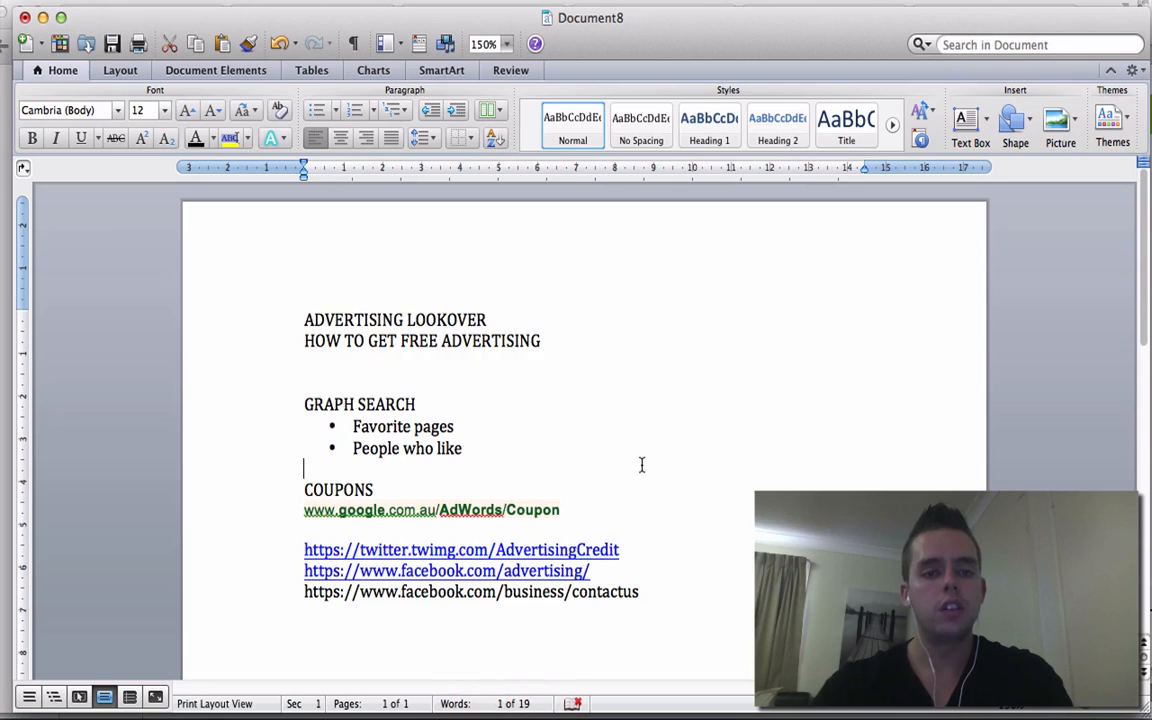
pyautogui.click(645, 712)
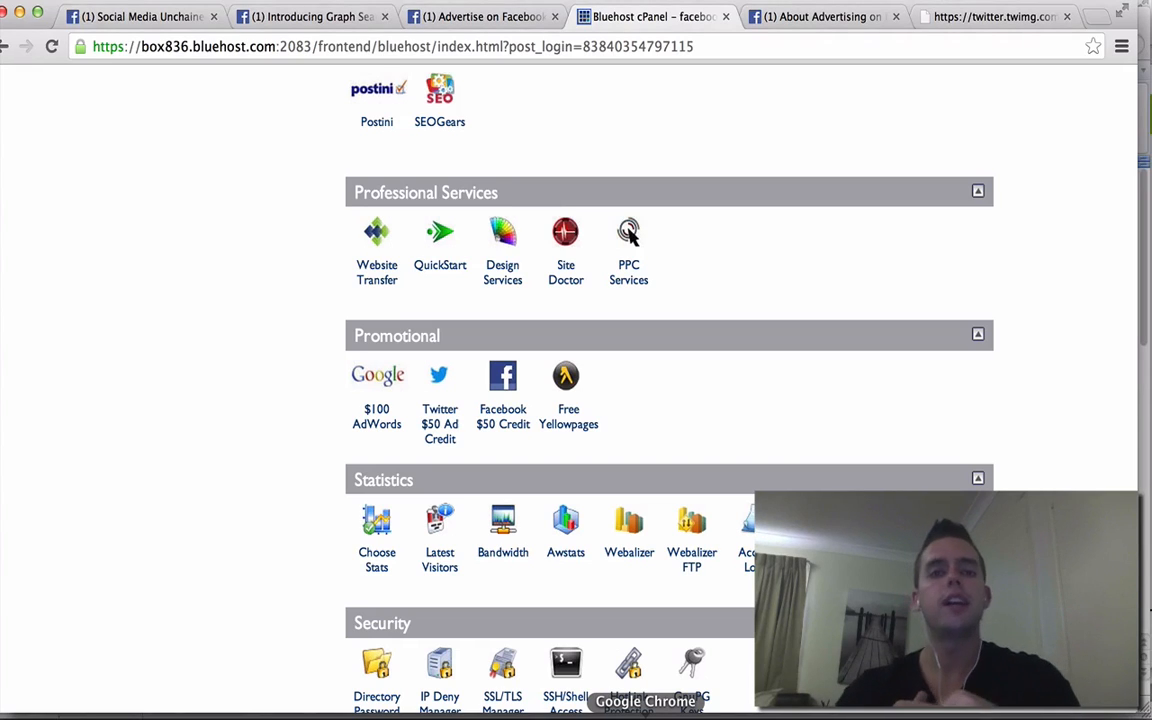